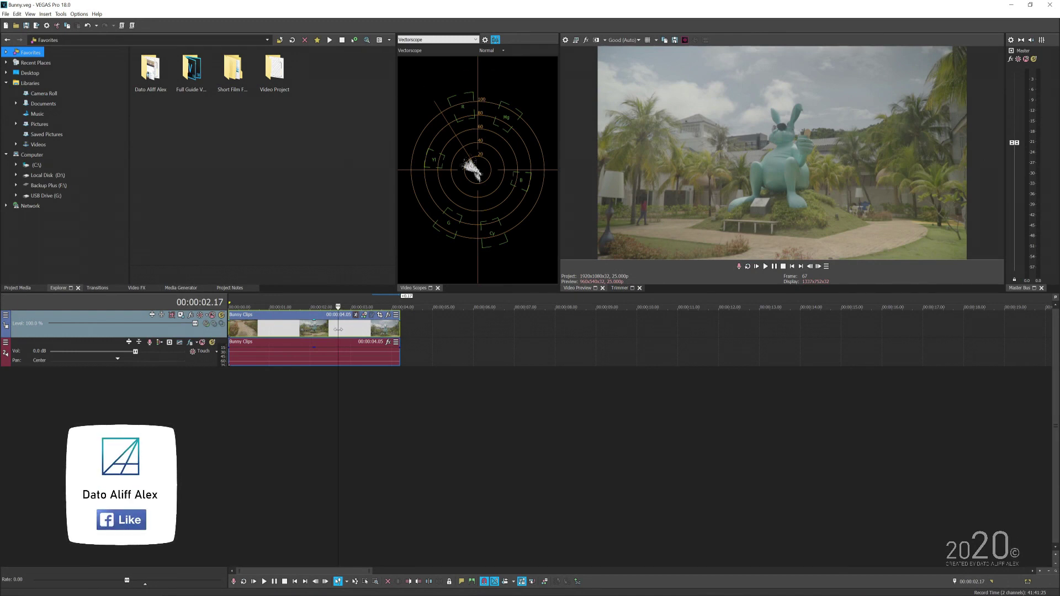
Send the Bunny Clips video event from the timeline to VEGAS Effects for editing
{"action": "mouse_move", "coordinate": [338, 330]}
{"action": "left_mouse_down"}
{"action": "mouse_move", "coordinate": [350, 331]}
{"action": "mouse_move", "coordinate": [322, 334]}
{"action": "mouse_move", "coordinate": [335, 335]}
{"action": "left_mouse_up"}
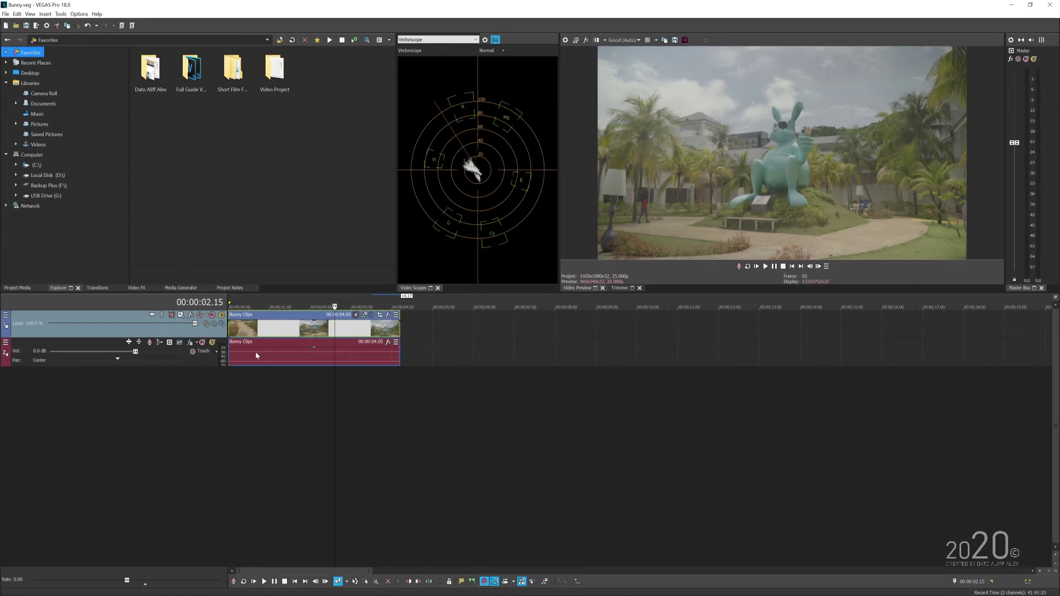
{"action": "left_click", "coordinate": [255, 351]}
{"action": "left_click", "coordinate": [307, 328]}
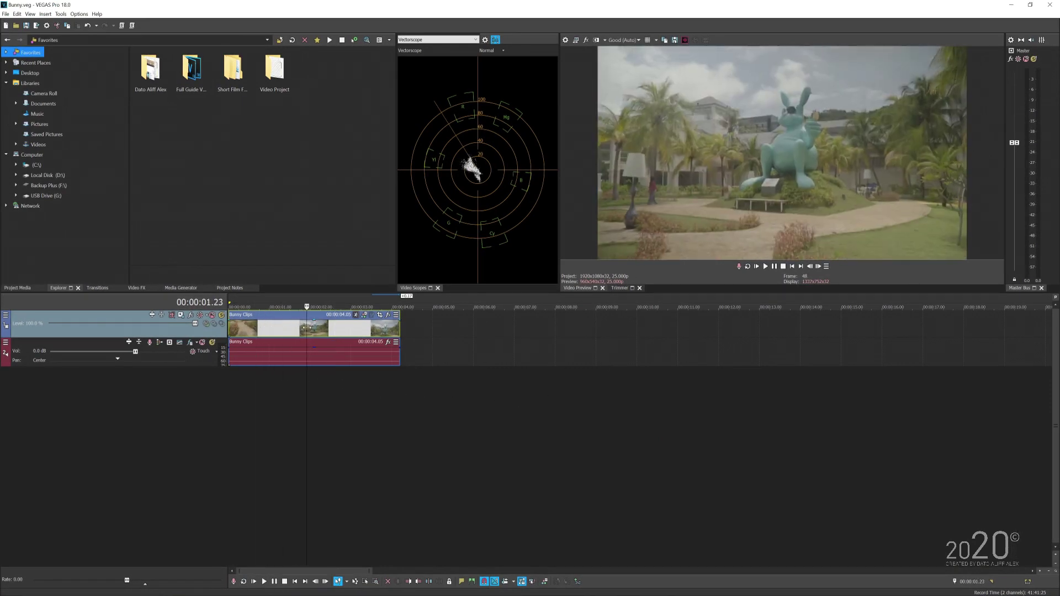
{"action": "left_click_drag", "start_coordinate": [307, 328], "coordinate": [332, 354]}
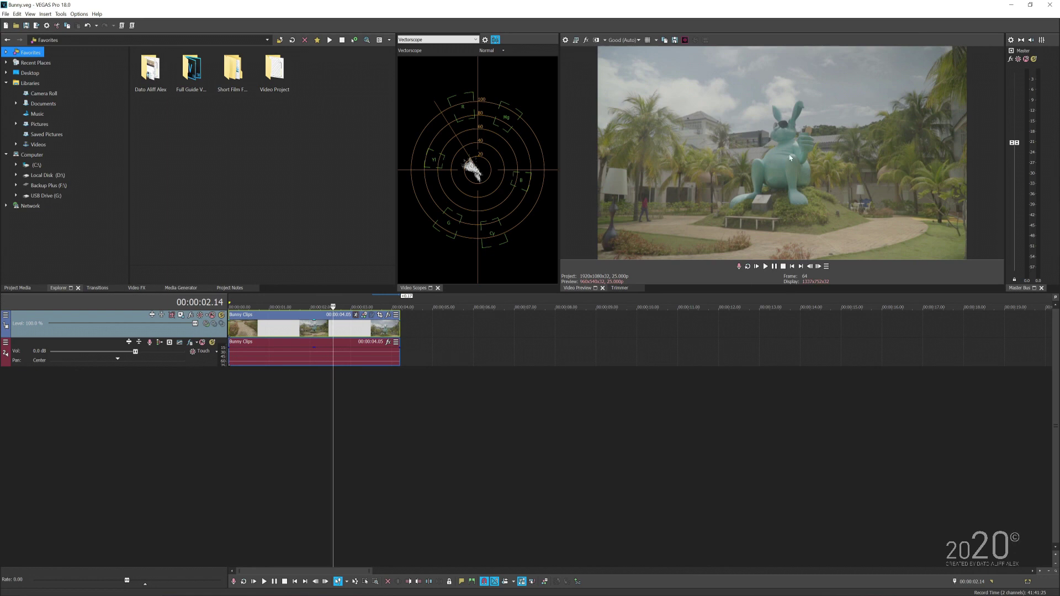
{"action": "mouse_move", "coordinate": [539, 131]}
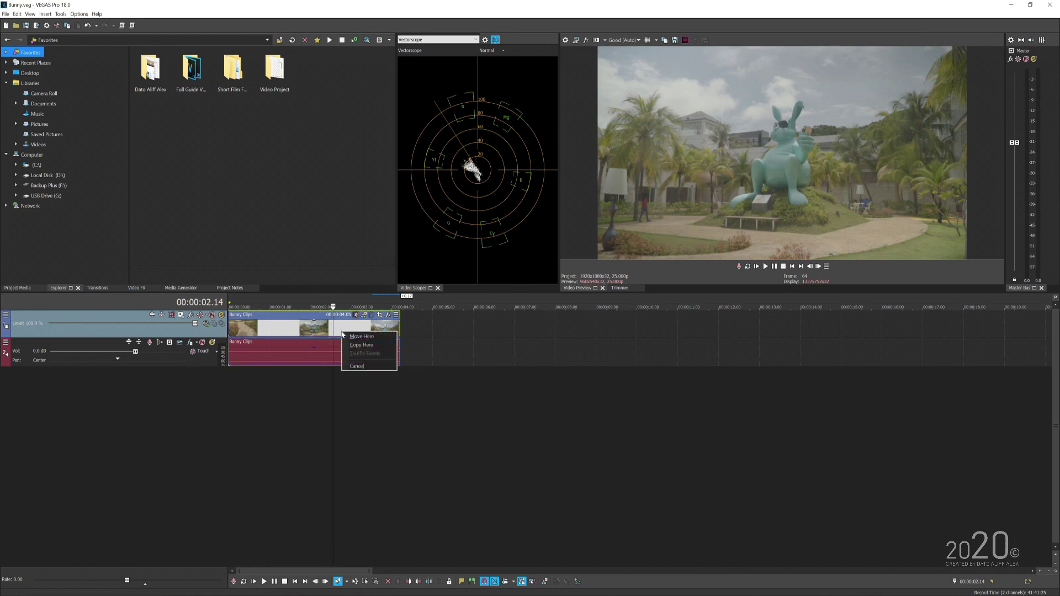
{"action": "right_click", "coordinate": [340, 327]}
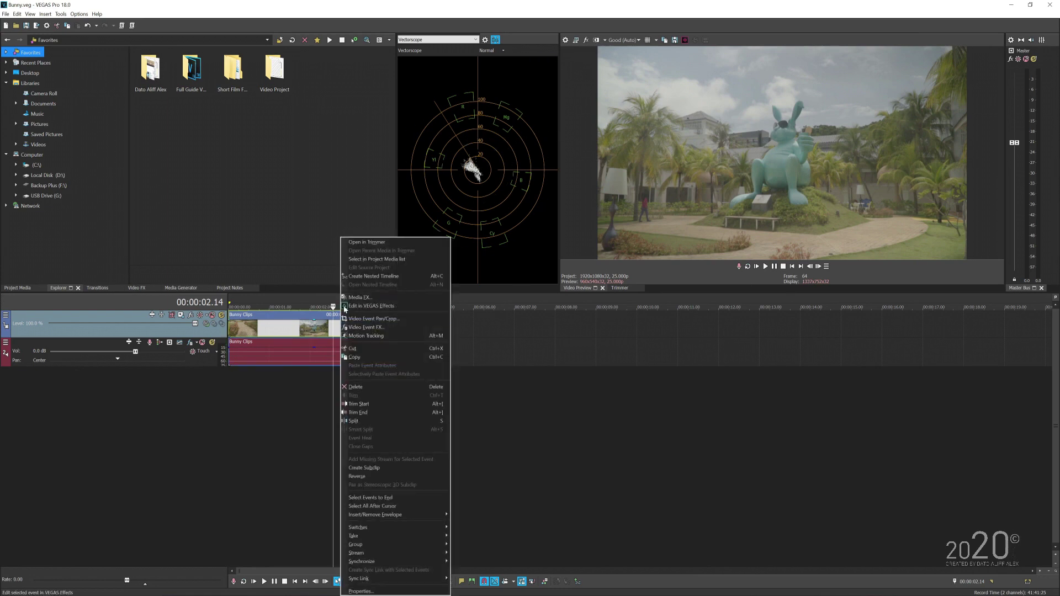
{"action": "left_click", "coordinate": [375, 304]}
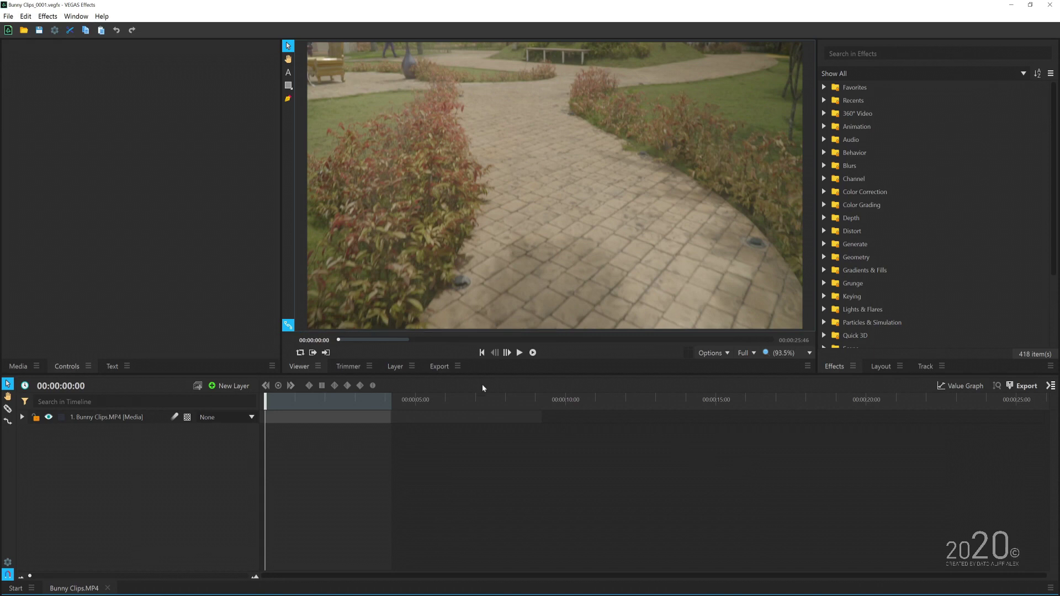
Preview the clip around the bunny statue and mute the Bunny Clips.MP4 layer
{"action": "left_click", "coordinate": [336, 401]}
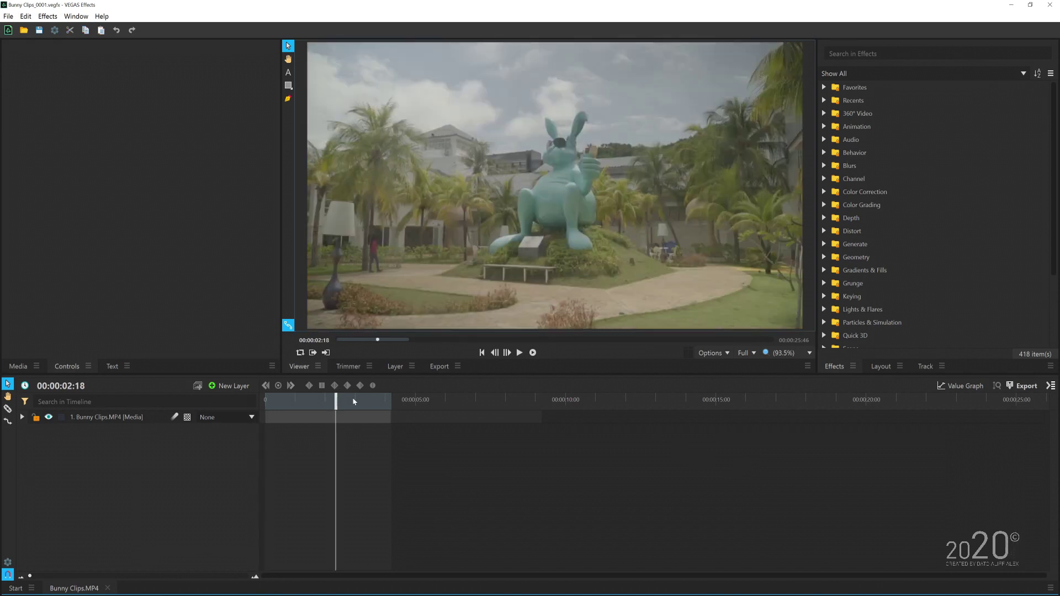
{"action": "left_click", "coordinate": [353, 401]}
{"action": "mouse_move", "coordinate": [357, 399]}
{"action": "left_mouse_down"}
{"action": "mouse_move", "coordinate": [336, 399]}
{"action": "mouse_move", "coordinate": [345, 400]}
{"action": "left_mouse_up"}
{"action": "left_click", "coordinate": [131, 417]}
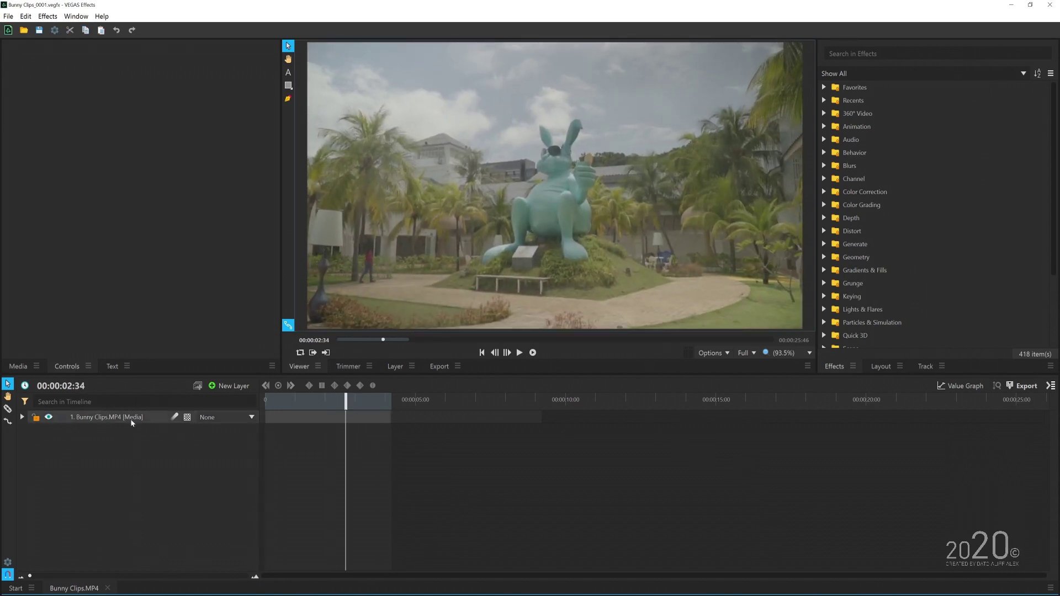
{"action": "right_click", "coordinate": [131, 417]}
{"action": "mouse_move", "coordinate": [199, 122]}
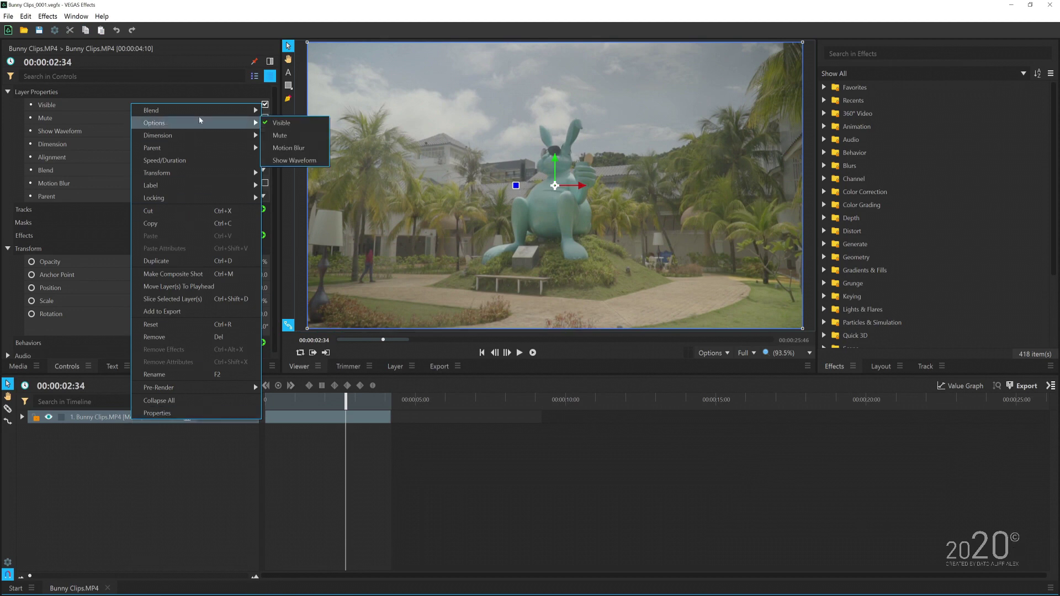
{"action": "left_click", "coordinate": [288, 135]}
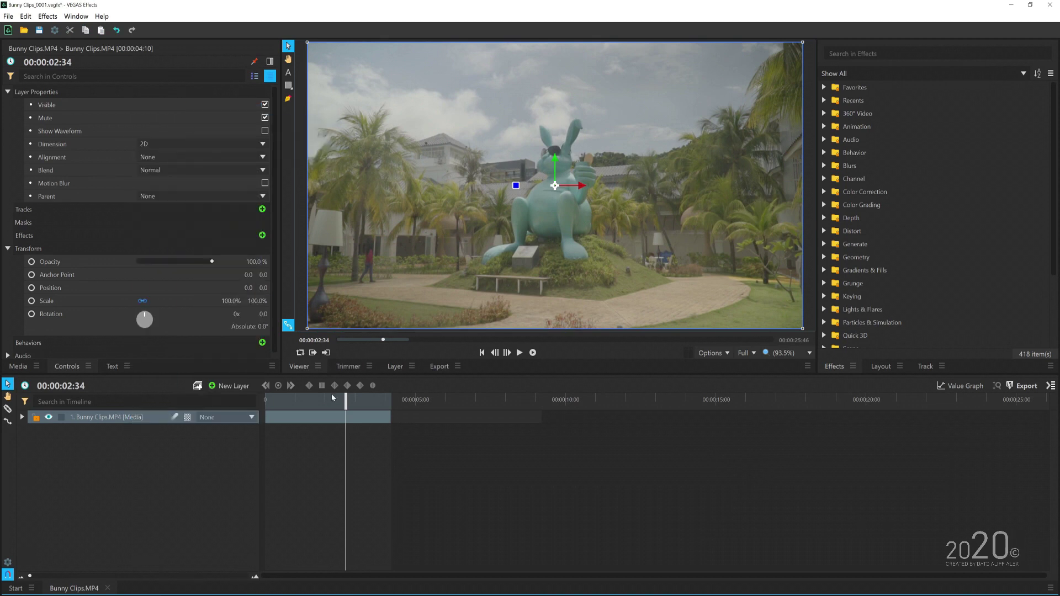
Search the effects for "auto" and apply Auto Stabilizer to the Bunny Clips.MP4 layer
{"action": "left_click_drag", "start_coordinate": [332, 398], "coordinate": [344, 397]}
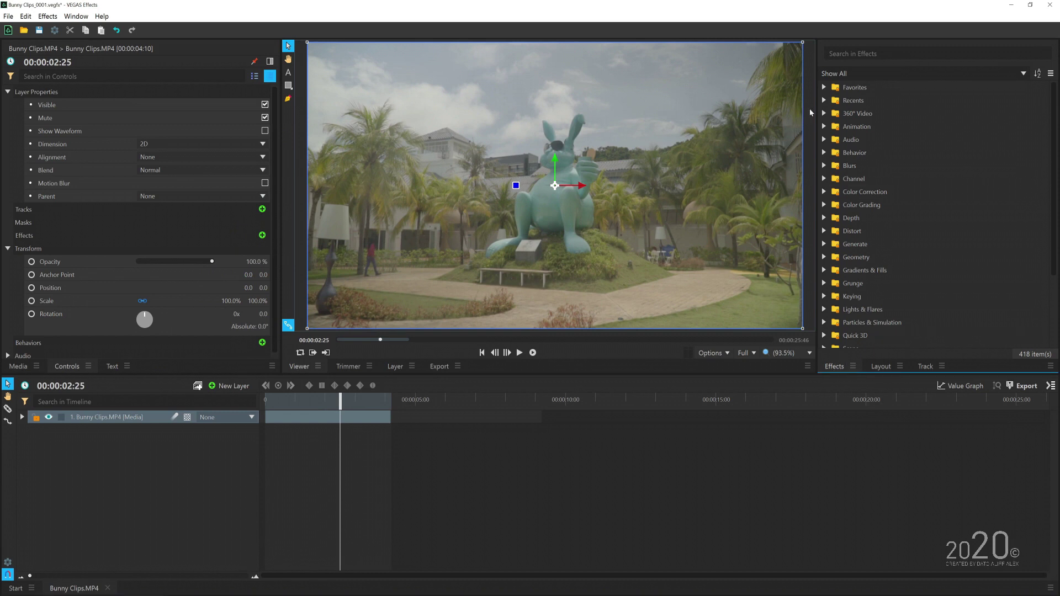
{"action": "left_click", "coordinate": [829, 53]}
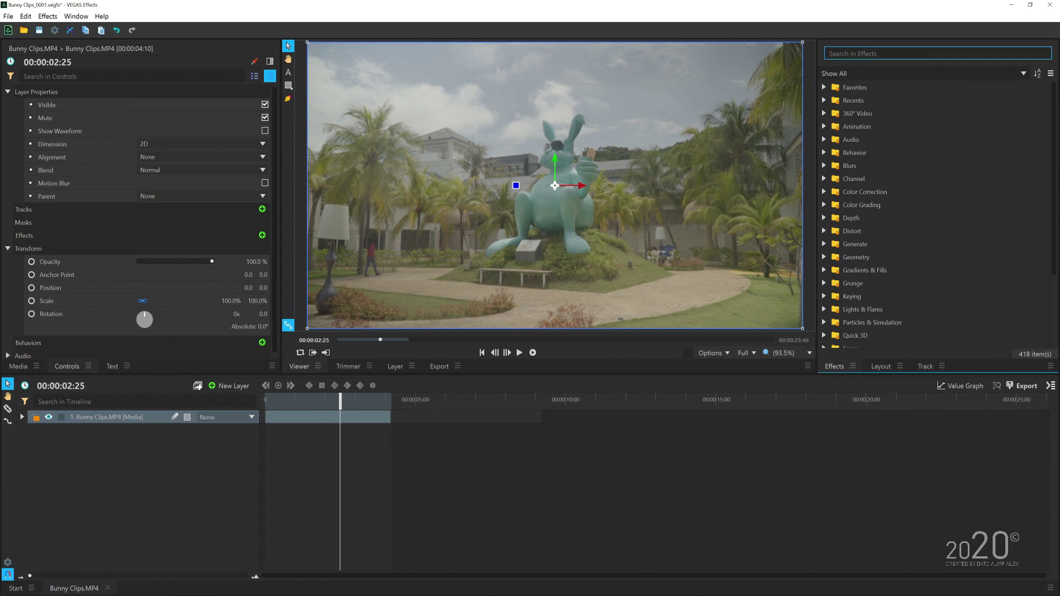
{"action": "type", "text": "auto"}
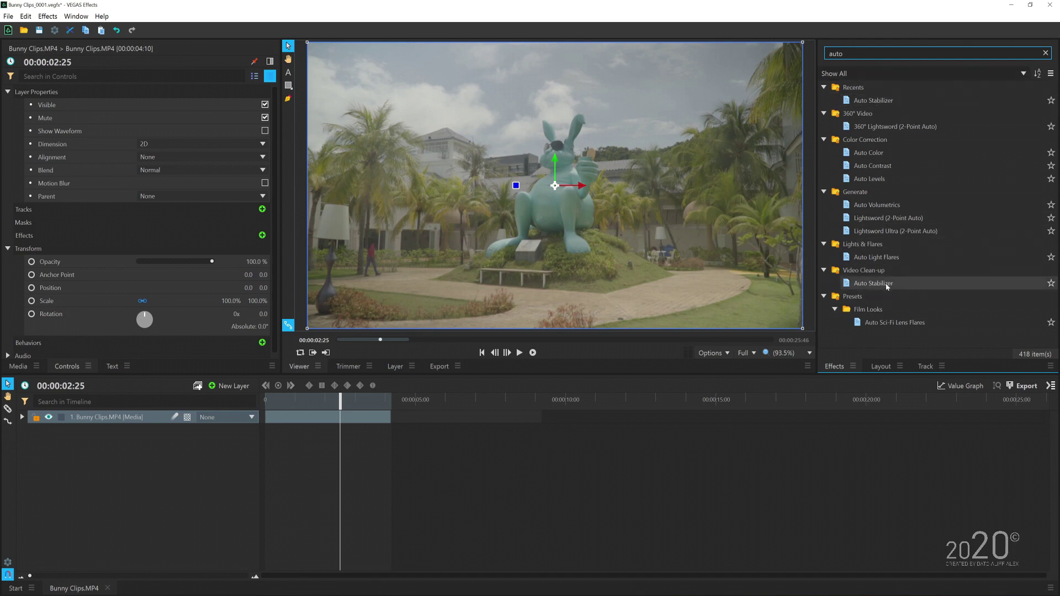
{"action": "left_click_drag", "start_coordinate": [886, 283], "coordinate": [139, 421]}
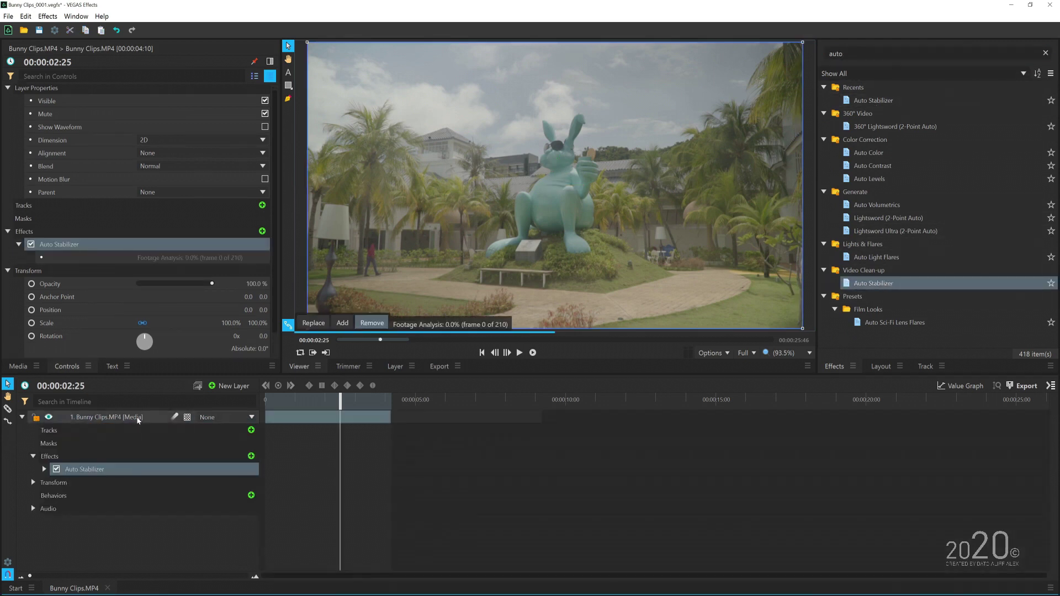
{"action": "scroll", "coordinate": [422, 197], "scroll_direction": "down", "scroll_amount": 1}
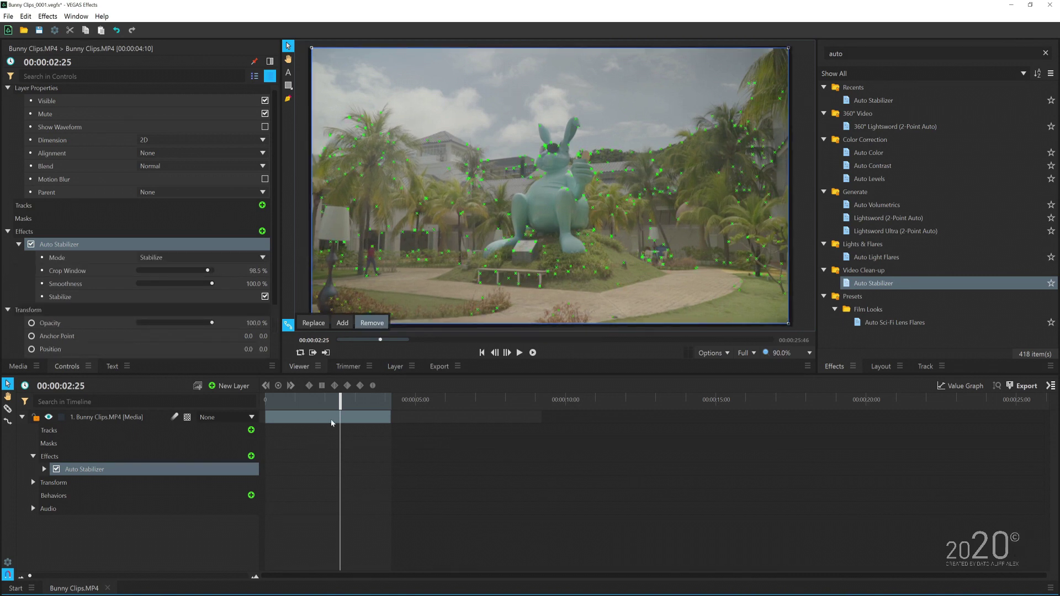
Check the tracking points across the clip and turn off the Auto Stabilizer's Stabilize option
{"action": "mouse_move", "coordinate": [335, 401]}
{"action": "left_mouse_down"}
{"action": "mouse_move", "coordinate": [310, 401]}
{"action": "mouse_move", "coordinate": [359, 401]}
{"action": "mouse_move", "coordinate": [326, 401]}
{"action": "mouse_move", "coordinate": [343, 401]}
{"action": "left_mouse_up"}
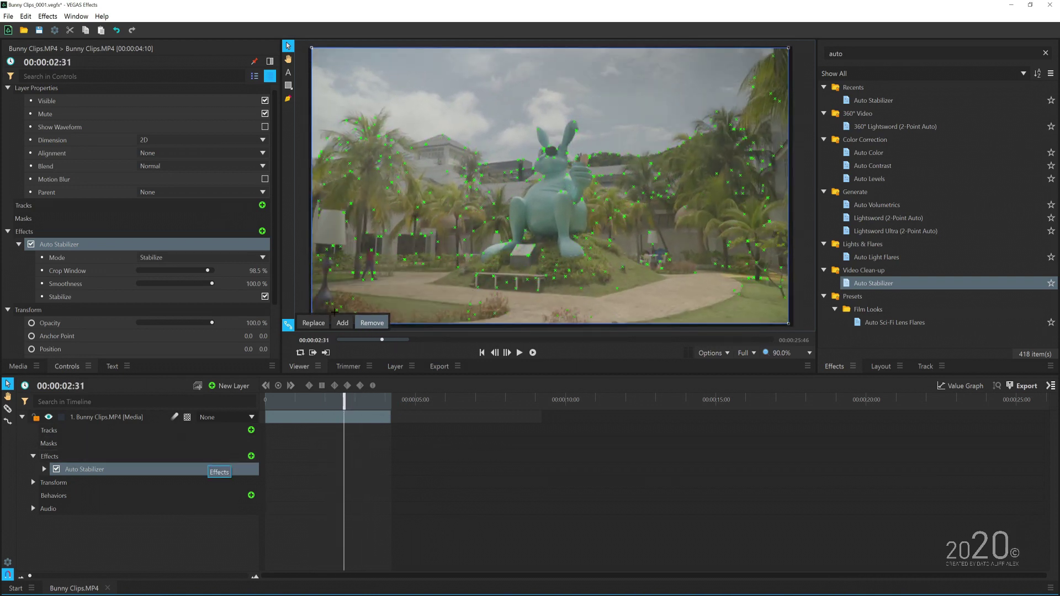
{"action": "left_click_drag", "start_coordinate": [361, 407], "coordinate": [340, 403]}
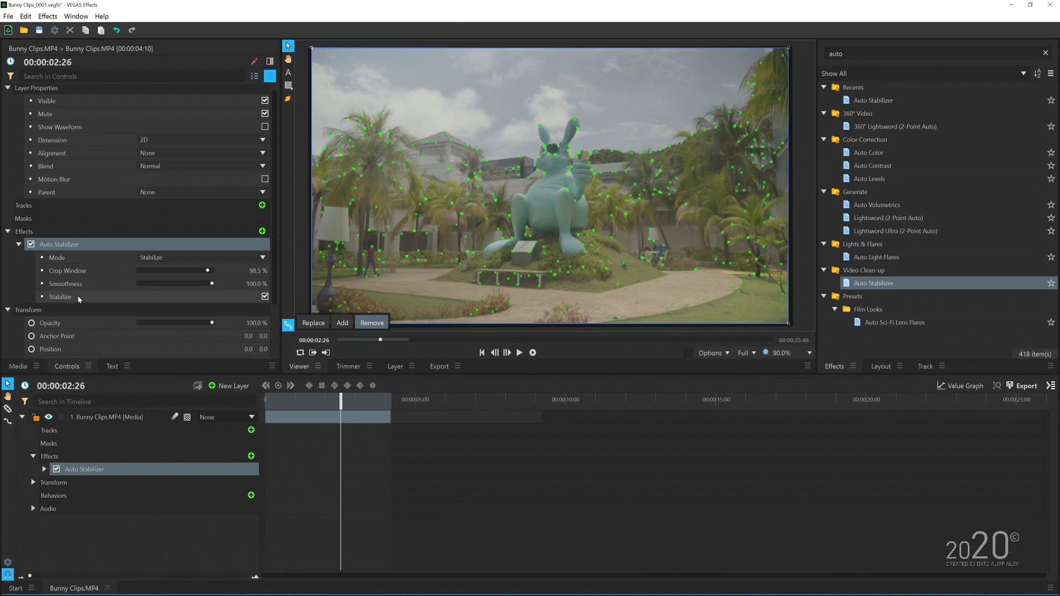
{"action": "left_click", "coordinate": [8, 89]}
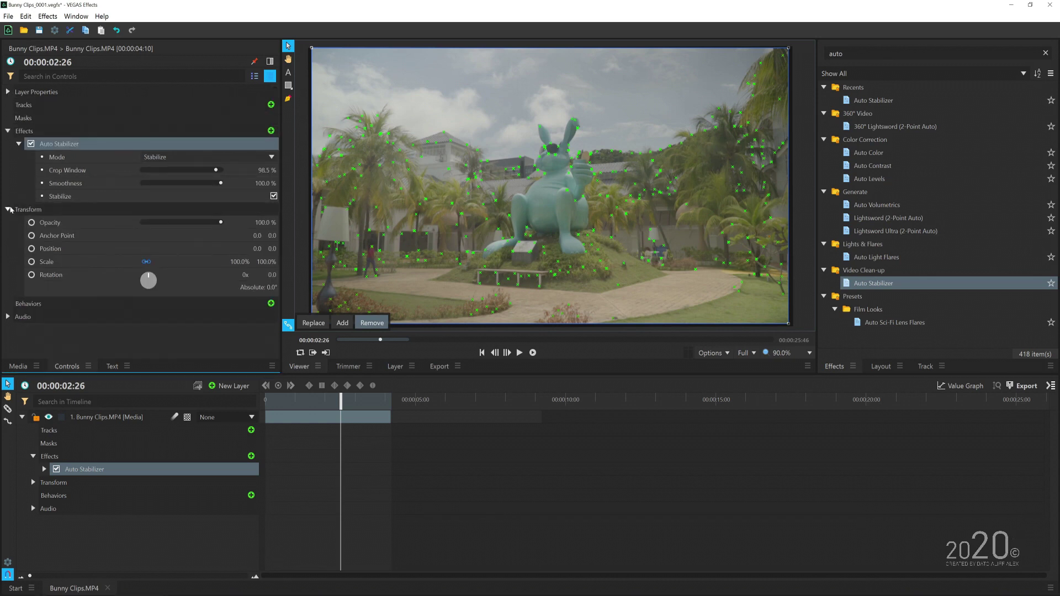
{"action": "left_click", "coordinate": [8, 210]}
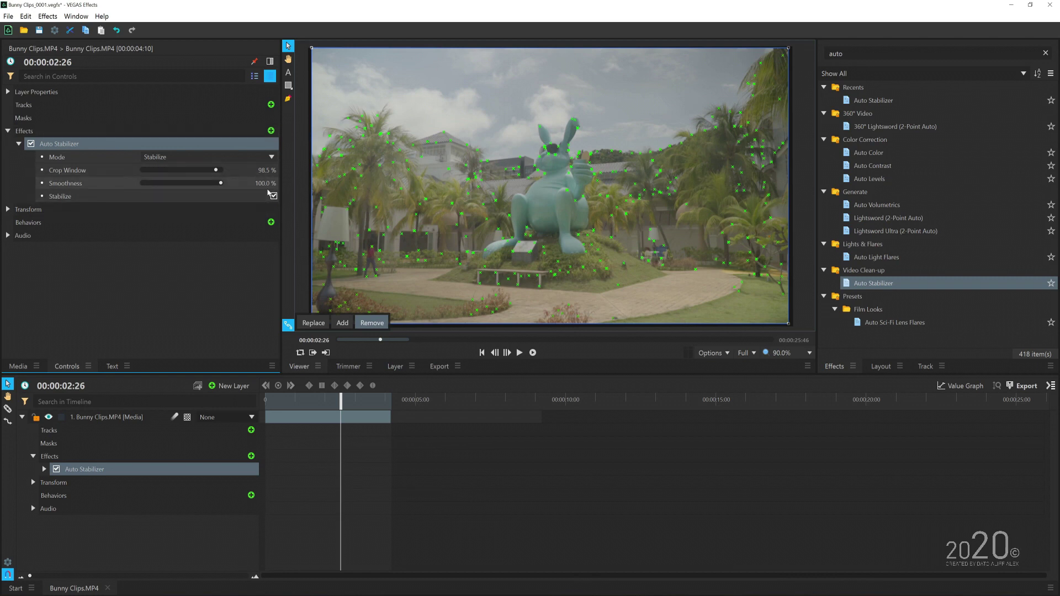
{"action": "left_click", "coordinate": [273, 195]}
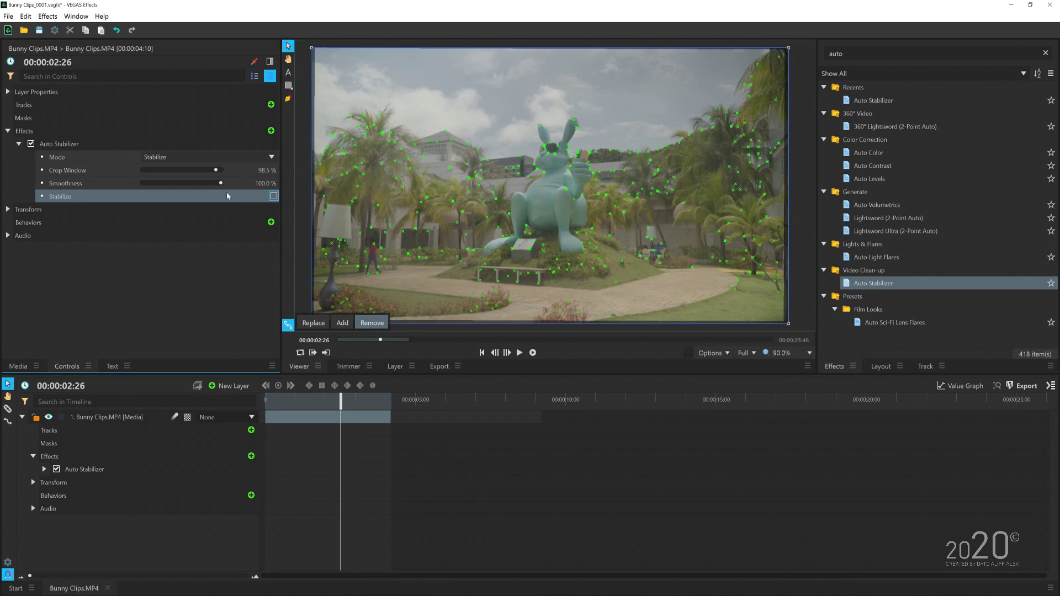
Set the Auto Stabilizer mode to Feature Track and check the tracking points near the clip's end
{"action": "left_click", "coordinate": [209, 159]}
{"action": "left_click", "coordinate": [214, 189]}
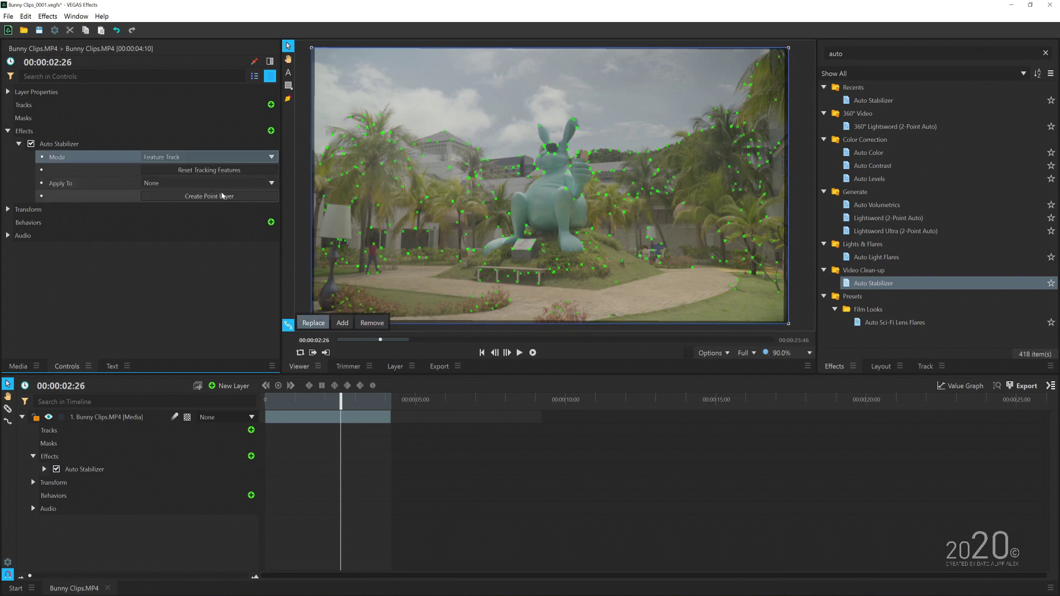
{"action": "left_click_drag", "start_coordinate": [340, 400], "coordinate": [368, 402]}
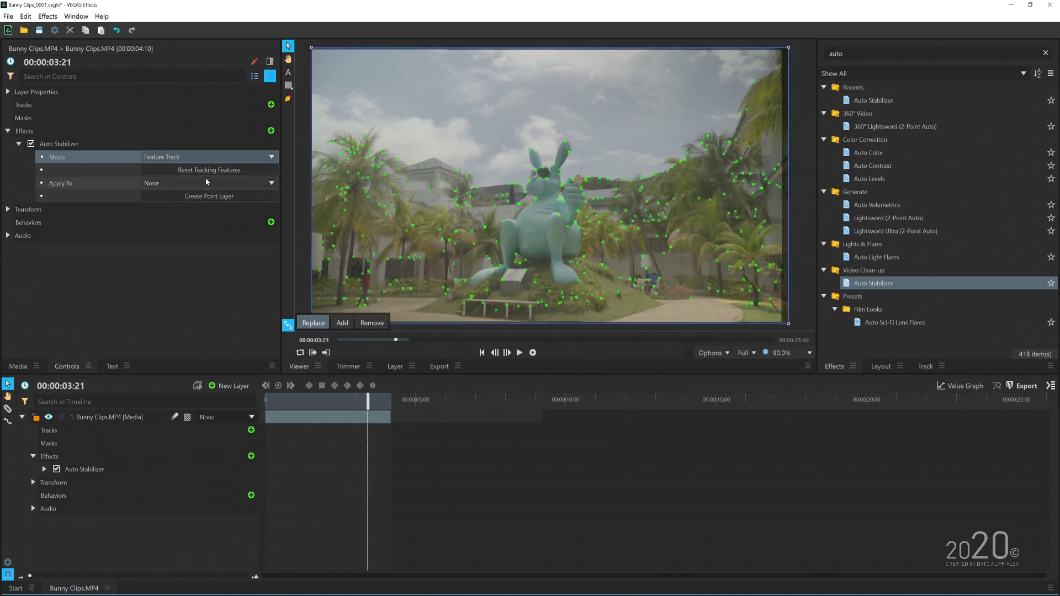
Switch the Auto Stabilizer mode to Stabilize and back to Feature Track for comparison
{"action": "left_click", "coordinate": [209, 160]}
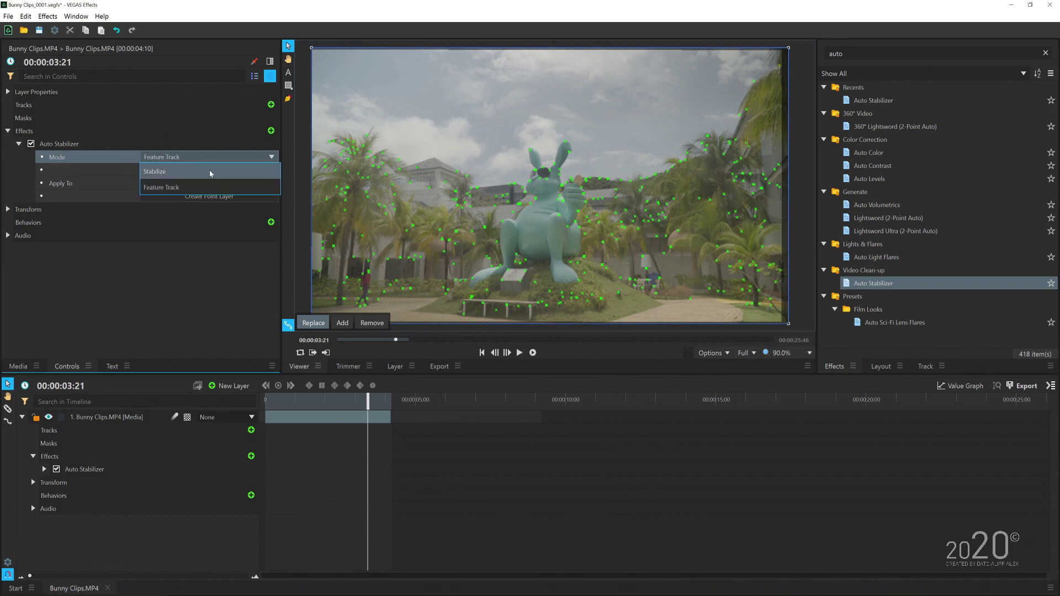
{"action": "left_click", "coordinate": [210, 173]}
{"action": "left_click", "coordinate": [230, 160]}
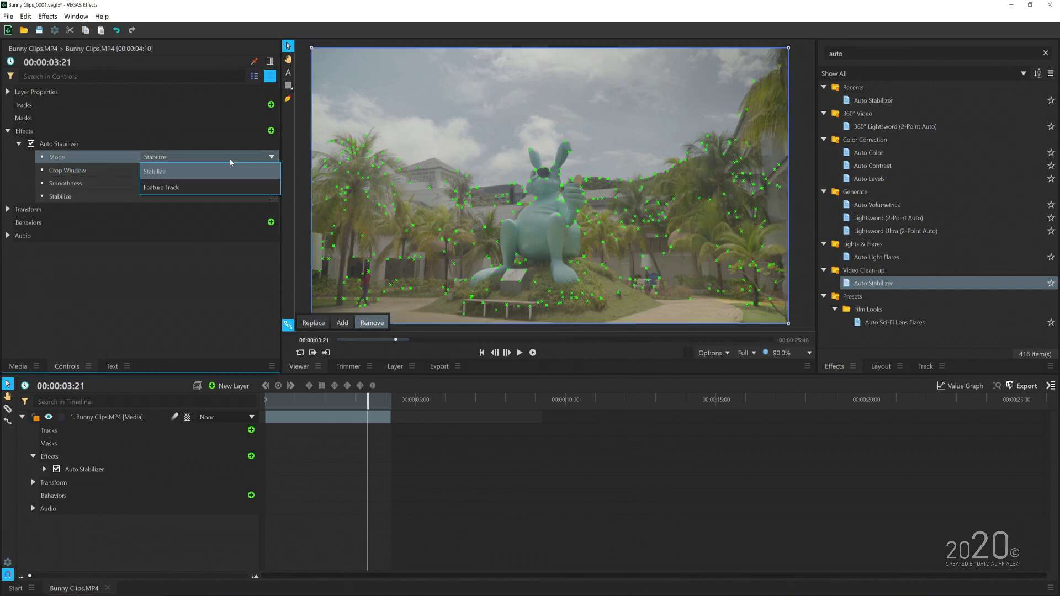
{"action": "left_click", "coordinate": [208, 189]}
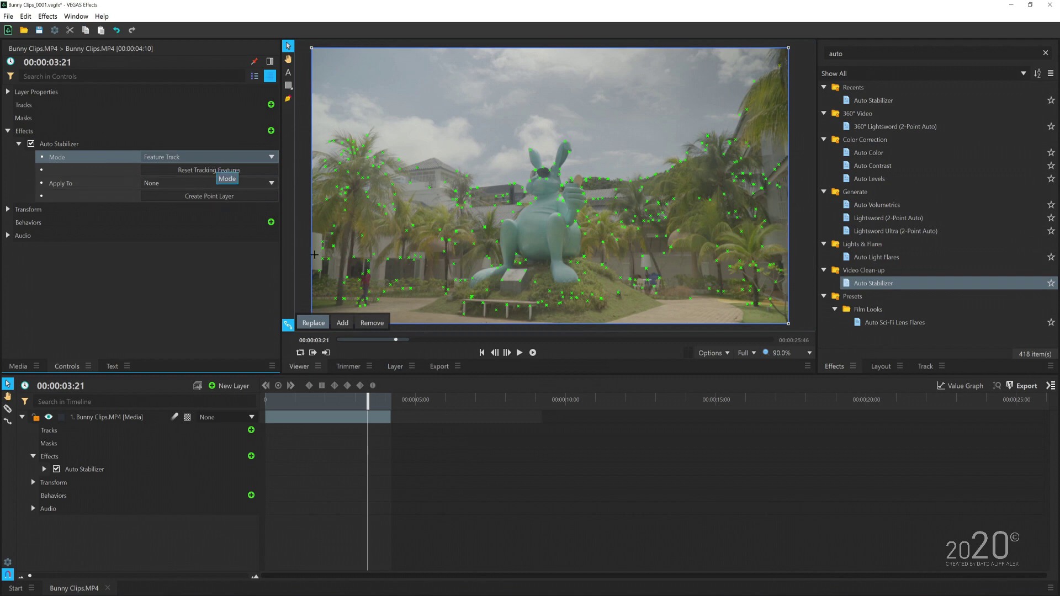
Select only the tracking features around the bunny statue, replacing the full-frame selection, and preview the tracked points
{"action": "mouse_move", "coordinate": [368, 403]}
{"action": "left_mouse_down"}
{"action": "mouse_move", "coordinate": [347, 407]}
{"action": "mouse_move", "coordinate": [372, 411]}
{"action": "left_mouse_up"}
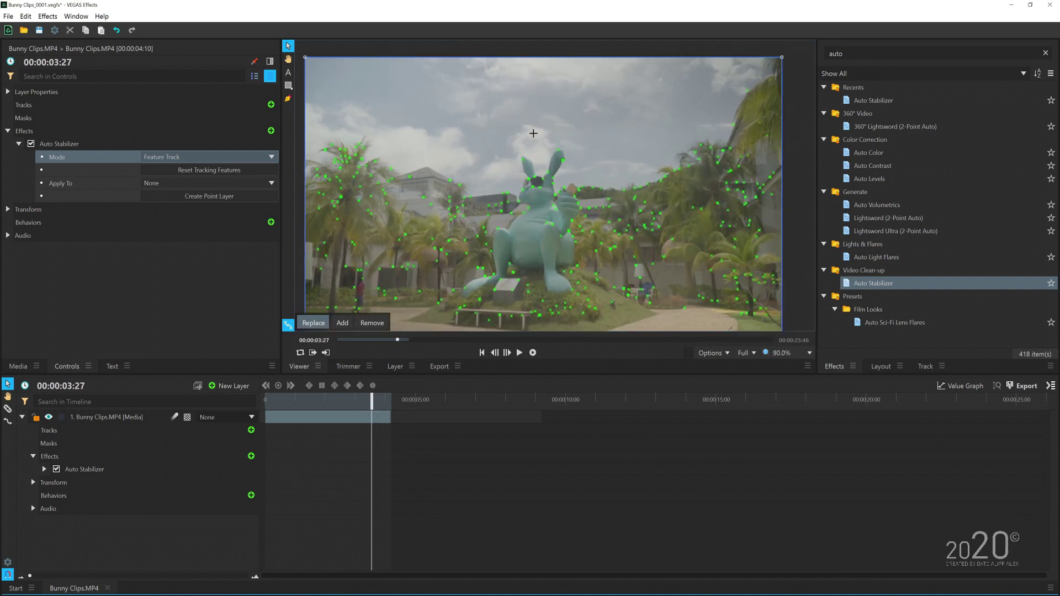
{"action": "mouse_move", "coordinate": [512, 143]}
{"action": "left_mouse_down"}
{"action": "mouse_move", "coordinate": [553, 153]}
{"action": "mouse_move", "coordinate": [572, 194]}
{"action": "mouse_move", "coordinate": [541, 328]}
{"action": "mouse_move", "coordinate": [458, 309]}
{"action": "mouse_move", "coordinate": [450, 327]}
{"action": "left_mouse_up"}
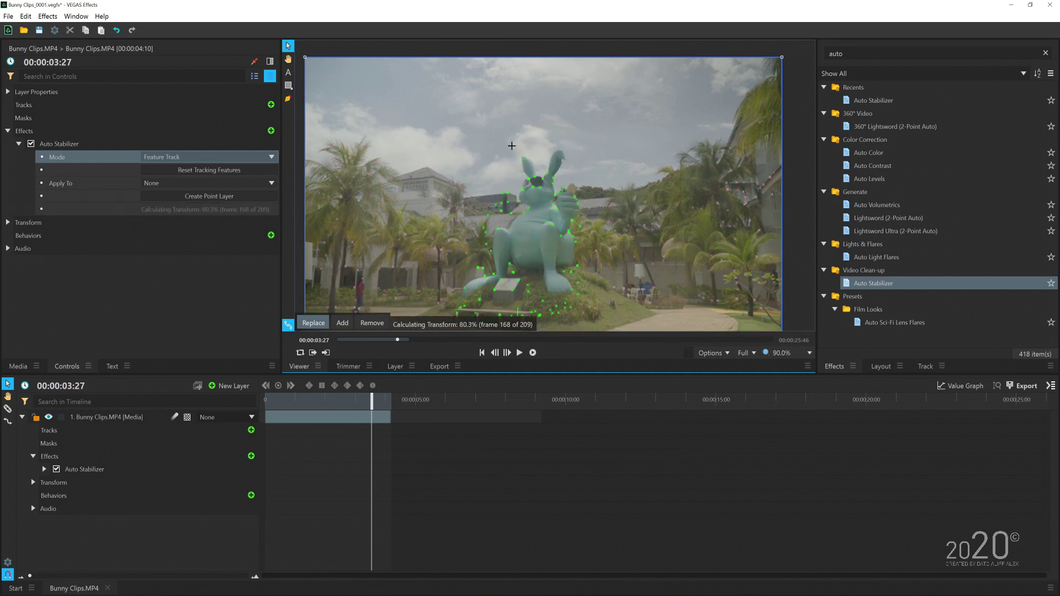
{"action": "mouse_move", "coordinate": [369, 406]}
{"action": "left_mouse_down"}
{"action": "mouse_move", "coordinate": [287, 414]}
{"action": "mouse_move", "coordinate": [381, 411]}
{"action": "mouse_move", "coordinate": [286, 420]}
{"action": "mouse_move", "coordinate": [380, 420]}
{"action": "left_mouse_up"}
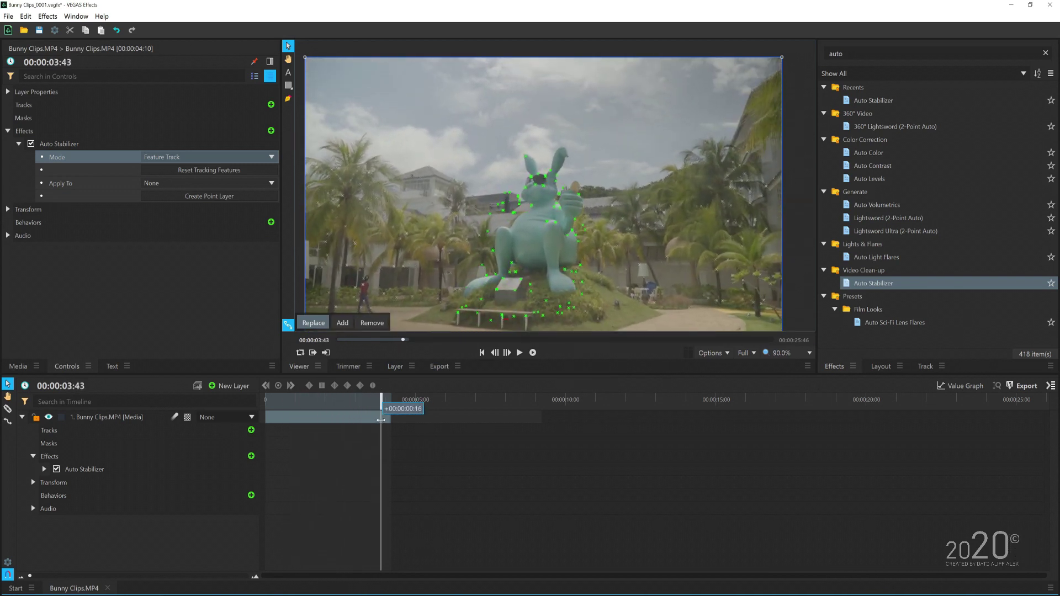
Create a point layer from the selected tracking features and review its motion along the clip
{"action": "left_click", "coordinate": [220, 196]}
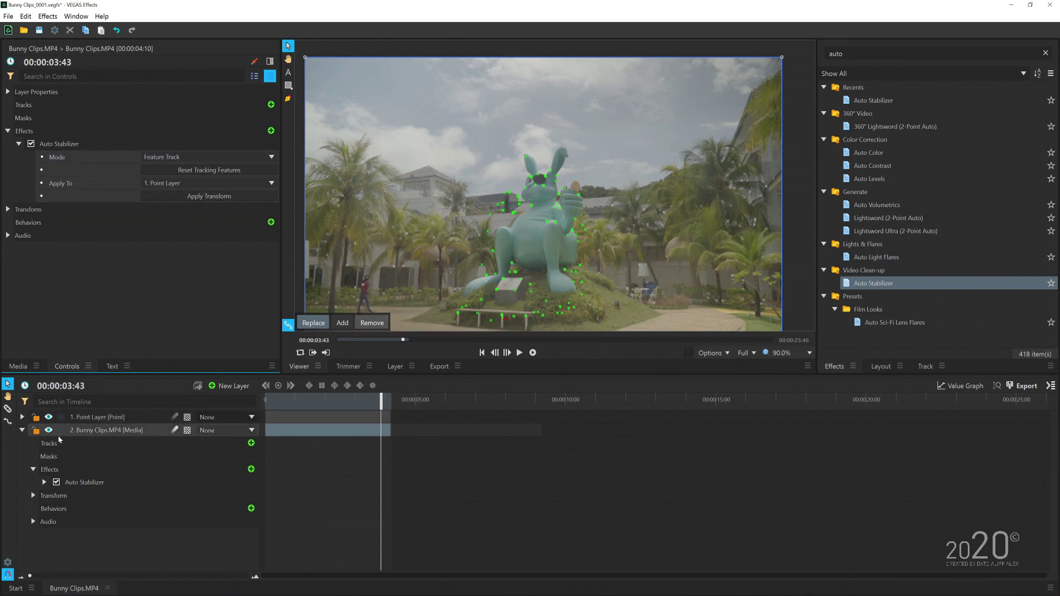
{"action": "left_click", "coordinate": [108, 421]}
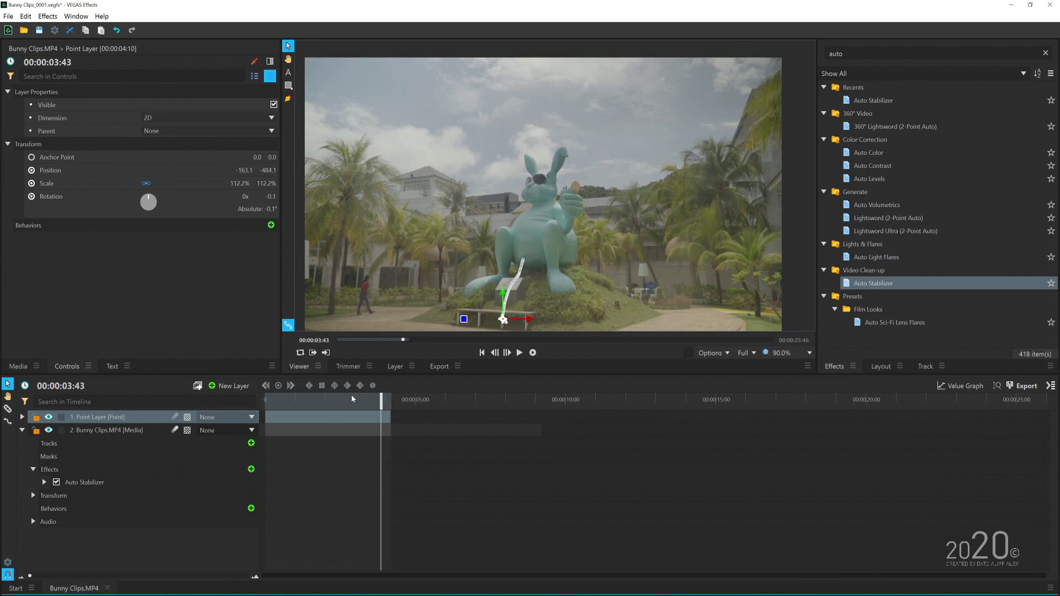
{"action": "mouse_move", "coordinate": [370, 398]}
{"action": "left_mouse_down"}
{"action": "mouse_move", "coordinate": [273, 398]}
{"action": "mouse_move", "coordinate": [368, 403]}
{"action": "left_mouse_up"}
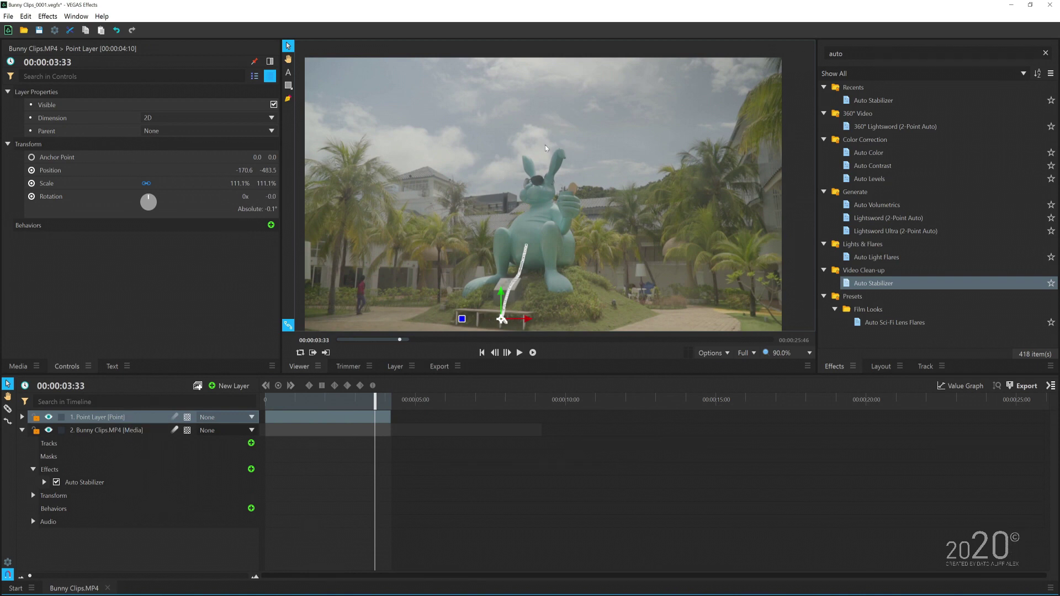
Collapse the Bunny Clips.MP4 layer and duplicate it
{"action": "left_click", "coordinate": [22, 430]}
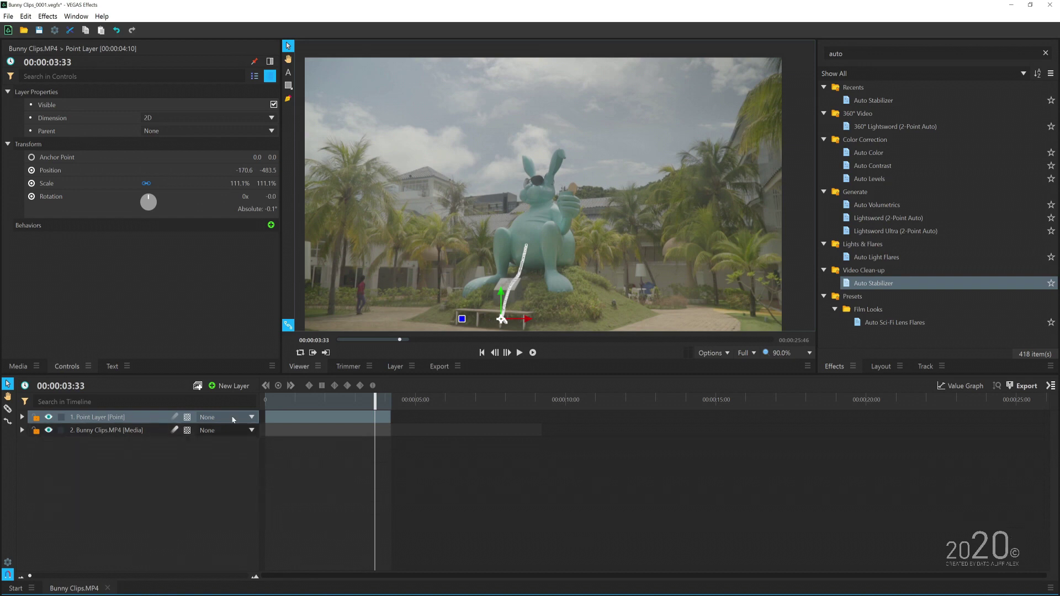
{"action": "left_click", "coordinate": [107, 430]}
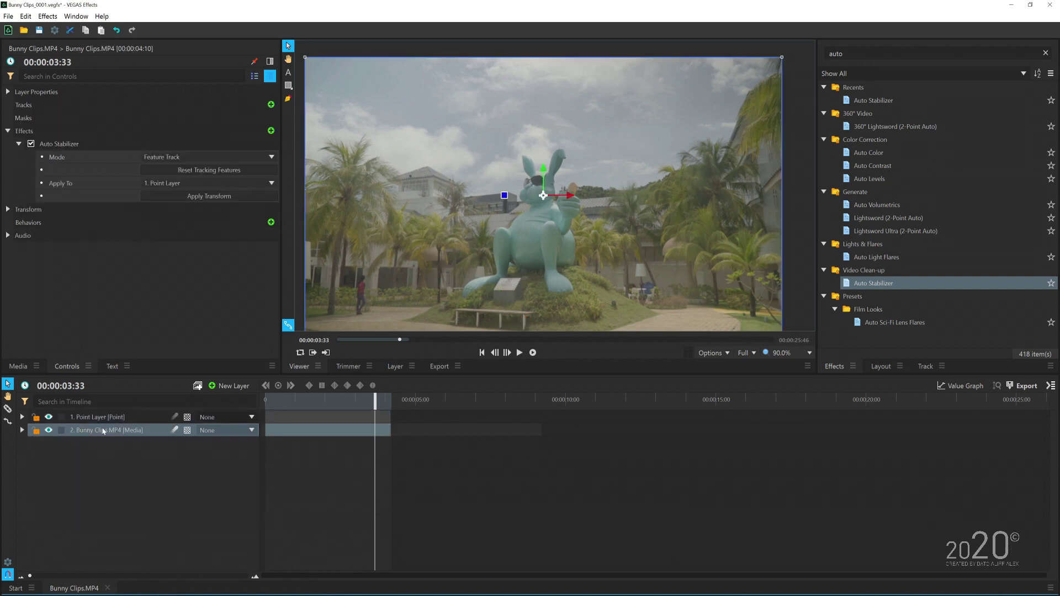
{"action": "key", "text": "ctrl+d"}
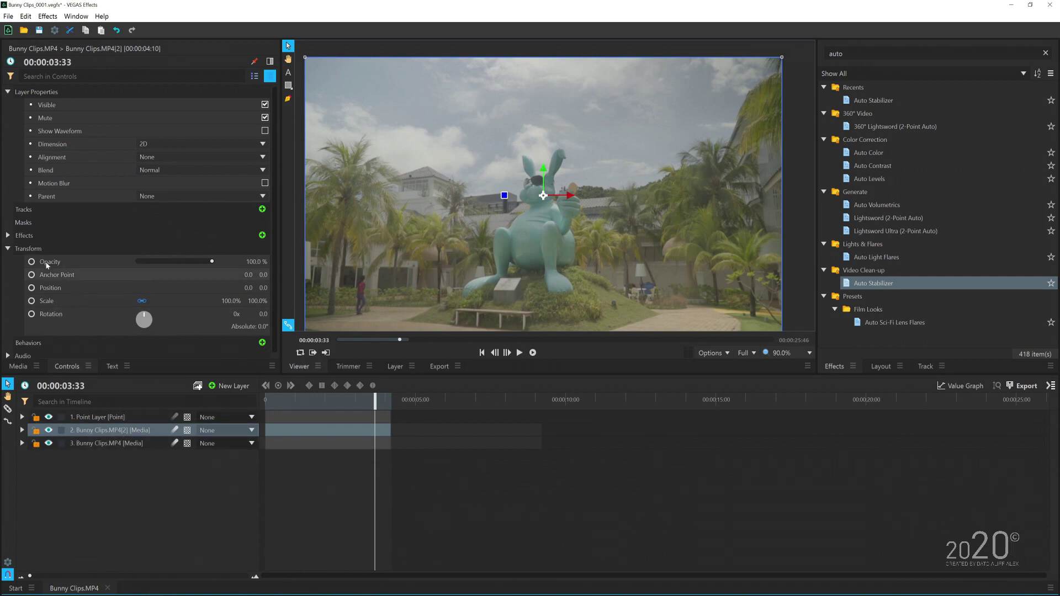
Remove the Auto Stabilizer effect from the duplicated Bunny Clips.MP4 layer
{"action": "left_click", "coordinate": [7, 249]}
{"action": "left_click", "coordinate": [6, 237]}
{"action": "left_click", "coordinate": [65, 249]}
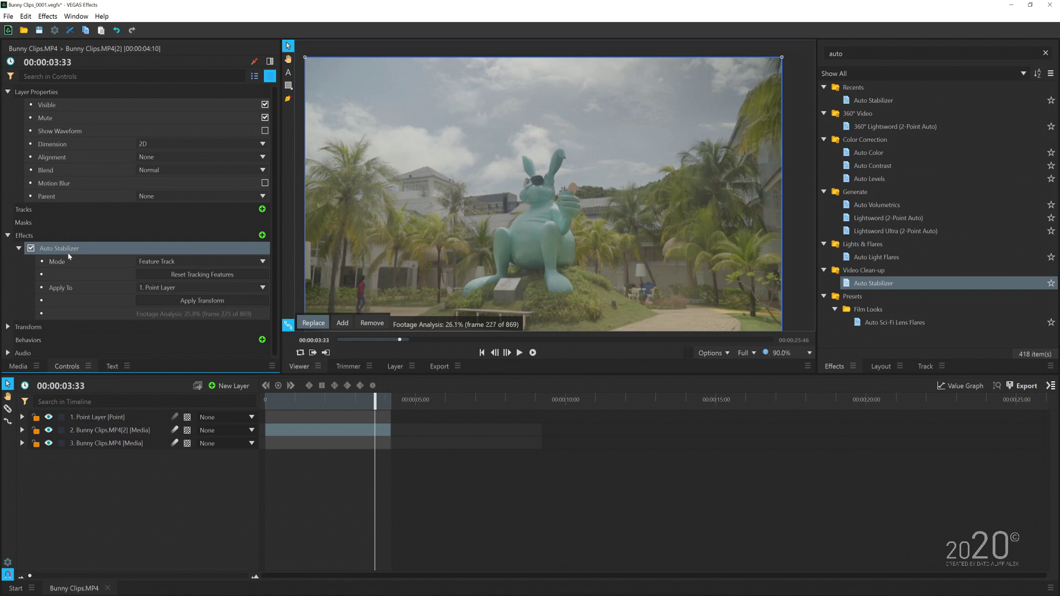
{"action": "key", "text": "Delete"}
Rename the duplicated clip layer as Bunny
{"action": "left_click", "coordinate": [130, 436]}
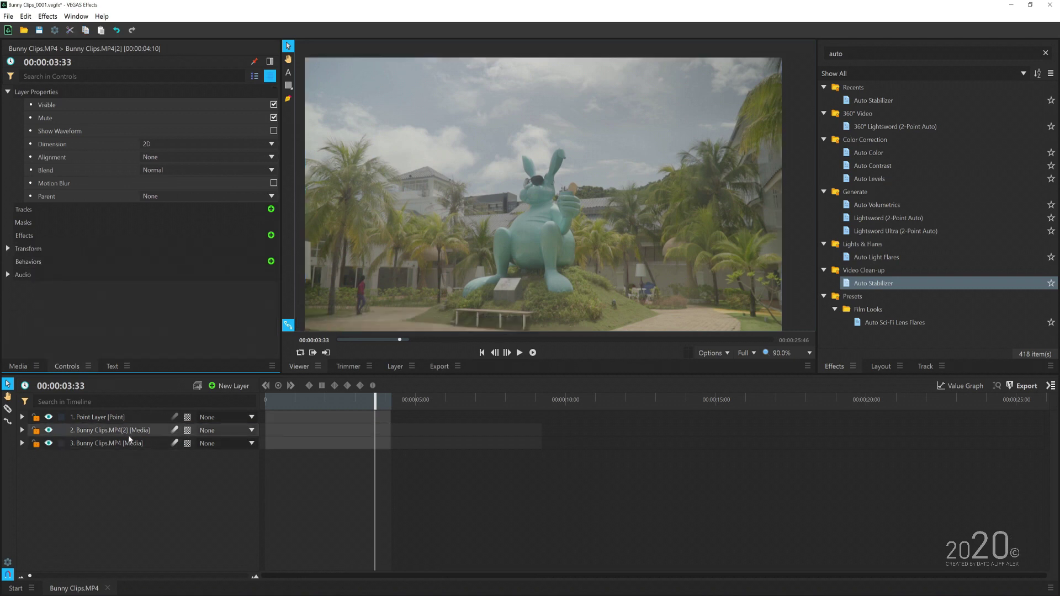
{"action": "double_click", "coordinate": [131, 436]}
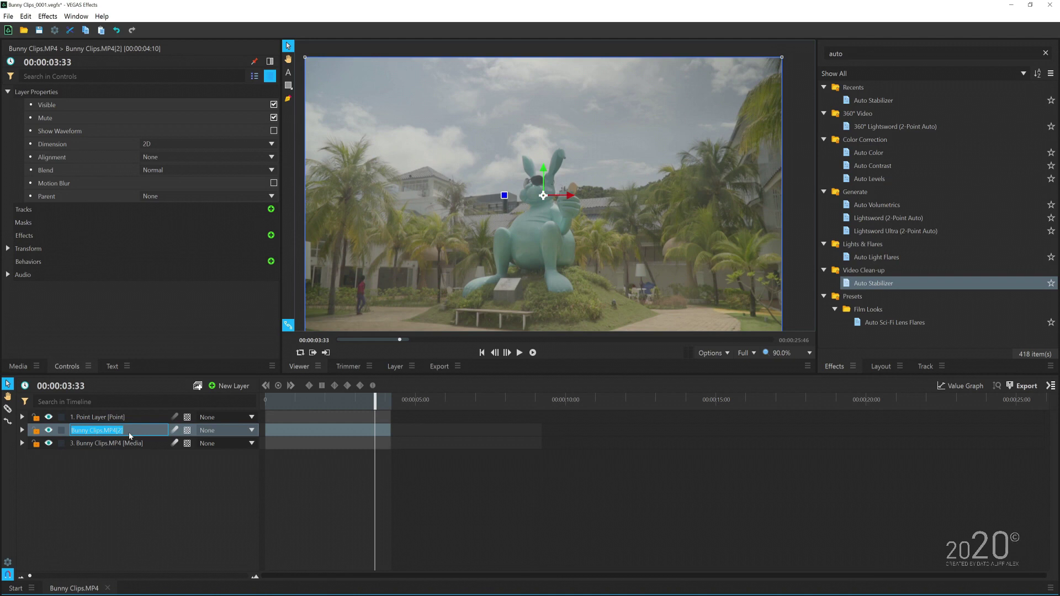
{"action": "type", "text": "Bunny"}
{"action": "key", "text": "Return"}
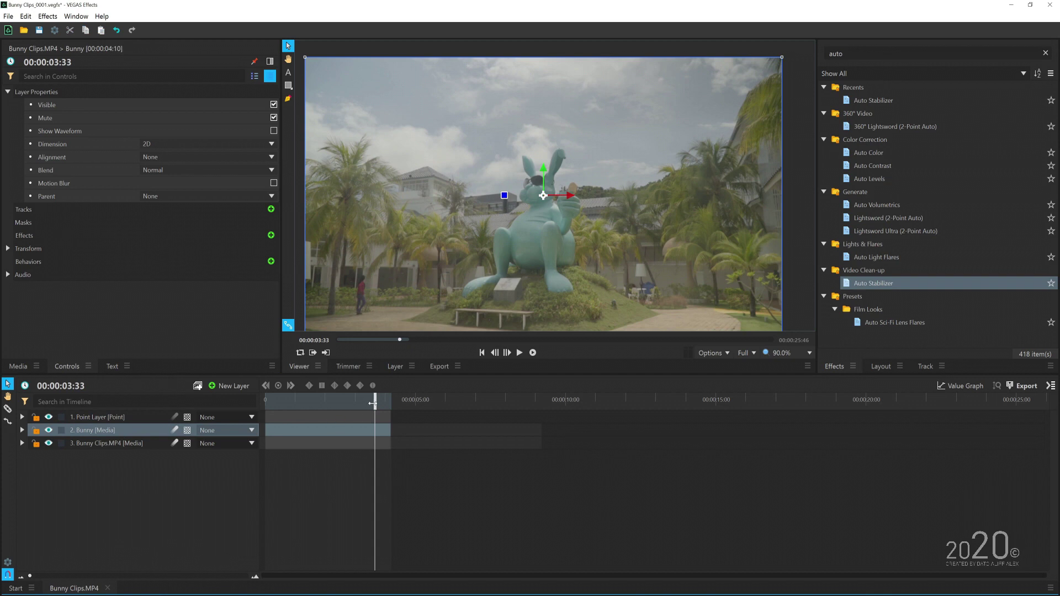
Slice the Bunny layer at 3:16 and delete the part before the cut
{"action": "left_click_drag", "start_coordinate": [375, 402], "coordinate": [371, 403]}
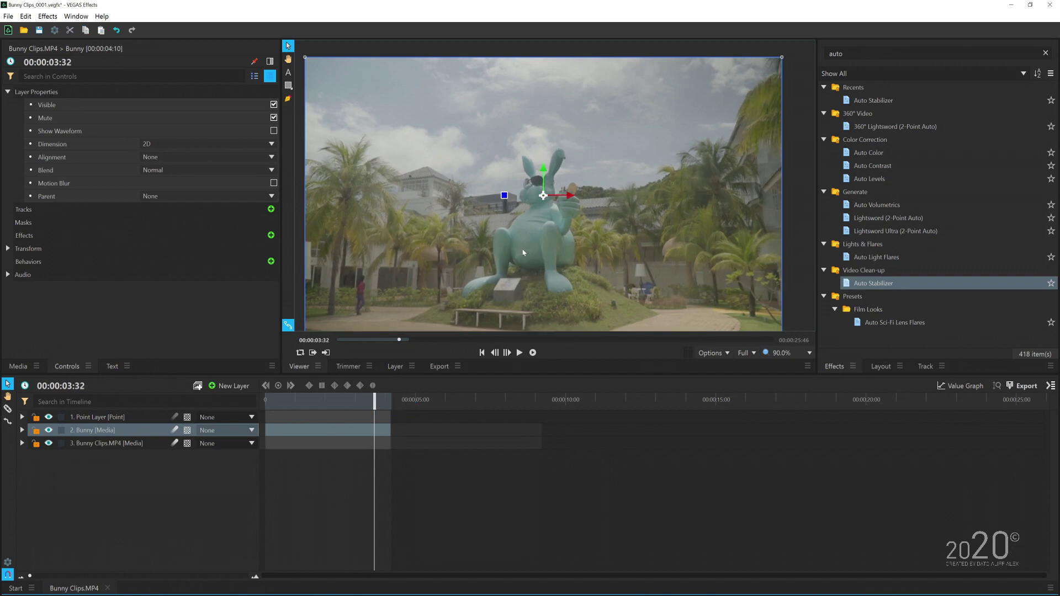
{"action": "scroll", "coordinate": [538, 274], "scroll_direction": "up", "scroll_amount": 2}
{"action": "mouse_move", "coordinate": [379, 404]}
{"action": "left_mouse_down"}
{"action": "mouse_move", "coordinate": [343, 409]}
{"action": "mouse_move", "coordinate": [370, 410]}
{"action": "left_mouse_up"}
{"action": "scroll", "coordinate": [464, 284], "scroll_direction": "down", "scroll_amount": 2}
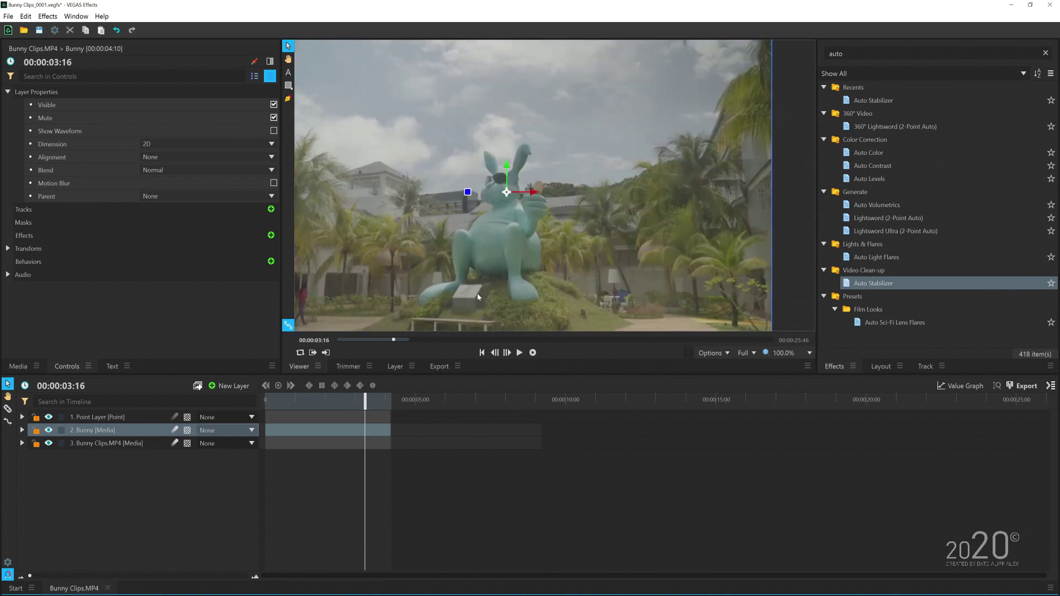
{"action": "key", "text": "c"}
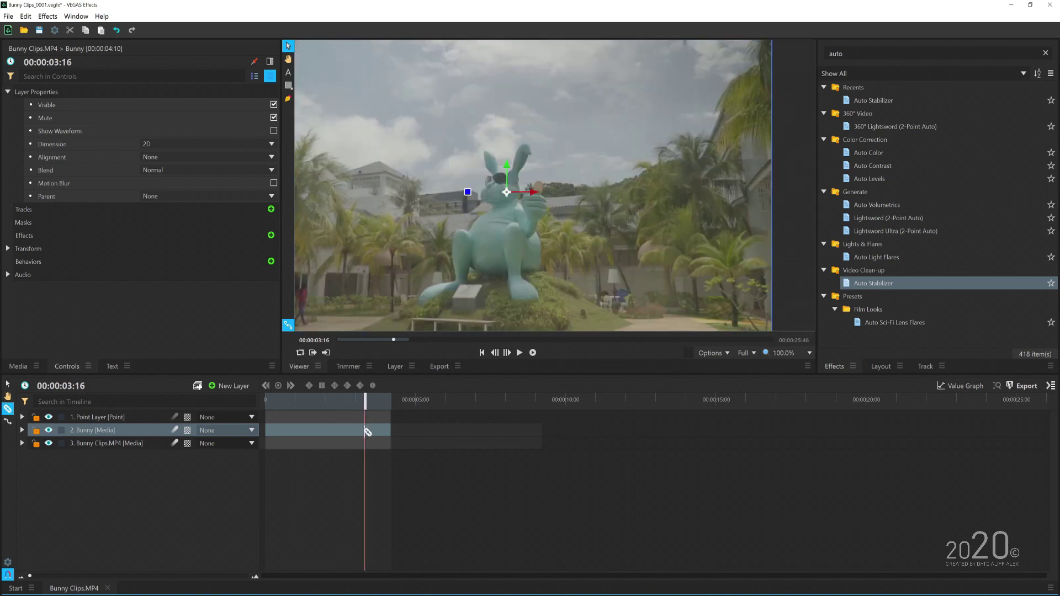
{"action": "left_click", "coordinate": [365, 430]}
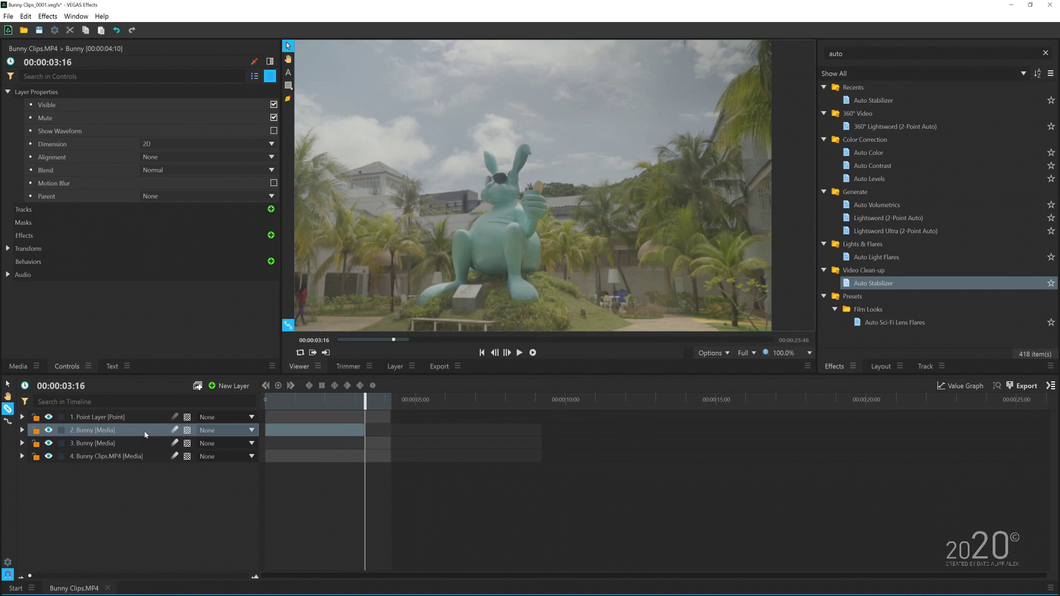
{"action": "key", "text": "Delete"}
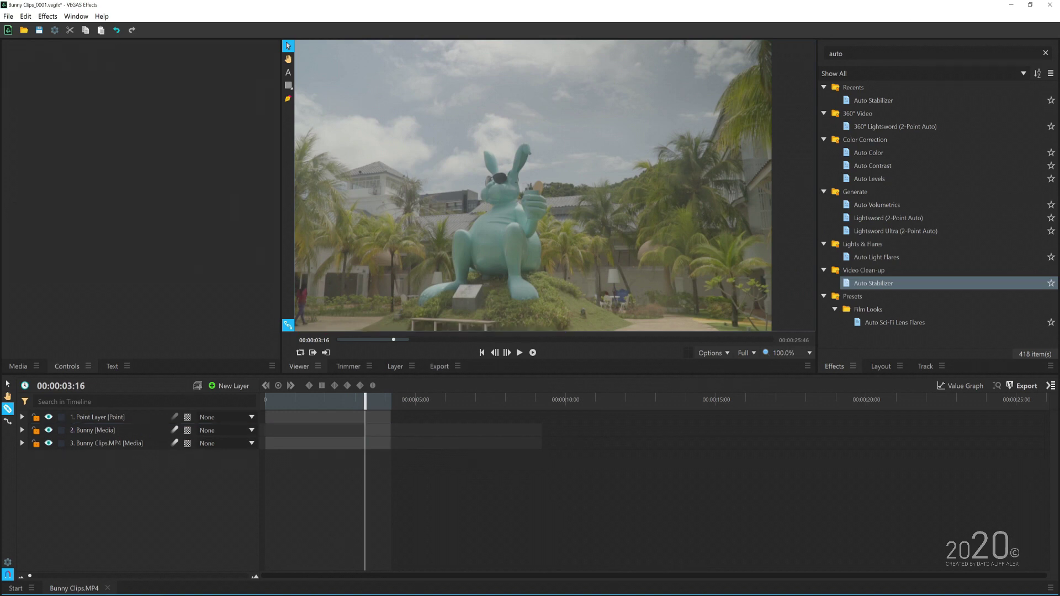
Find the Speed effect, apply it to the Bunny layer and set its speed to 0
{"action": "left_click_drag", "start_coordinate": [850, 53], "coordinate": [764, 57]}
{"action": "type", "text": "speed"}
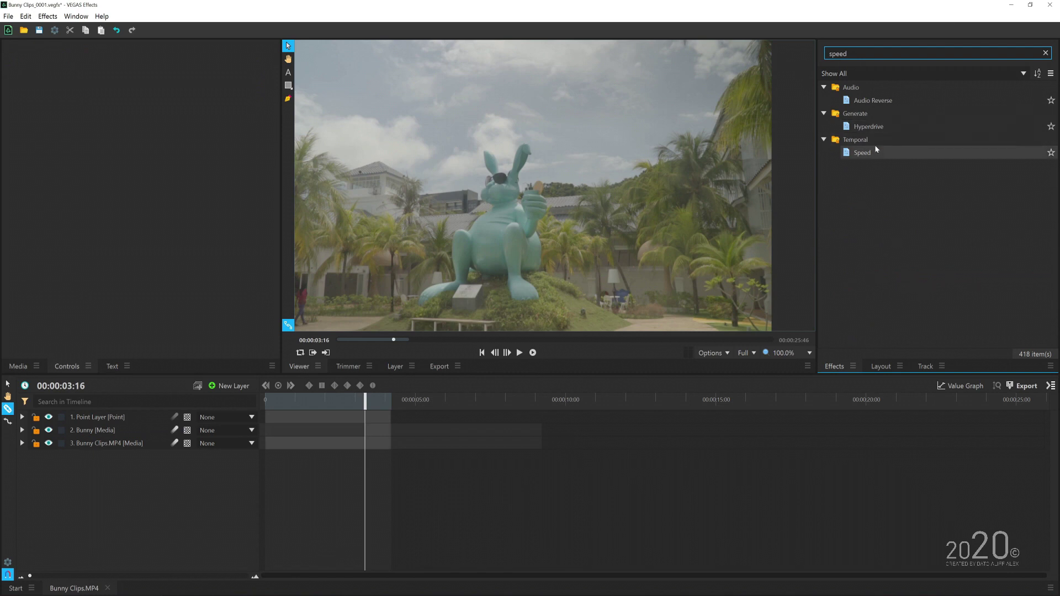
{"action": "left_click_drag", "start_coordinate": [872, 152], "coordinate": [259, 243]}
{"action": "left_click_drag", "start_coordinate": [112, 435], "coordinate": [112, 435]}
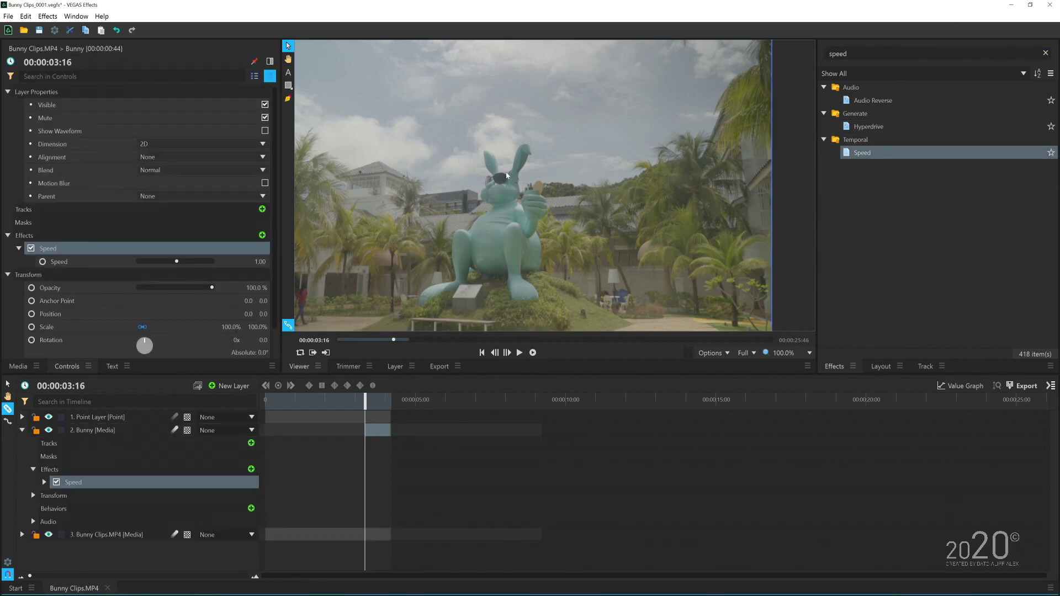
{"action": "scroll", "coordinate": [246, 336], "scroll_direction": "down", "scroll_amount": 1}
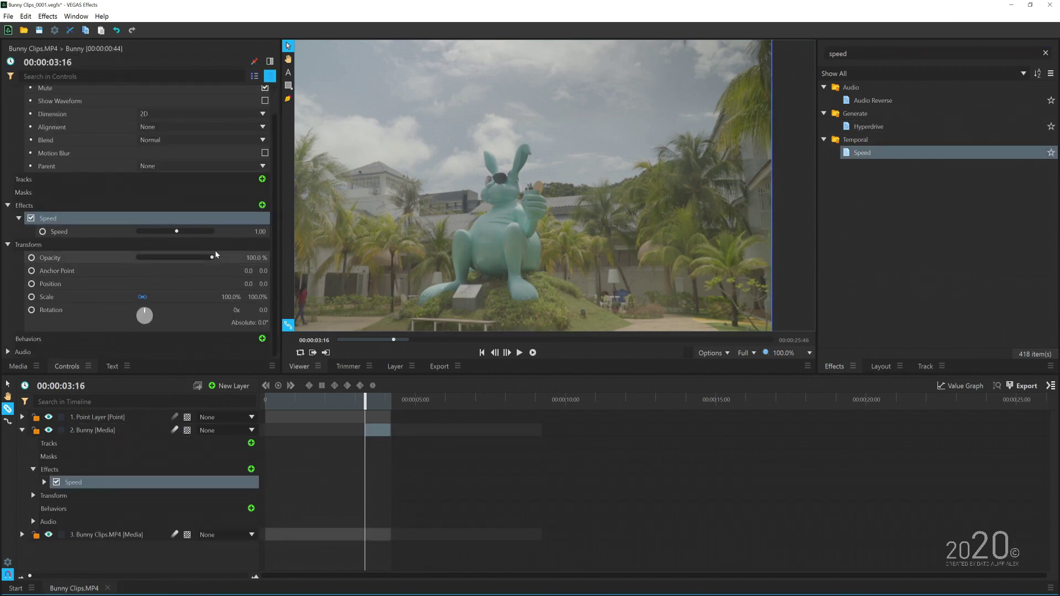
{"action": "left_click", "coordinate": [262, 232]}
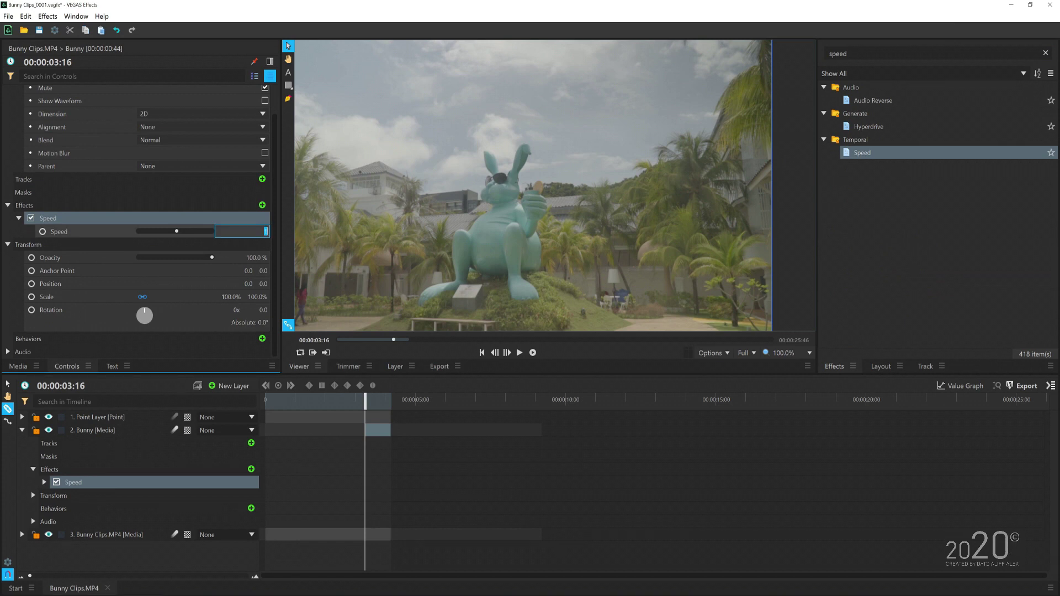
{"action": "type", "text": "0"}
{"action": "key", "text": "Return"}
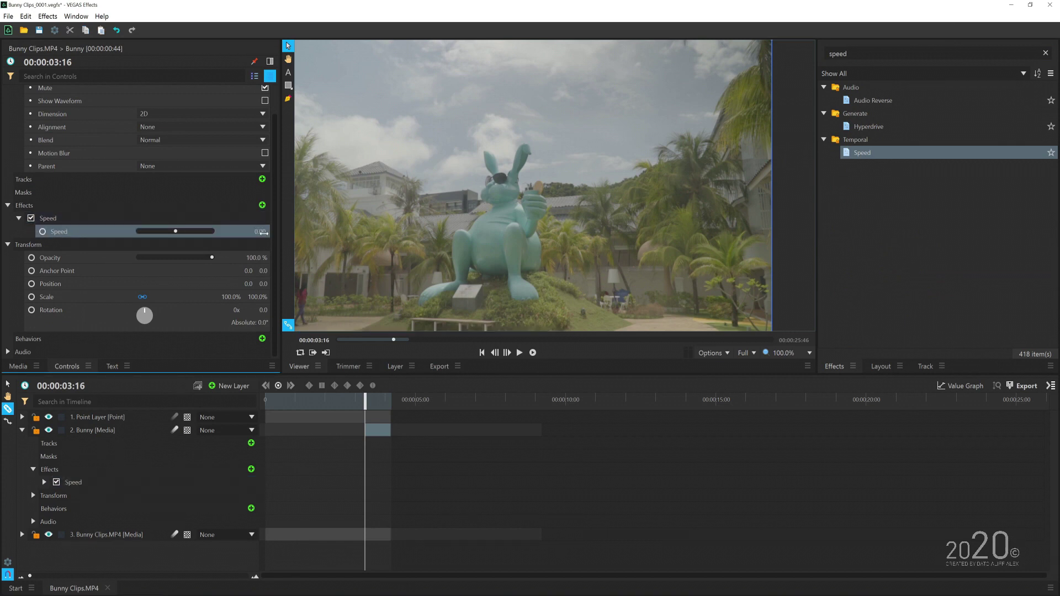
{"action": "left_click", "coordinate": [19, 218]}
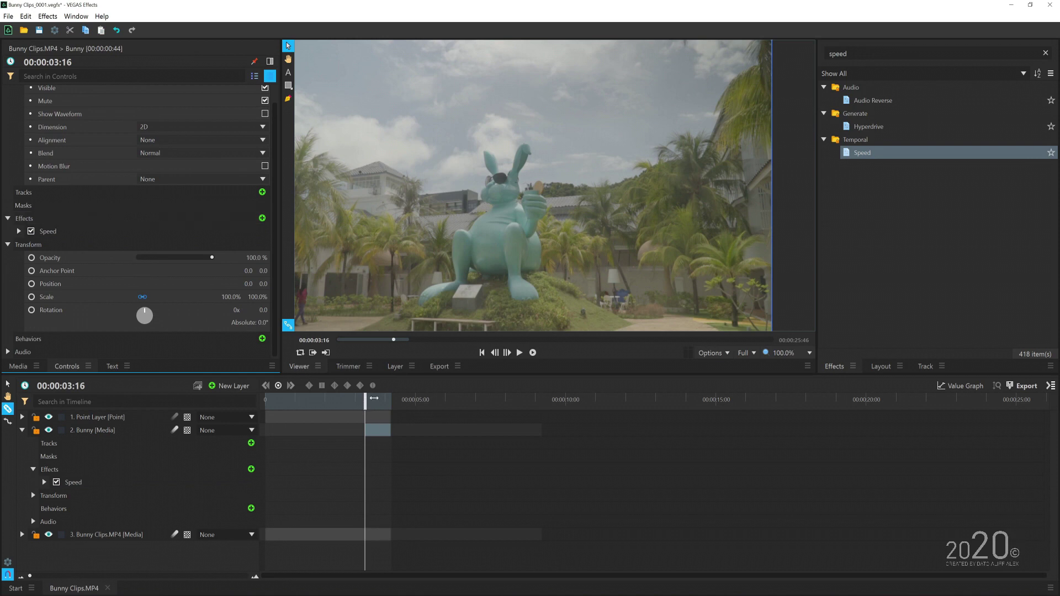
Start a freehand mask on the Bunny layer, tracing the statue's base around the plaque, legs and feet
{"action": "left_click_drag", "start_coordinate": [366, 399], "coordinate": [368, 399]}
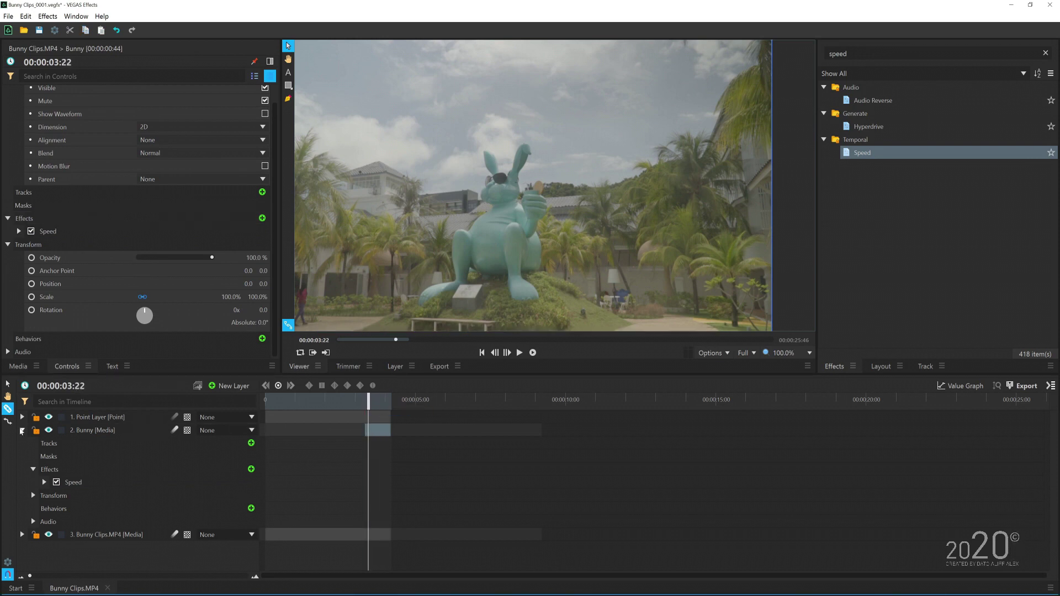
{"action": "left_click", "coordinate": [22, 430]}
{"action": "scroll", "coordinate": [520, 257], "scroll_direction": "up", "scroll_amount": 2}
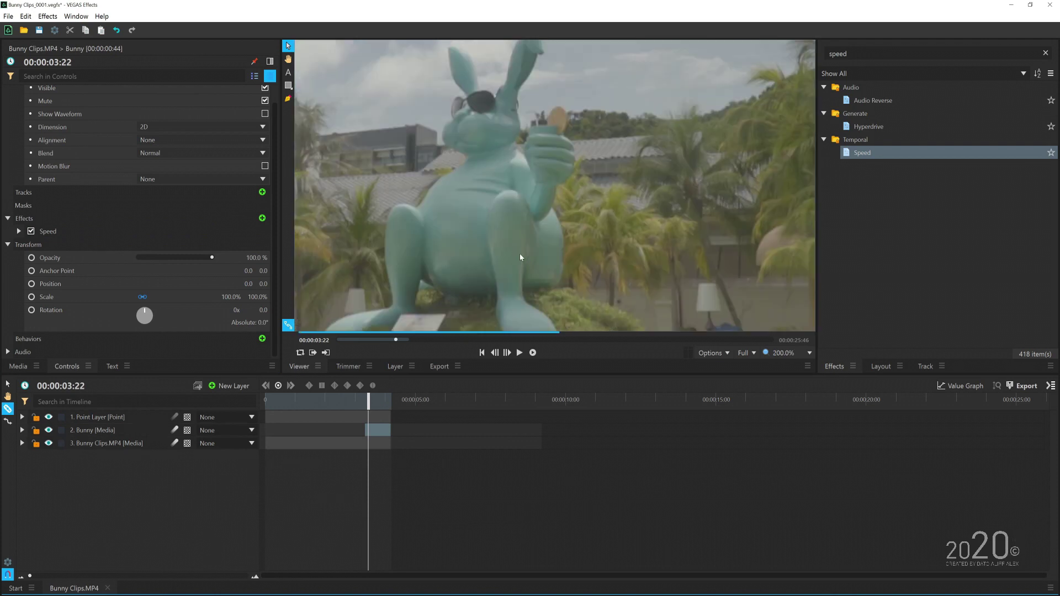
{"action": "left_click", "coordinate": [288, 59]}
{"action": "left_click_drag", "start_coordinate": [437, 213], "coordinate": [502, 237]}
{"action": "scroll", "coordinate": [475, 182], "scroll_direction": "down", "scroll_amount": 2}
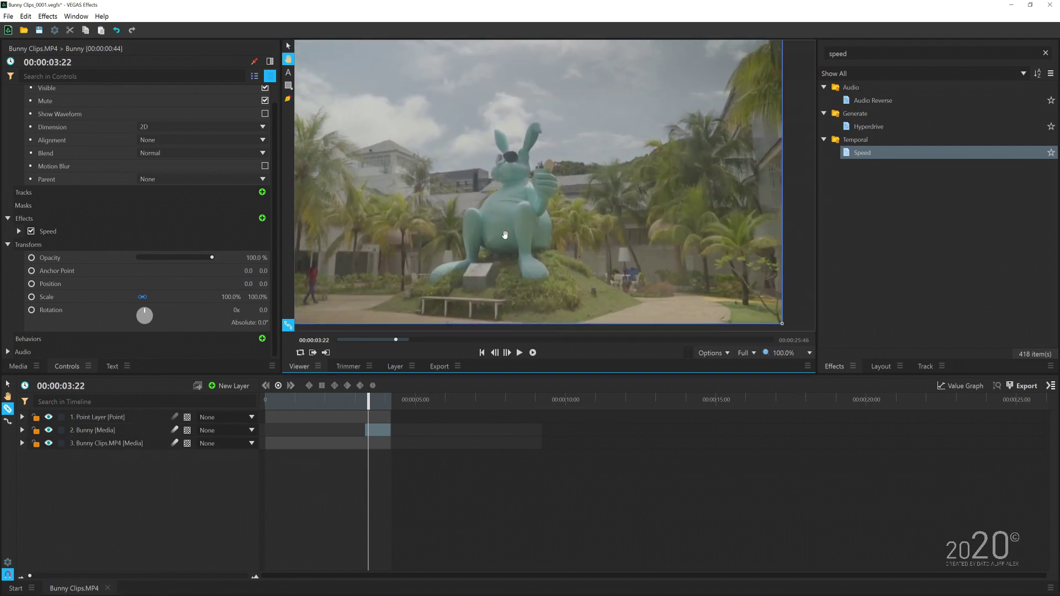
{"action": "scroll", "coordinate": [513, 246], "scroll_direction": "up", "scroll_amount": 2}
{"action": "scroll", "coordinate": [513, 246], "scroll_direction": "down", "scroll_amount": 2}
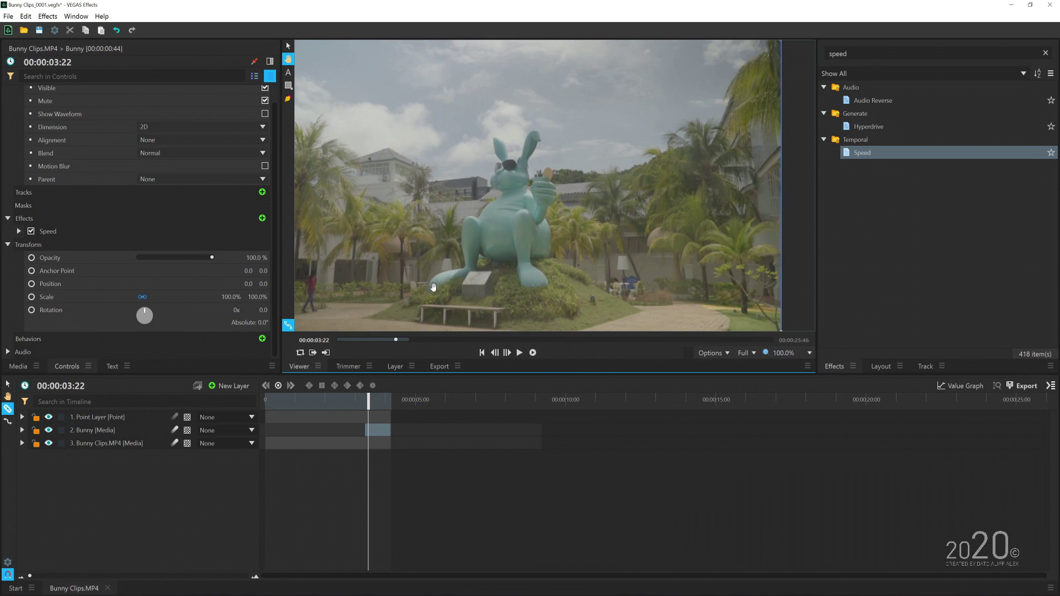
{"action": "scroll", "coordinate": [464, 270], "scroll_direction": "up", "scroll_amount": 4}
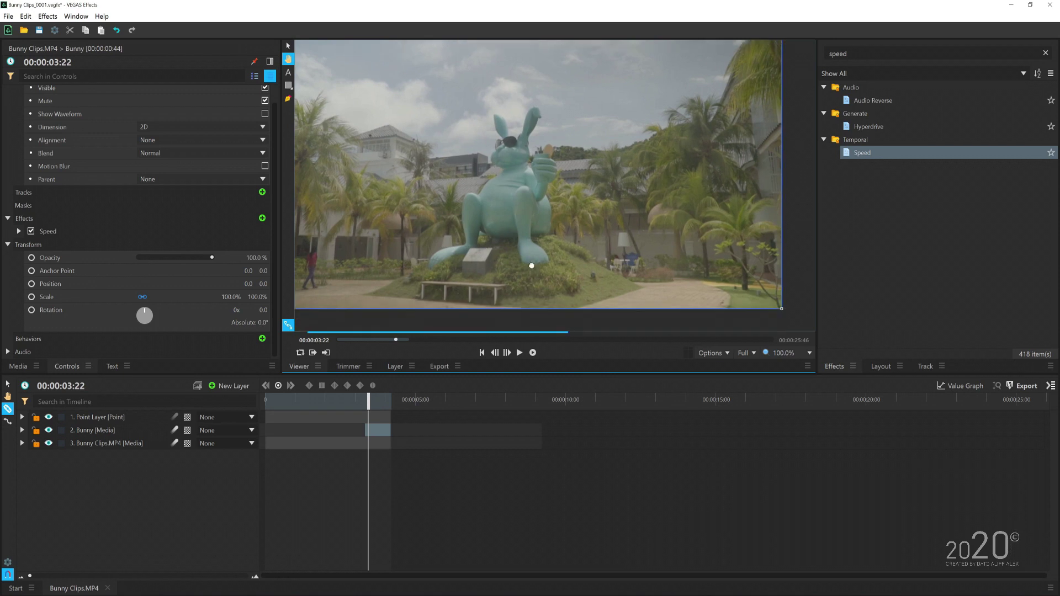
{"action": "left_click_drag", "start_coordinate": [465, 270], "coordinate": [494, 270]}
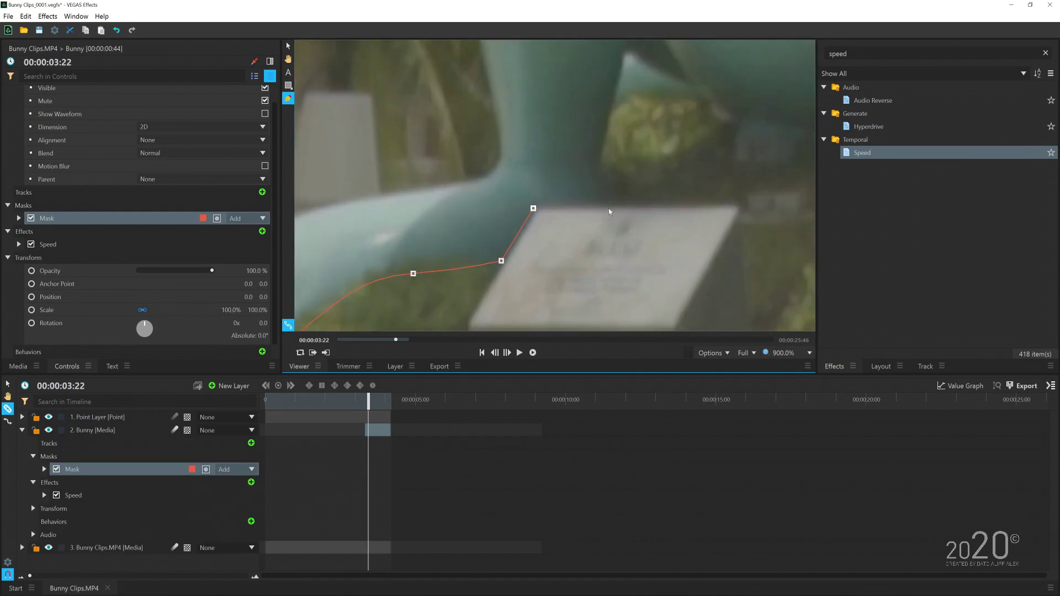
{"action": "left_click", "coordinate": [624, 52]}
{"action": "scroll", "coordinate": [374, 205], "scroll_direction": "up", "scroll_amount": 3}
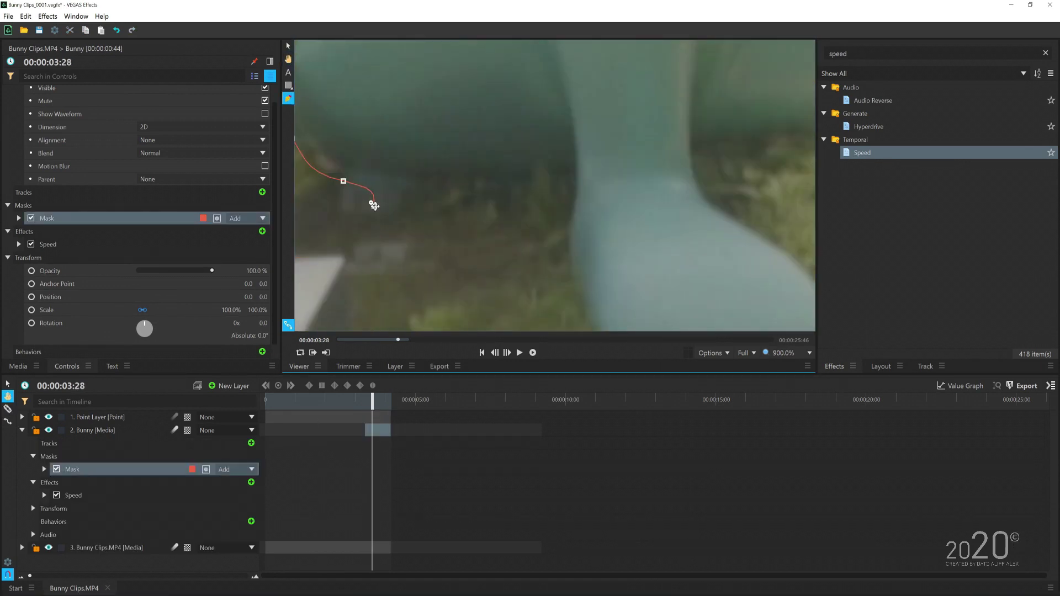
{"action": "left_click_drag", "start_coordinate": [592, 230], "coordinate": [424, 293]}
{"action": "left_click", "coordinate": [524, 198]}
{"action": "left_click", "coordinate": [549, 324]}
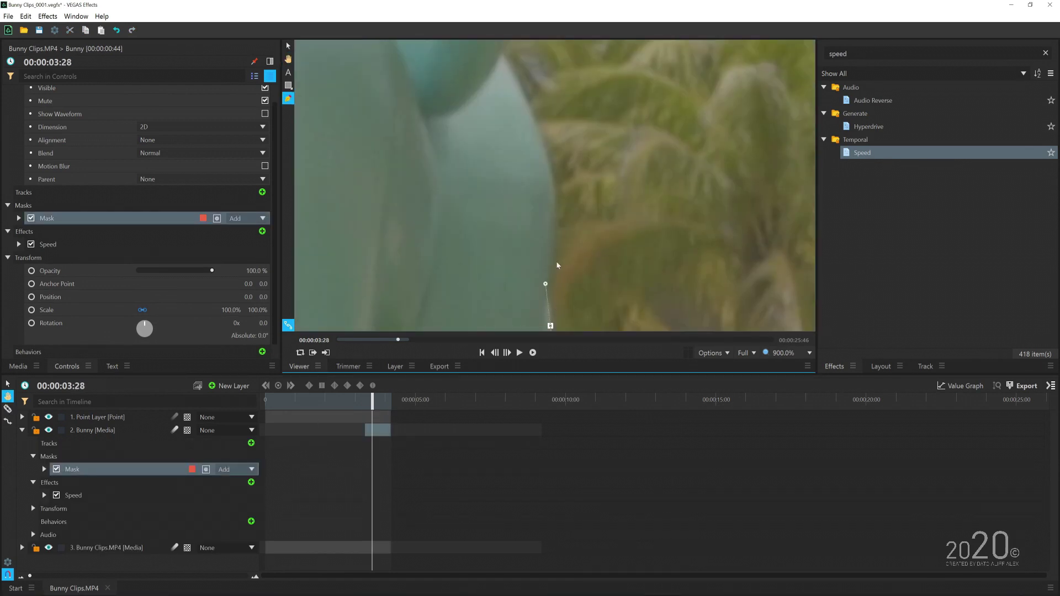
Continue the mask up the statue's right-hand outline, around the raised hand and popsicle to the base of the ear
{"action": "left_click_drag", "start_coordinate": [624, 126], "coordinate": [622, 62]}
{"action": "left_click", "coordinate": [601, 298]}
{"action": "left_click", "coordinate": [631, 225]}
{"action": "left_click", "coordinate": [591, 169]}
{"action": "left_click_drag", "start_coordinate": [537, 245], "coordinate": [541, 255]}
{"action": "left_click", "coordinate": [513, 300]}
{"action": "left_click", "coordinate": [449, 227]}
{"action": "left_click", "coordinate": [525, 213]}
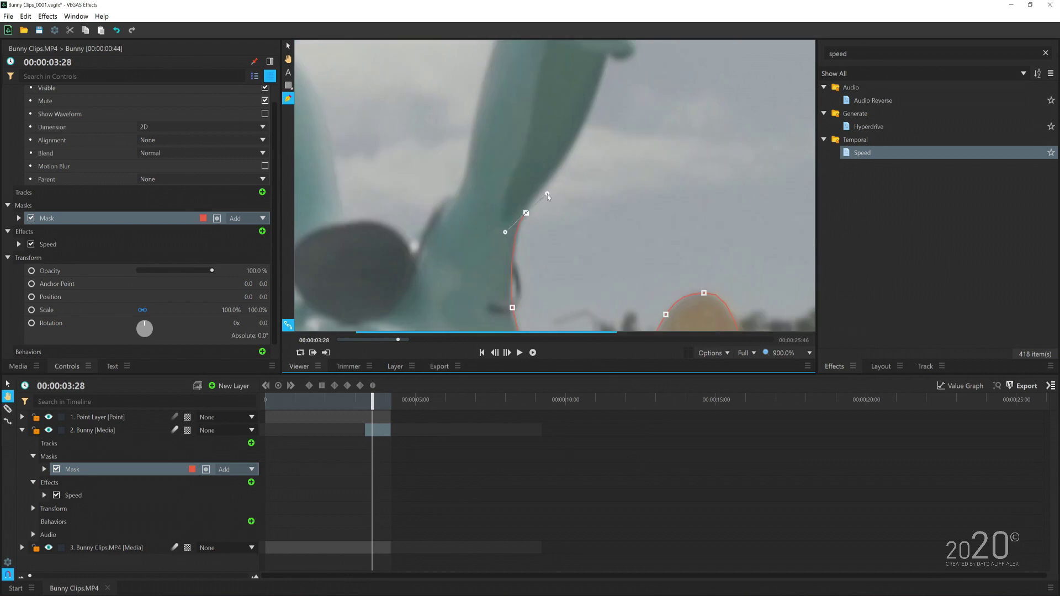
Trace the mask around both of the bunny's ears
{"action": "left_click", "coordinate": [584, 198]}
{"action": "left_click", "coordinate": [587, 158]}
{"action": "left_click", "coordinate": [545, 204]}
{"action": "left_click", "coordinate": [496, 183]}
{"action": "left_click", "coordinate": [463, 179]}
{"action": "left_click_drag", "start_coordinate": [463, 179], "coordinate": [552, 279]}
{"action": "left_click", "coordinate": [424, 123]}
{"action": "left_click", "coordinate": [423, 279]}
Trace the mask along the sunglasses, face and left-hand side of the body, and close it at the foot
{"action": "scroll", "coordinate": [582, 105], "scroll_direction": "up", "scroll_amount": 3}
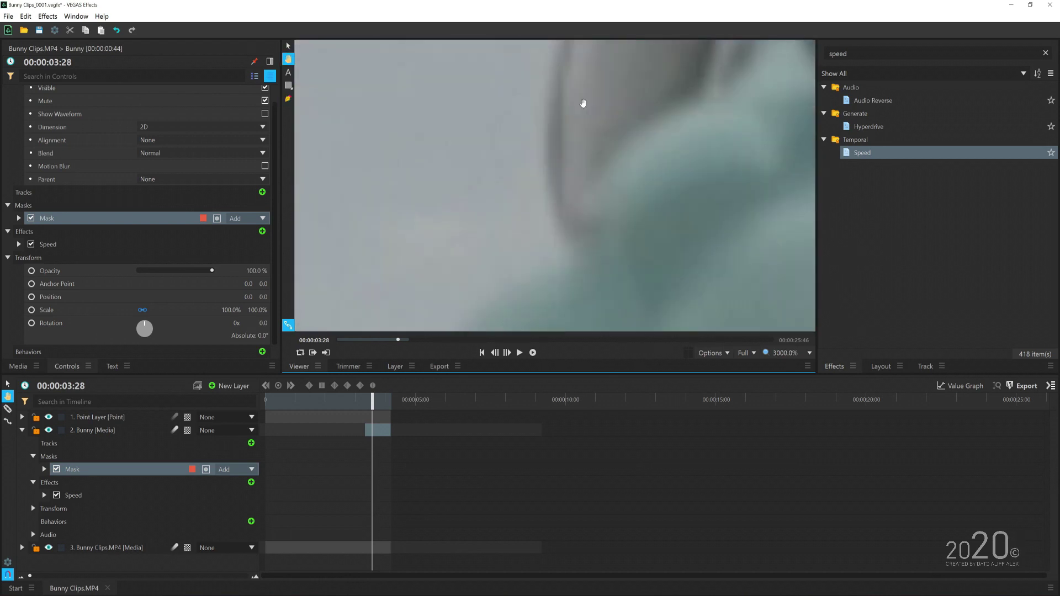
{"action": "left_click", "coordinate": [561, 139]}
{"action": "left_click_drag", "start_coordinate": [532, 217], "coordinate": [519, 229]}
{"action": "key", "text": "h"}
{"action": "left_click_drag", "start_coordinate": [503, 272], "coordinate": [671, 134]}
{"action": "scroll", "coordinate": [671, 135], "scroll_direction": "down", "scroll_amount": 2}
{"action": "left_click_drag", "start_coordinate": [428, 165], "coordinate": [383, 187]}
{"action": "left_click_drag", "start_coordinate": [497, 276], "coordinate": [497, 110]}
{"action": "left_click_drag", "start_coordinate": [448, 191], "coordinate": [452, 240]}
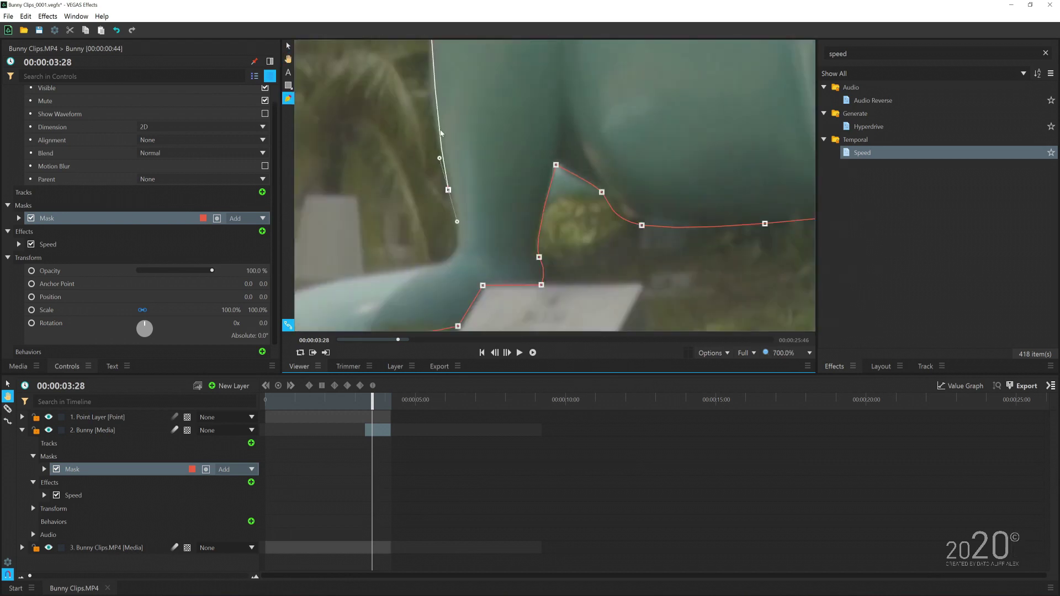
{"action": "key", "text": "h"}
{"action": "left_click_drag", "start_coordinate": [350, 303], "coordinate": [518, 206]}
{"action": "scroll", "coordinate": [518, 206], "scroll_direction": "down", "scroll_amount": 3}
{"action": "left_click", "coordinate": [446, 267]}
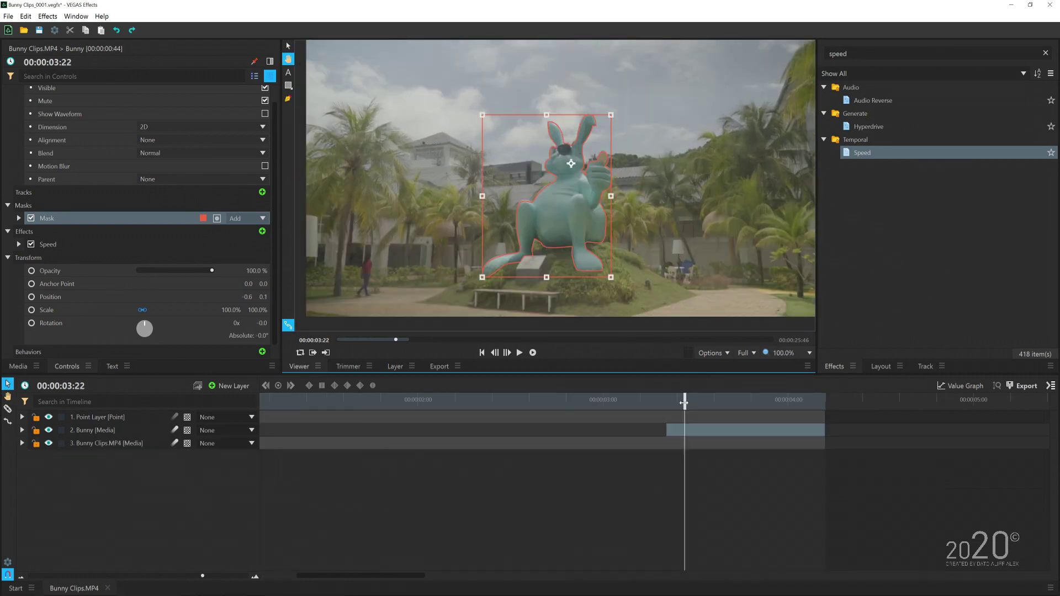
Scrub the masked Bunny layer between 3:18 and 3:34 and examine the Point Layer's motion path
{"action": "left_click_drag", "start_coordinate": [683, 403], "coordinate": [729, 415]}
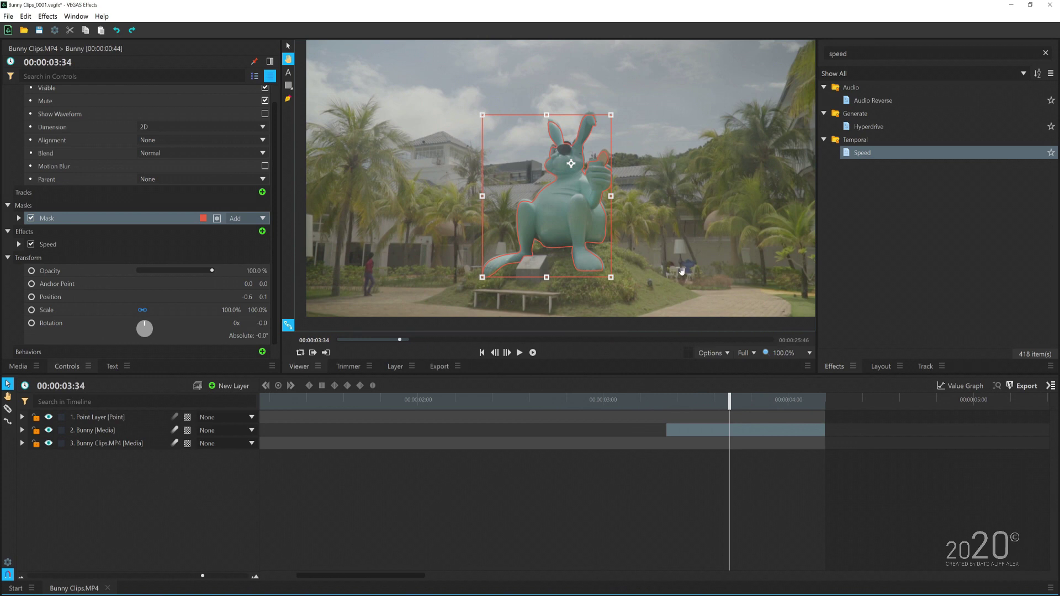
{"action": "left_click_drag", "start_coordinate": [689, 261], "coordinate": [674, 312]}
{"action": "left_click_drag", "start_coordinate": [720, 396], "coordinate": [670, 417]}
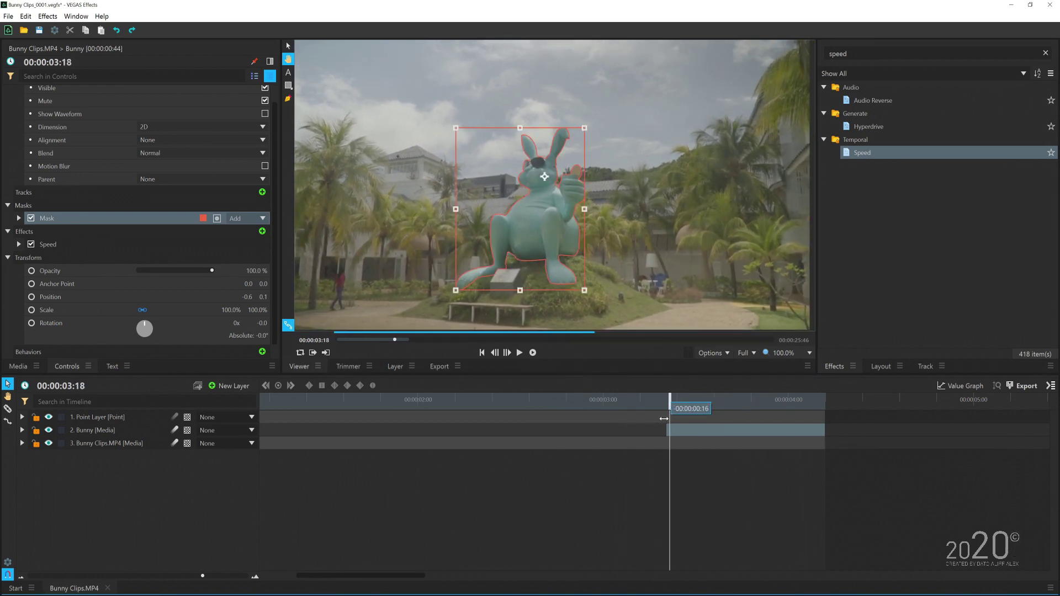
{"action": "left_click", "coordinate": [122, 434]}
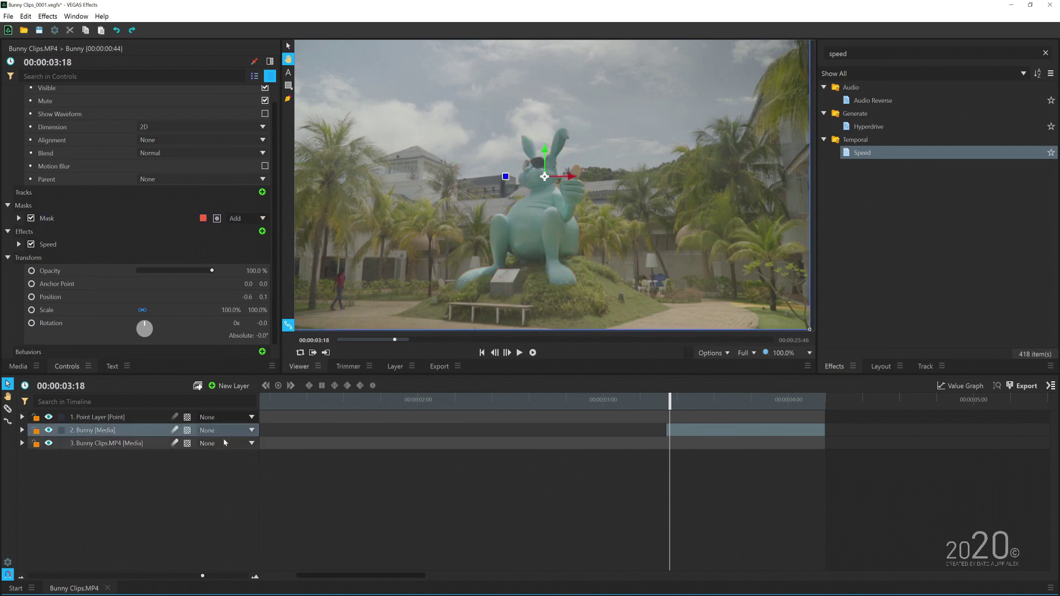
{"action": "left_click", "coordinate": [136, 416]}
{"action": "scroll", "coordinate": [620, 241], "scroll_direction": "down", "scroll_amount": 1}
{"action": "scroll", "coordinate": [620, 232], "scroll_direction": "down", "scroll_amount": 1}
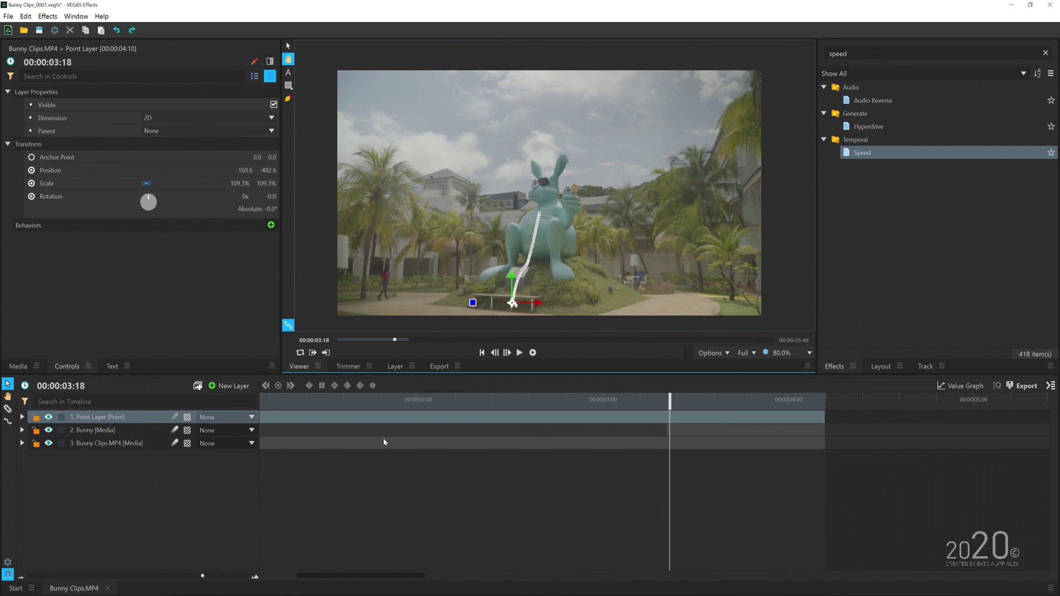
{"action": "scroll", "coordinate": [361, 571], "scroll_direction": "left", "scroll_amount": 3}
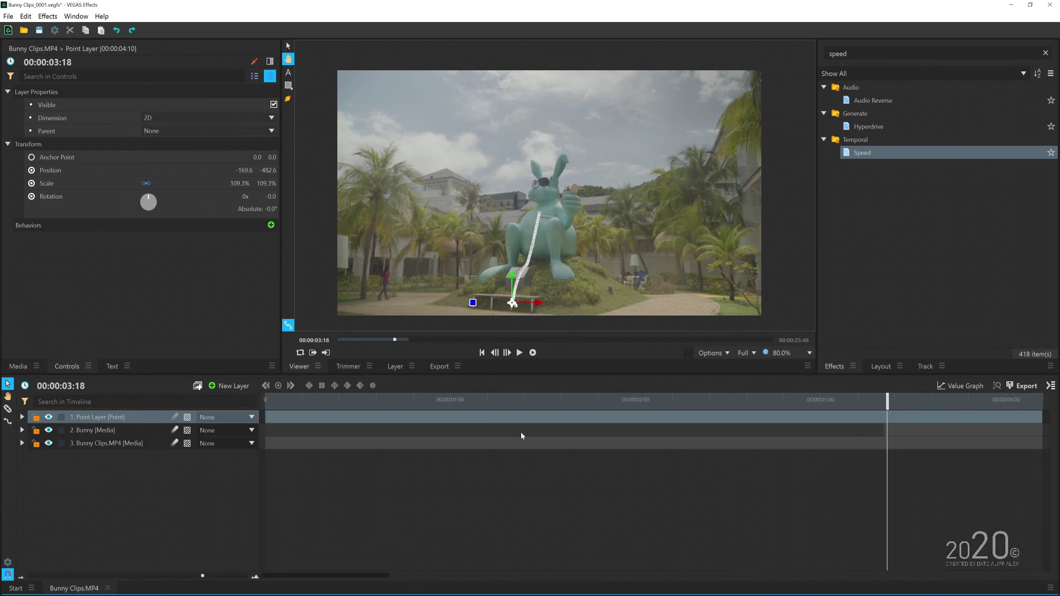
{"action": "scroll", "coordinate": [531, 428], "scroll_direction": "down", "scroll_amount": 3}
{"action": "scroll", "coordinate": [534, 431], "scroll_direction": "up", "scroll_amount": 1}
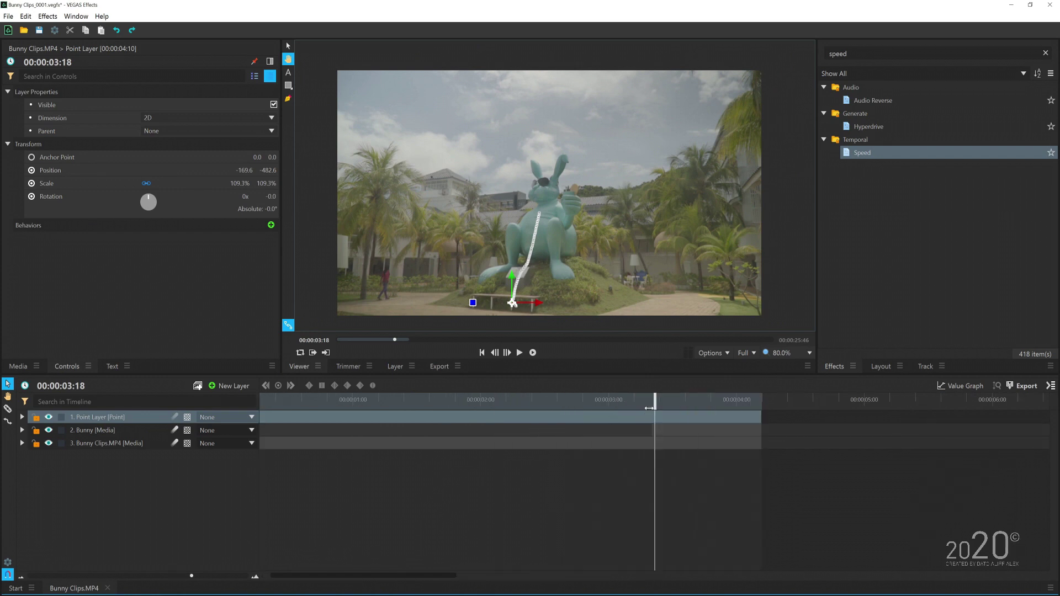
Trim the start of the Bunny layer to 3:17 and check the masked statue in the preview
{"action": "mouse_move", "coordinate": [649, 408]}
{"action": "left_mouse_down"}
{"action": "mouse_move", "coordinate": [634, 408]}
{"action": "mouse_move", "coordinate": [669, 408]}
{"action": "mouse_move", "coordinate": [549, 409]}
{"action": "mouse_move", "coordinate": [620, 413]}
{"action": "mouse_move", "coordinate": [650, 399]}
{"action": "left_mouse_up"}
{"action": "left_click", "coordinate": [671, 430]}
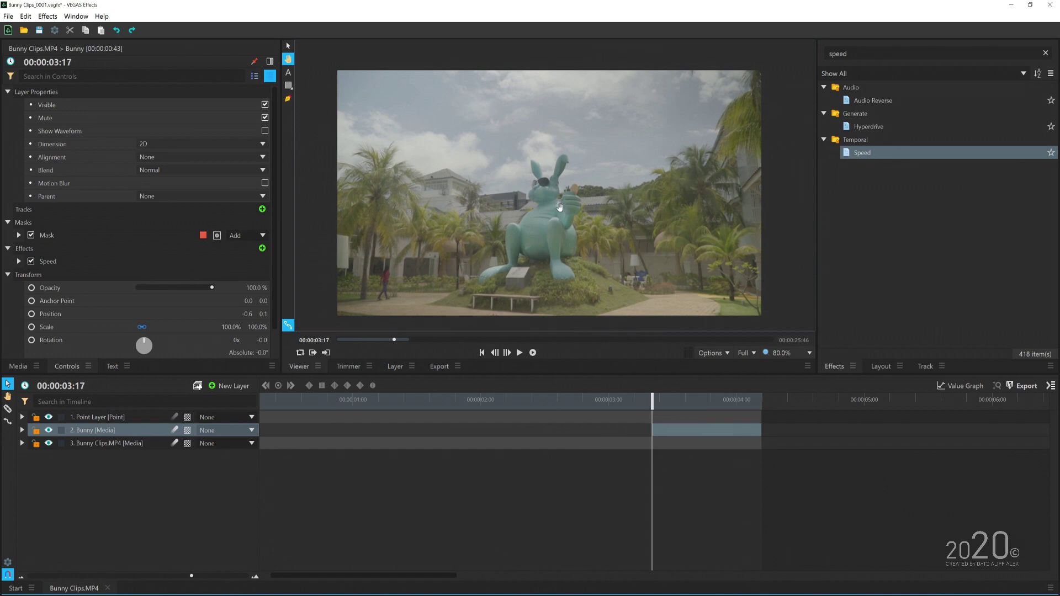
{"action": "scroll", "coordinate": [560, 207], "scroll_direction": "up", "scroll_amount": 3}
{"action": "left_click_drag", "start_coordinate": [559, 240], "coordinate": [584, 238]}
{"action": "scroll", "coordinate": [582, 248], "scroll_direction": "down", "scroll_amount": 2}
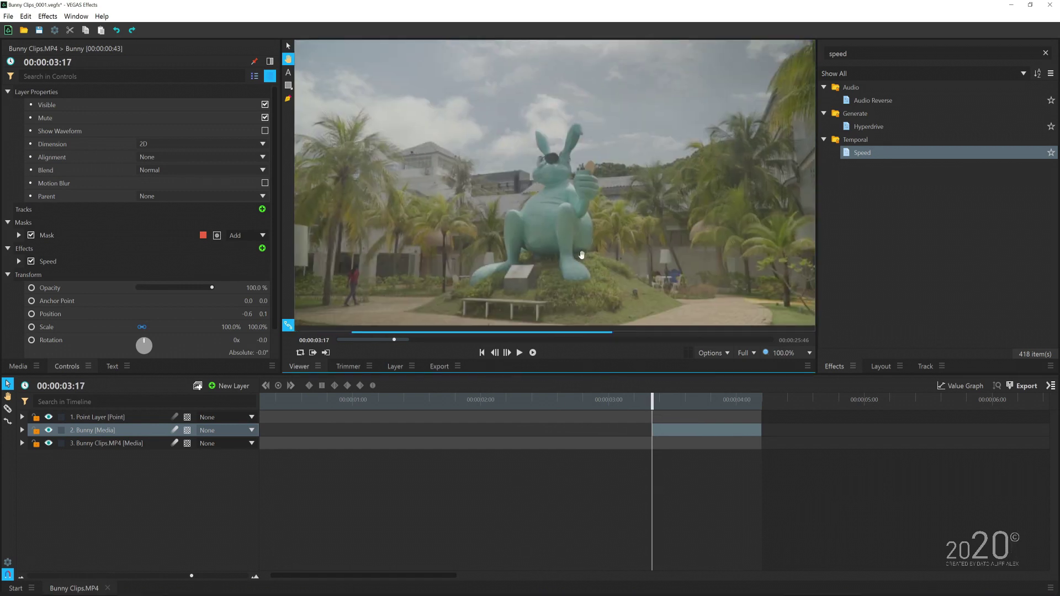
Move the Bunny layer's clip back to start at about 1:31 and extend its end to match the other layers
{"action": "scroll", "coordinate": [581, 255], "scroll_direction": "up", "scroll_amount": 1}
{"action": "mouse_move", "coordinate": [645, 399]}
{"action": "left_mouse_down"}
{"action": "mouse_move", "coordinate": [655, 400]}
{"action": "mouse_move", "coordinate": [634, 401]}
{"action": "mouse_move", "coordinate": [664, 403]}
{"action": "mouse_move", "coordinate": [644, 404]}
{"action": "left_mouse_up"}
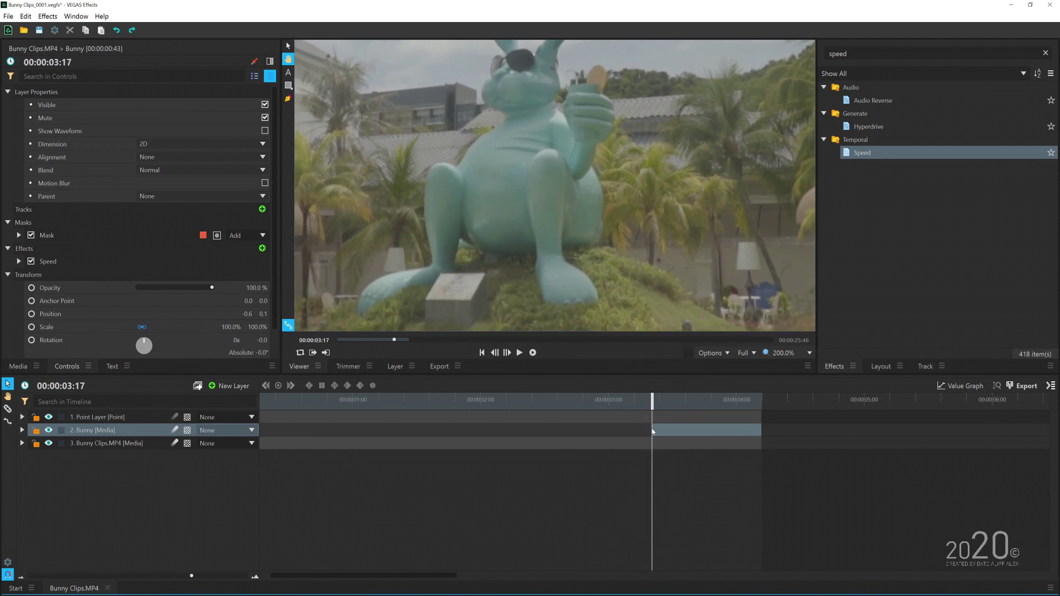
{"action": "scroll", "coordinate": [620, 206], "scroll_direction": "down", "scroll_amount": 3}
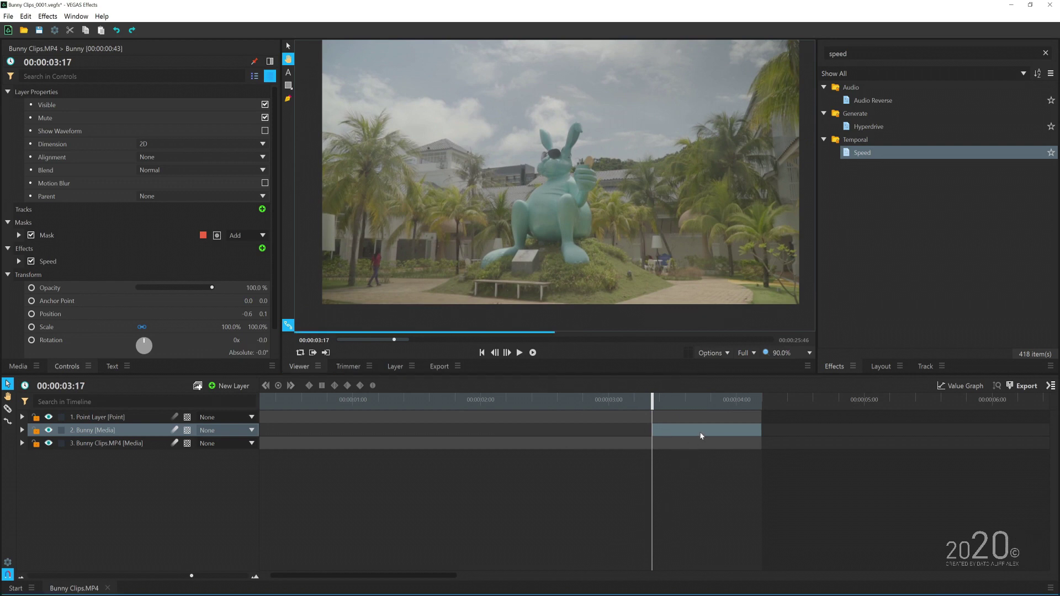
{"action": "left_click_drag", "start_coordinate": [696, 432], "coordinate": [590, 431]}
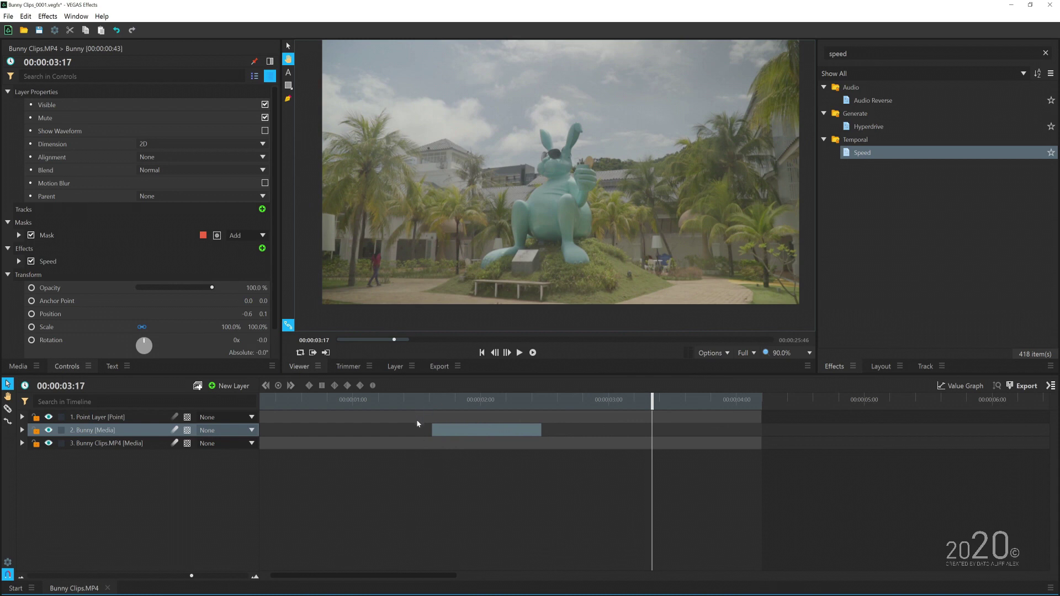
{"action": "left_click_drag", "start_coordinate": [544, 433], "coordinate": [761, 437]}
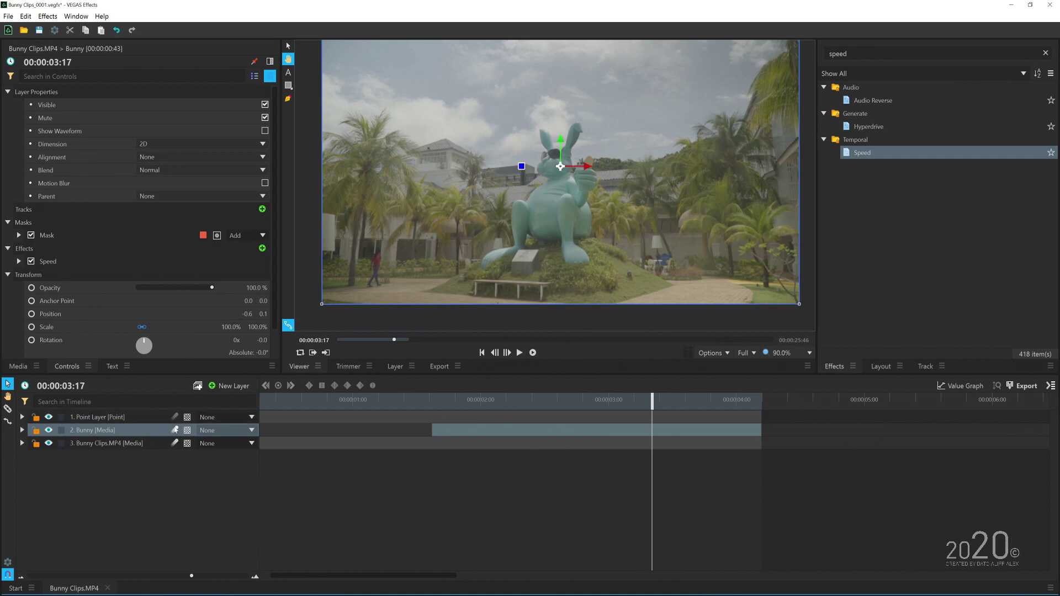
Parent the Bunny layer to the Point Layer and check the statue's alignment at 1:37
{"action": "left_click", "coordinate": [211, 434]}
{"action": "left_click", "coordinate": [252, 464]}
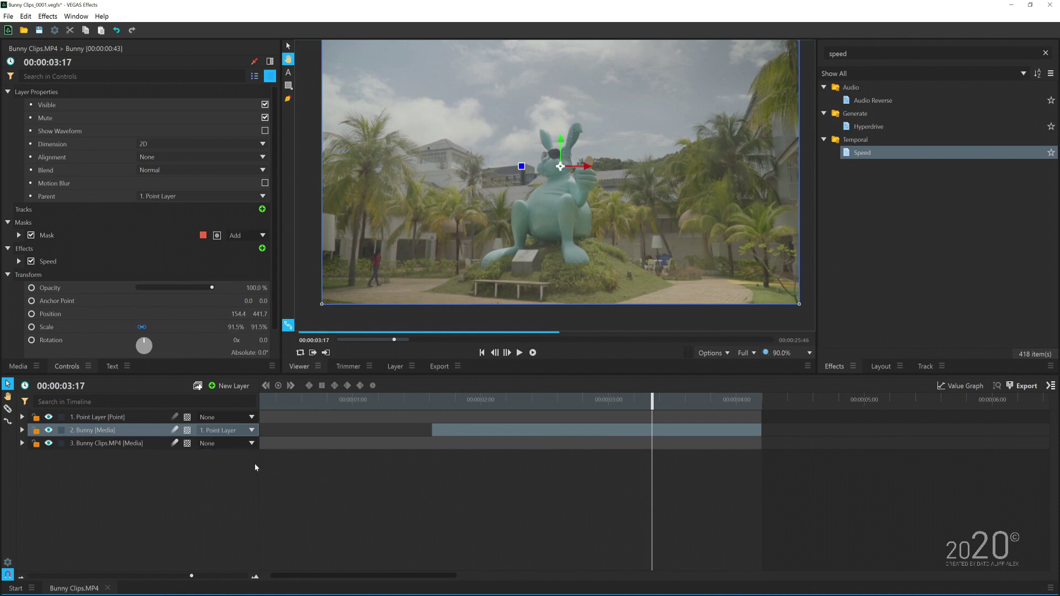
{"action": "left_click_drag", "start_coordinate": [663, 394], "coordinate": [434, 440]}
{"action": "scroll", "coordinate": [528, 198], "scroll_direction": "up", "scroll_amount": 5}
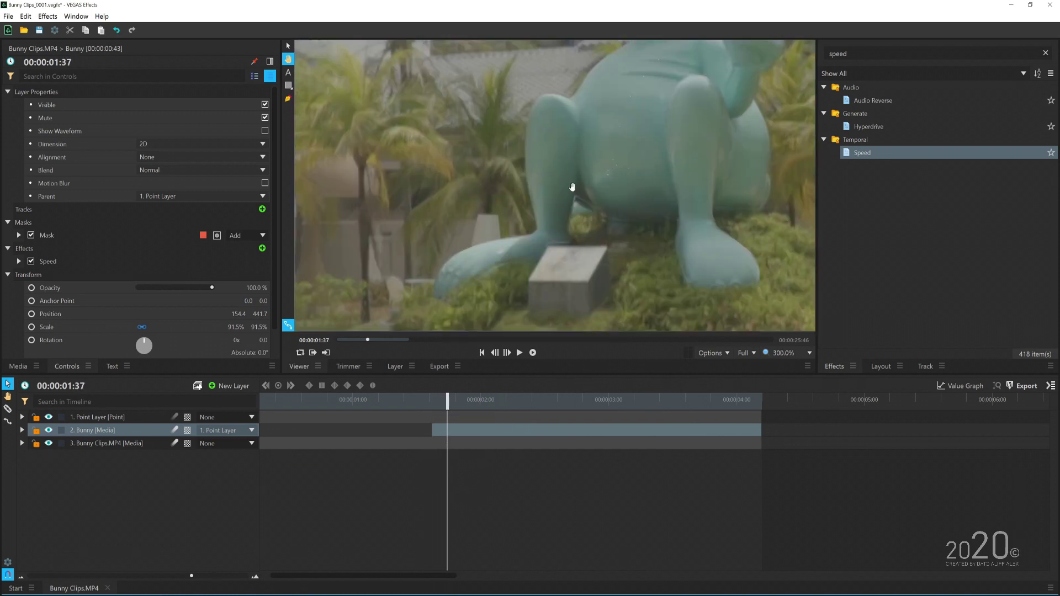
{"action": "scroll", "coordinate": [528, 198], "scroll_direction": "up", "scroll_amount": 2}
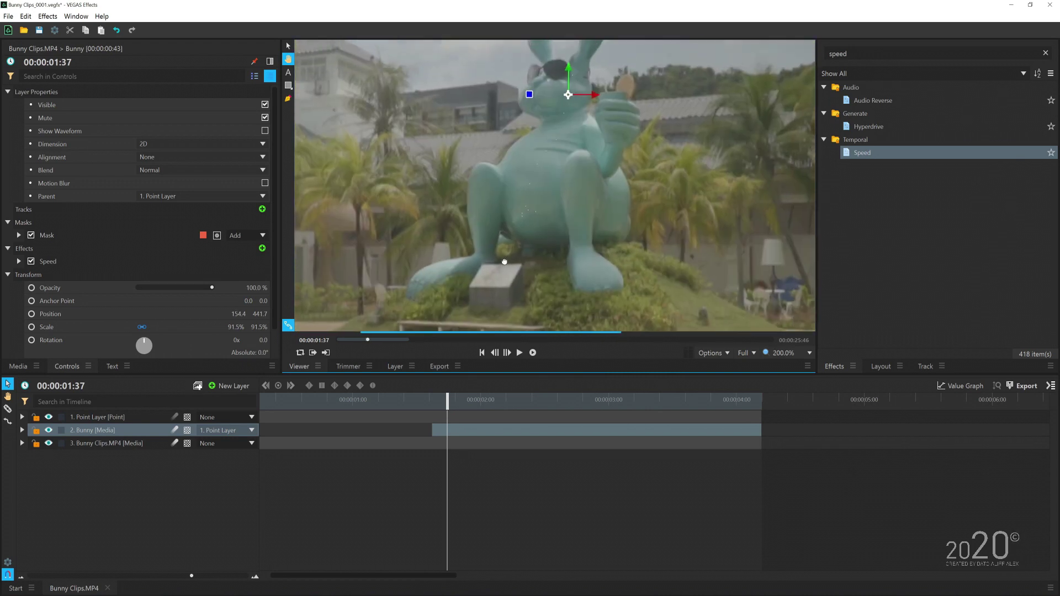
{"action": "left_click_drag", "start_coordinate": [520, 248], "coordinate": [560, 227]}
{"action": "left_click_drag", "start_coordinate": [445, 393], "coordinate": [445, 397]}
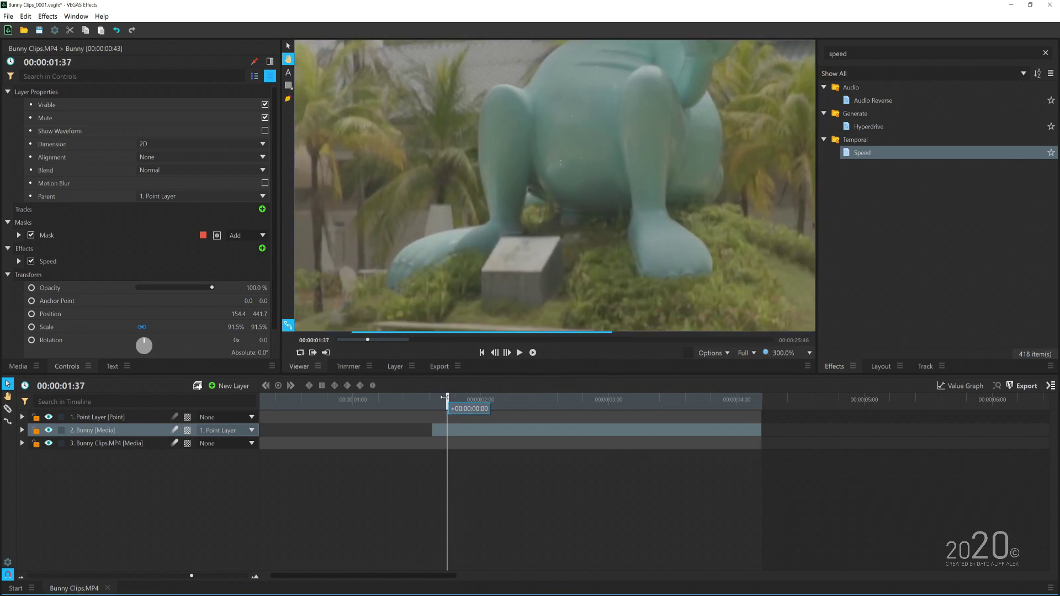
Expand the Bunny layer's Transform properties and lower its opacity to 0%
{"action": "left_click", "coordinate": [22, 430]}
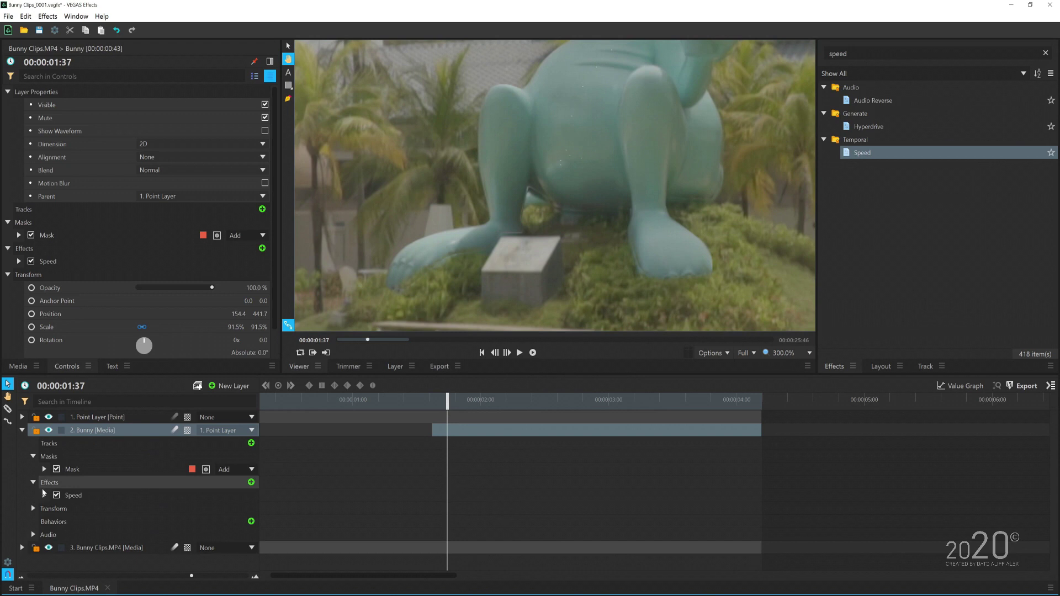
{"action": "left_click", "coordinate": [34, 508]}
{"action": "scroll", "coordinate": [36, 507], "scroll_direction": "down", "scroll_amount": 3}
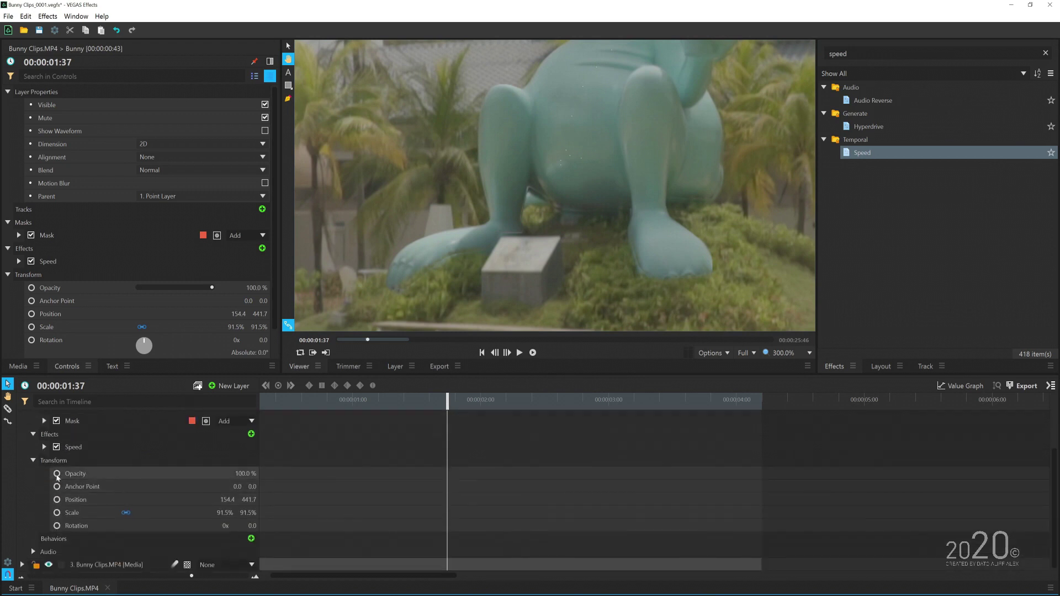
{"action": "scroll", "coordinate": [296, 473], "scroll_direction": "up", "scroll_amount": 3}
{"action": "left_click_drag", "start_coordinate": [447, 398], "coordinate": [428, 403]}
{"action": "left_click_drag", "start_coordinate": [258, 518], "coordinate": [255, 520]}
{"action": "left_click_drag", "start_coordinate": [430, 406], "coordinate": [476, 410]}
{"action": "left_click_drag", "start_coordinate": [244, 521], "coordinate": [221, 520]}
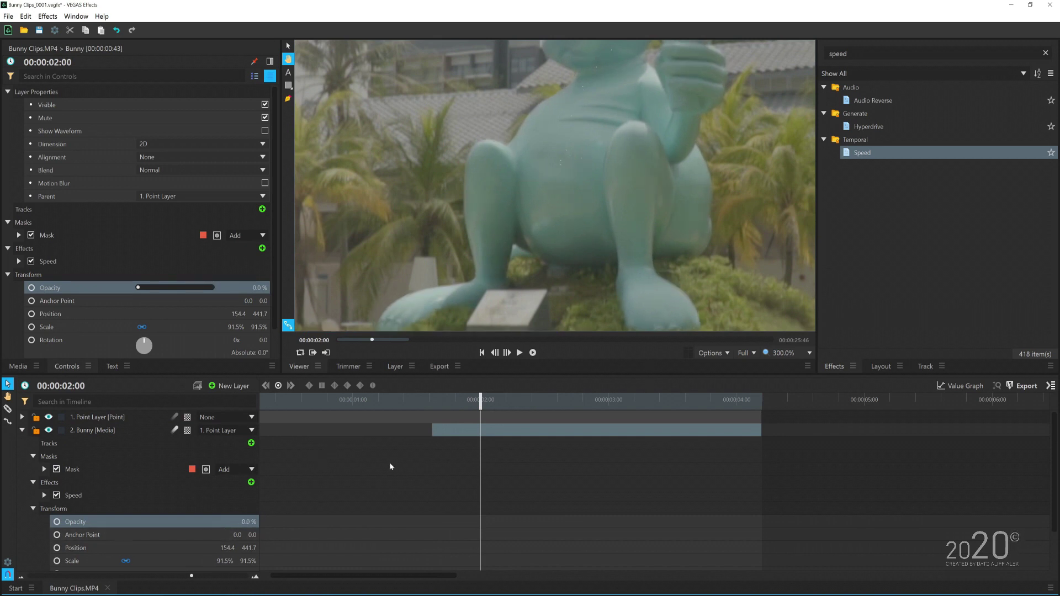
Keyframe the Bunny layer's opacity from 0% at 1:31 to 100% at about 2:09
{"action": "left_click_drag", "start_coordinate": [489, 399], "coordinate": [439, 400]}
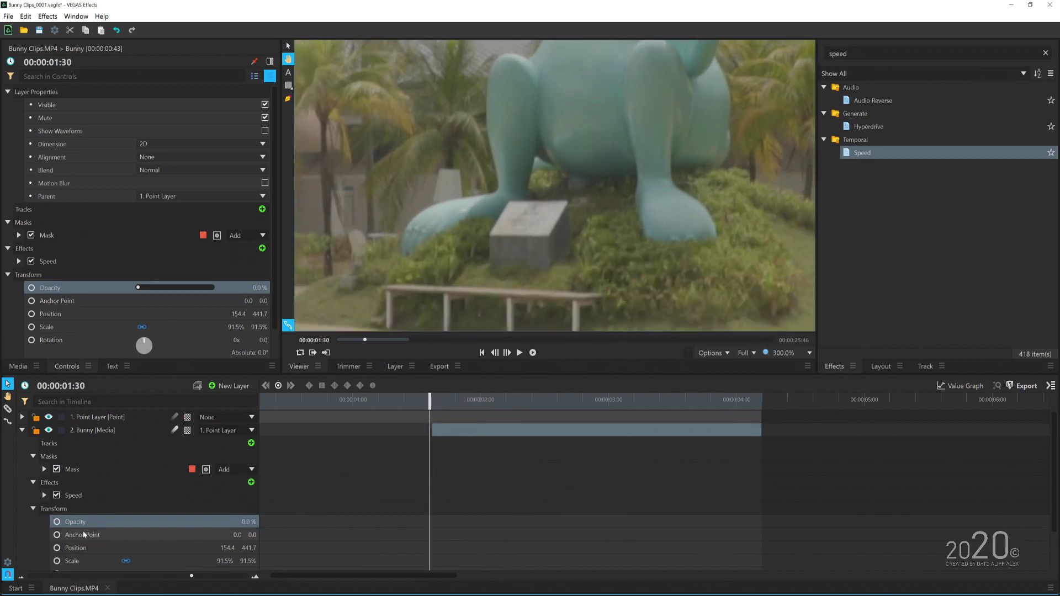
{"action": "left_click", "coordinate": [57, 521]}
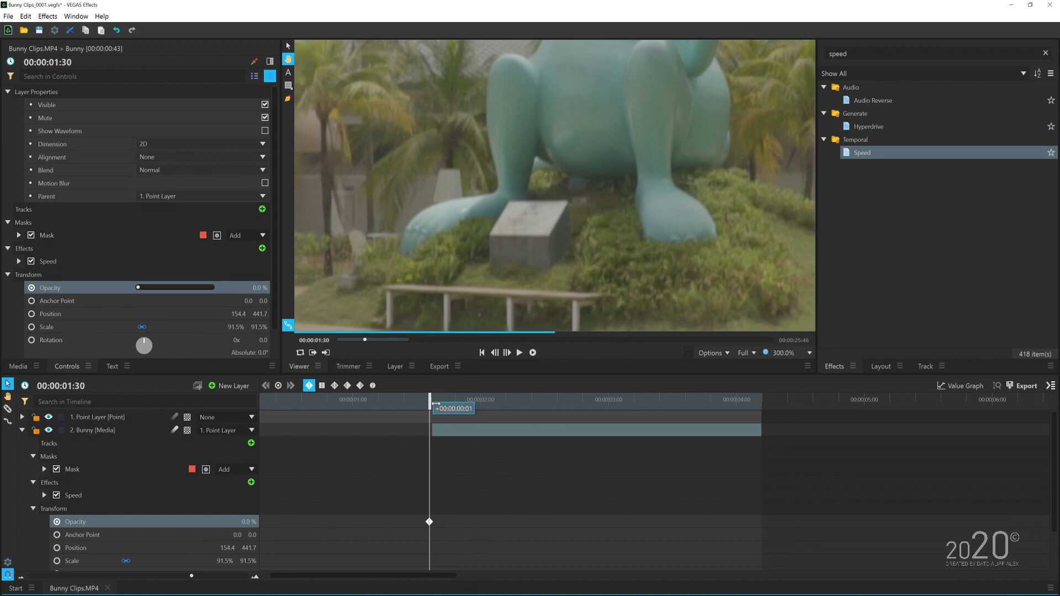
{"action": "left_click_drag", "start_coordinate": [435, 407], "coordinate": [438, 406]}
{"action": "left_click_drag", "start_coordinate": [430, 523], "coordinate": [432, 522]}
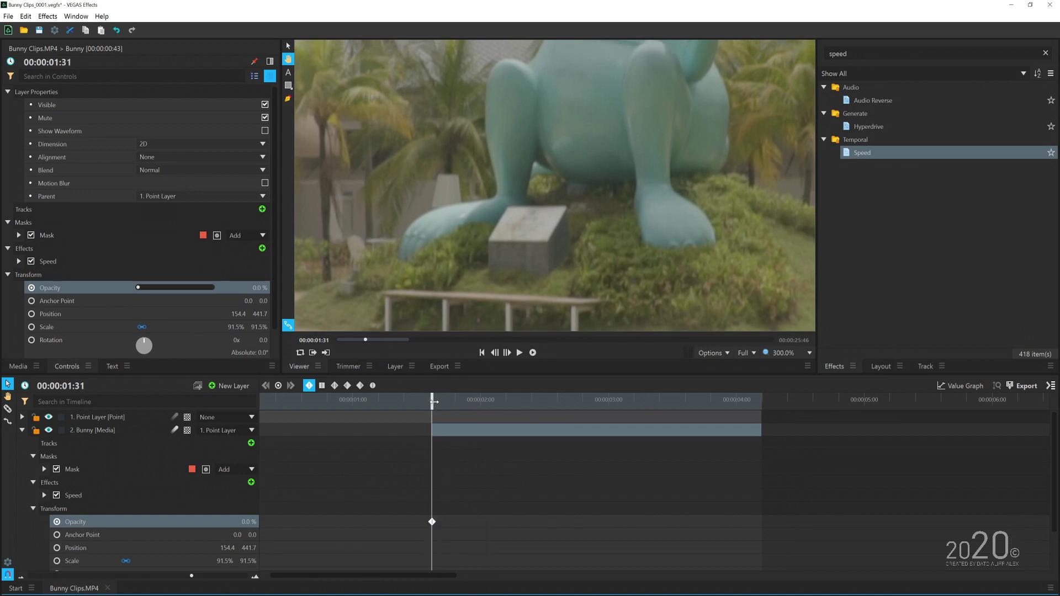
{"action": "mouse_move", "coordinate": [434, 402]}
{"action": "left_mouse_down"}
{"action": "mouse_move", "coordinate": [504, 402]}
{"action": "mouse_move", "coordinate": [428, 414]}
{"action": "left_mouse_up"}
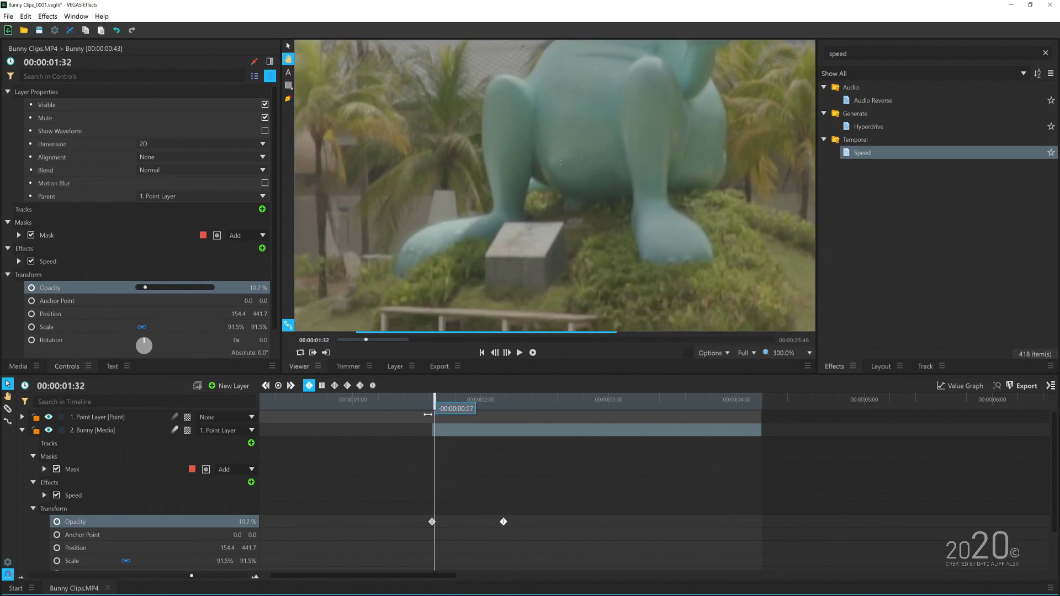
Play the Bunny layer's fade-in twice and examine the statue in the preview at 3:15
{"action": "key", "text": "space"}
{"action": "scroll", "coordinate": [614, 107], "scroll_direction": "down", "scroll_amount": 4}
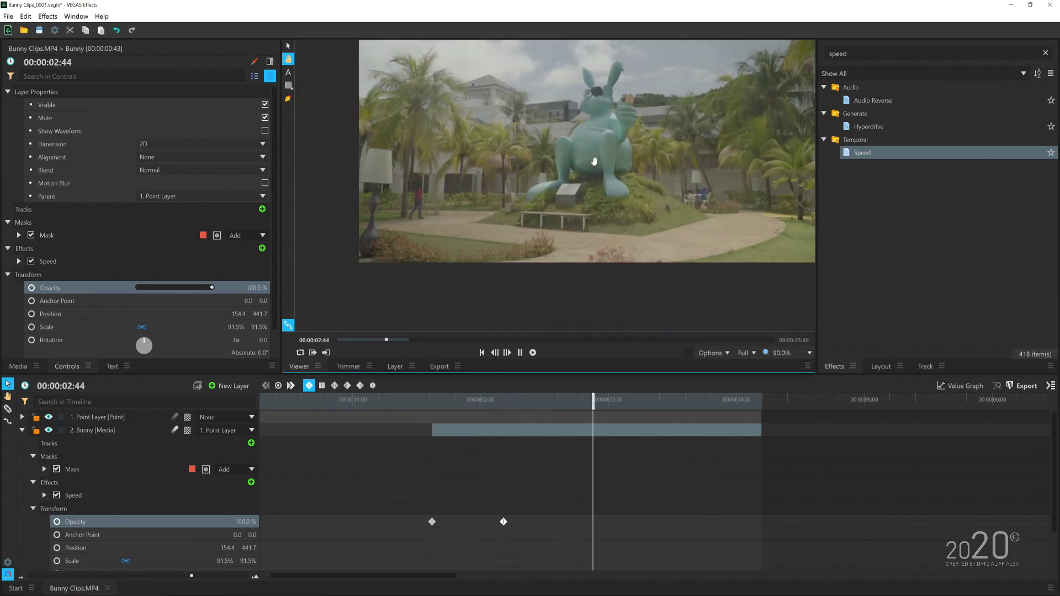
{"action": "key", "text": "space"}
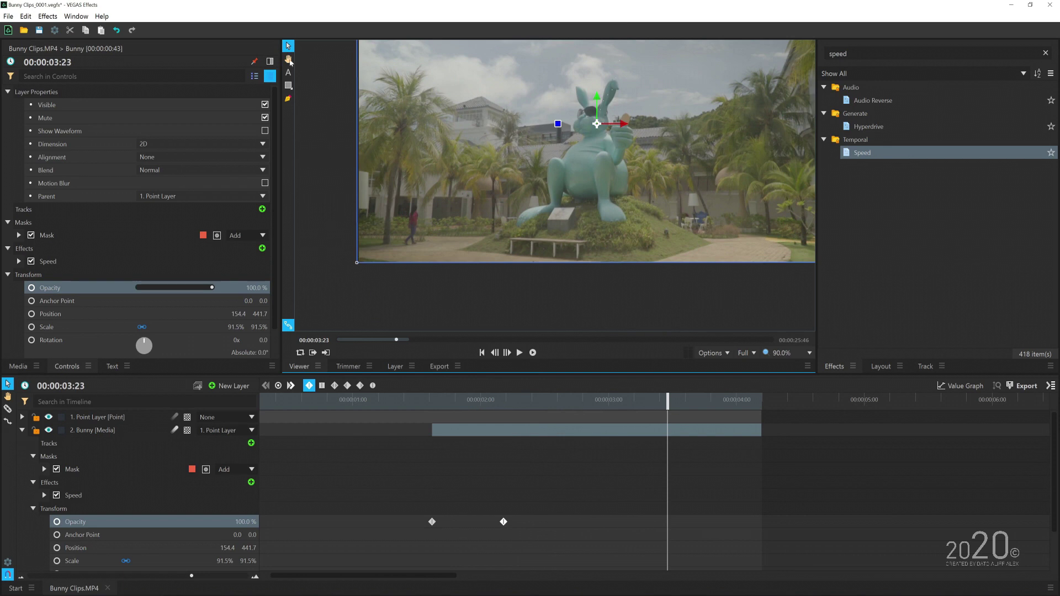
{"action": "left_click", "coordinate": [288, 60]}
{"action": "scroll", "coordinate": [591, 275], "scroll_direction": "up", "scroll_amount": 4}
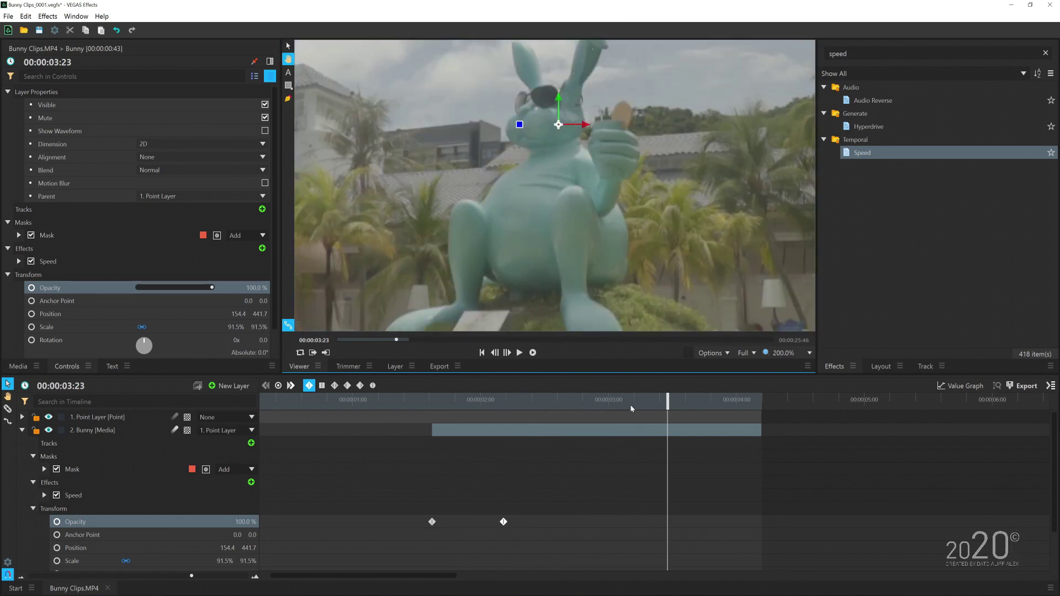
{"action": "left_click_drag", "start_coordinate": [632, 409], "coordinate": [435, 406]}
{"action": "key", "text": "space"}
{"action": "scroll", "coordinate": [591, 199], "scroll_direction": "down", "scroll_amount": 4}
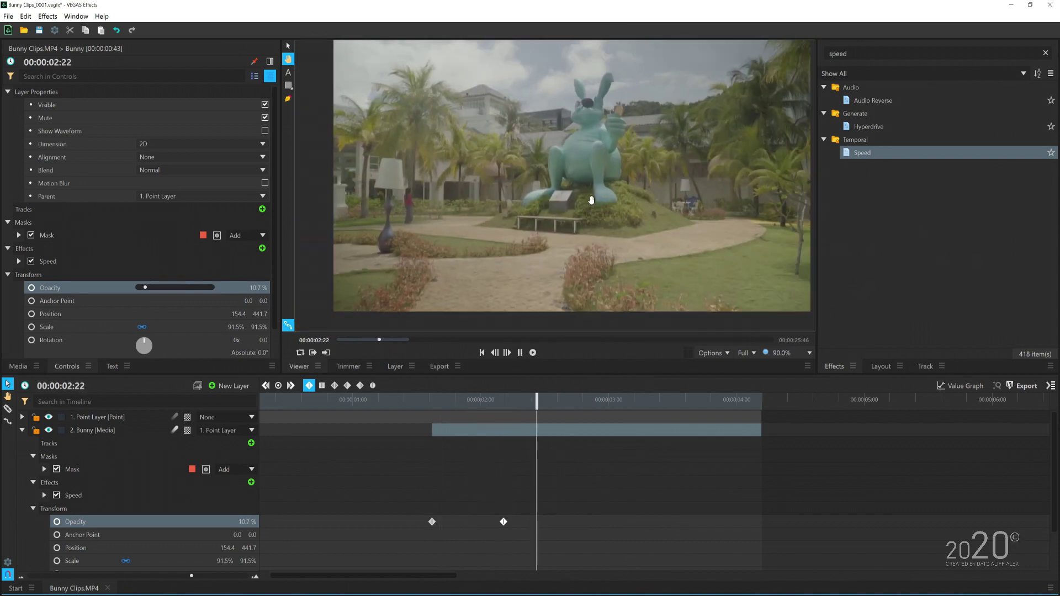
{"action": "left_click_drag", "start_coordinate": [500, 399], "coordinate": [663, 410]}
{"action": "left_click", "coordinate": [23, 430]}
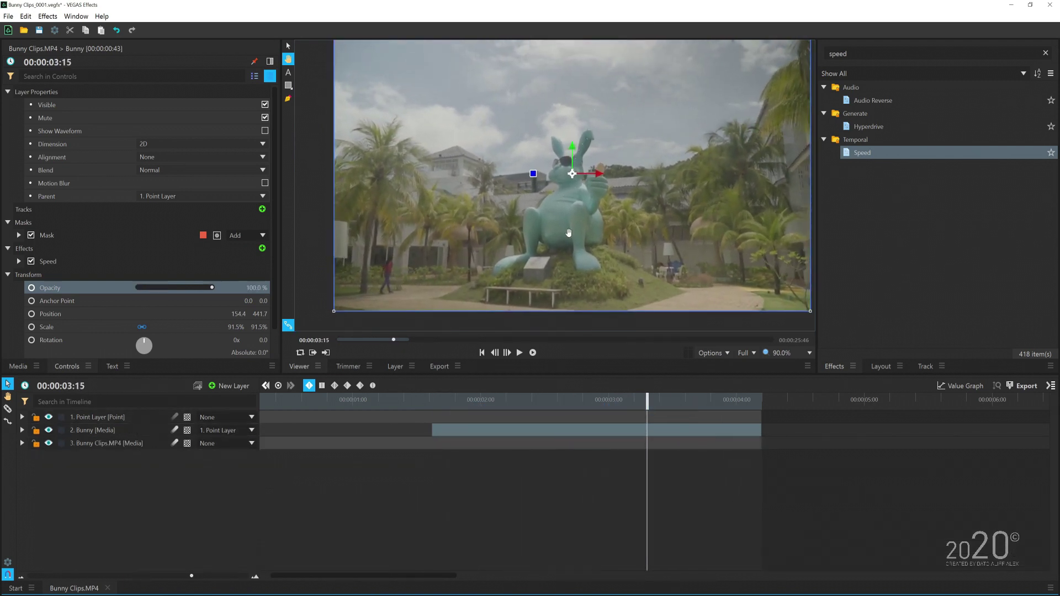
{"action": "scroll", "coordinate": [568, 233], "scroll_direction": "up", "scroll_amount": 1}
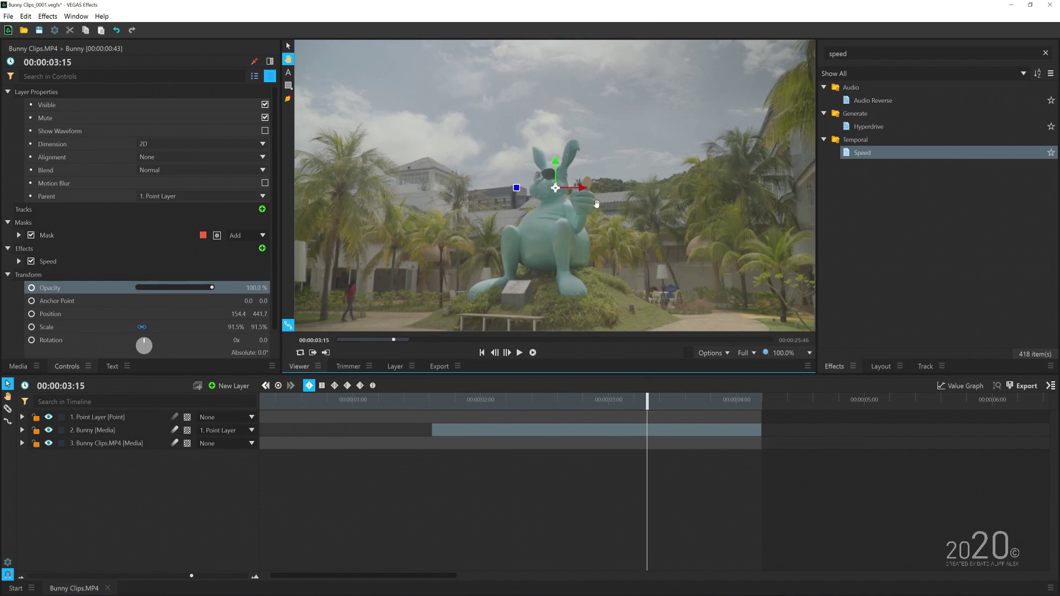
Search the effects for "pupp" and apply the Puppet effect to the Bunny layer
{"action": "double_click", "coordinate": [861, 53]}
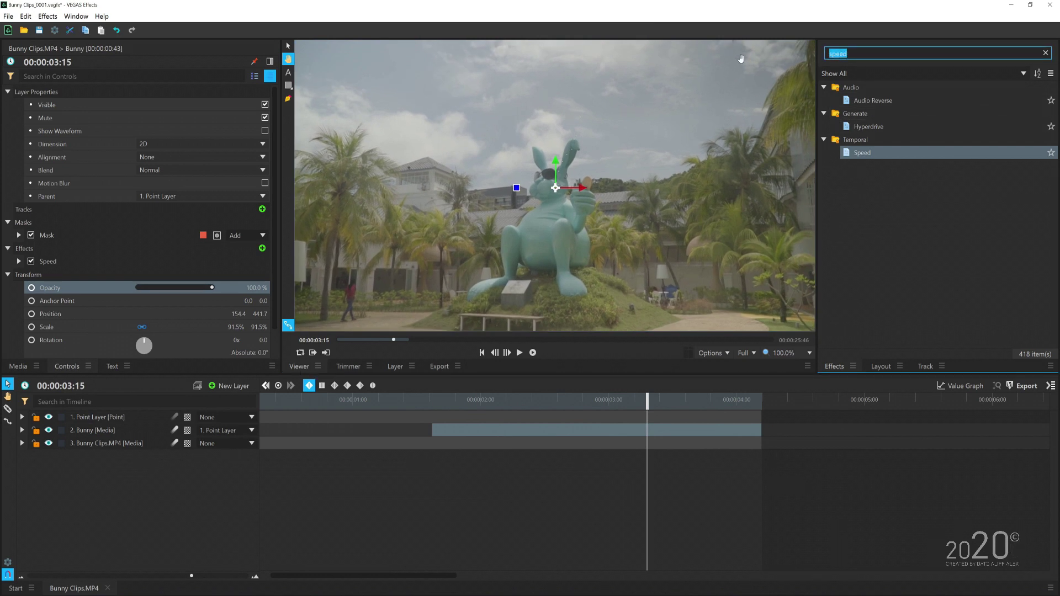
{"action": "type", "text": "pupp"}
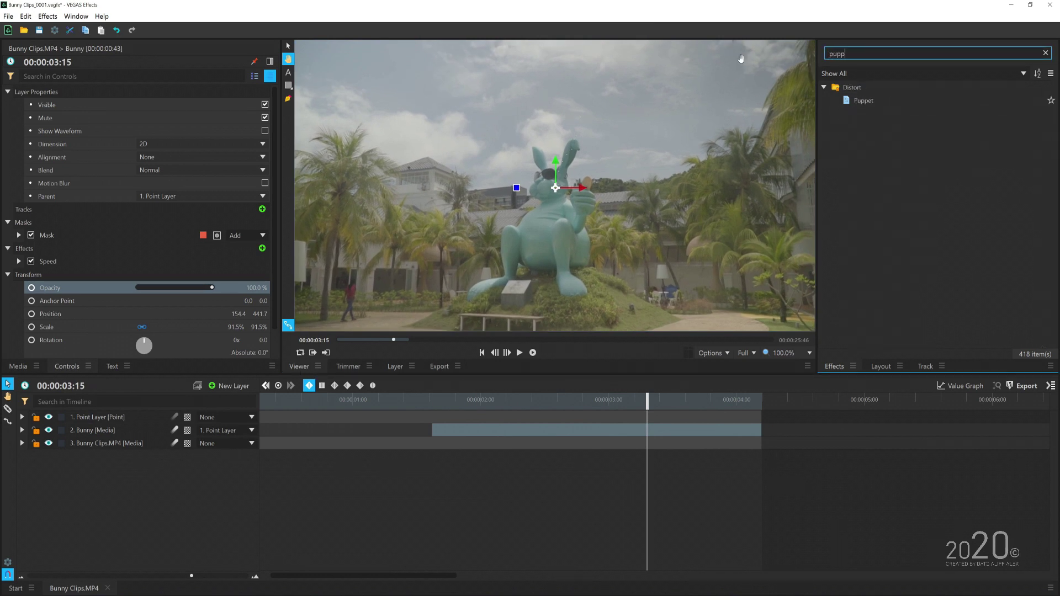
{"action": "left_click", "coordinate": [878, 102]}
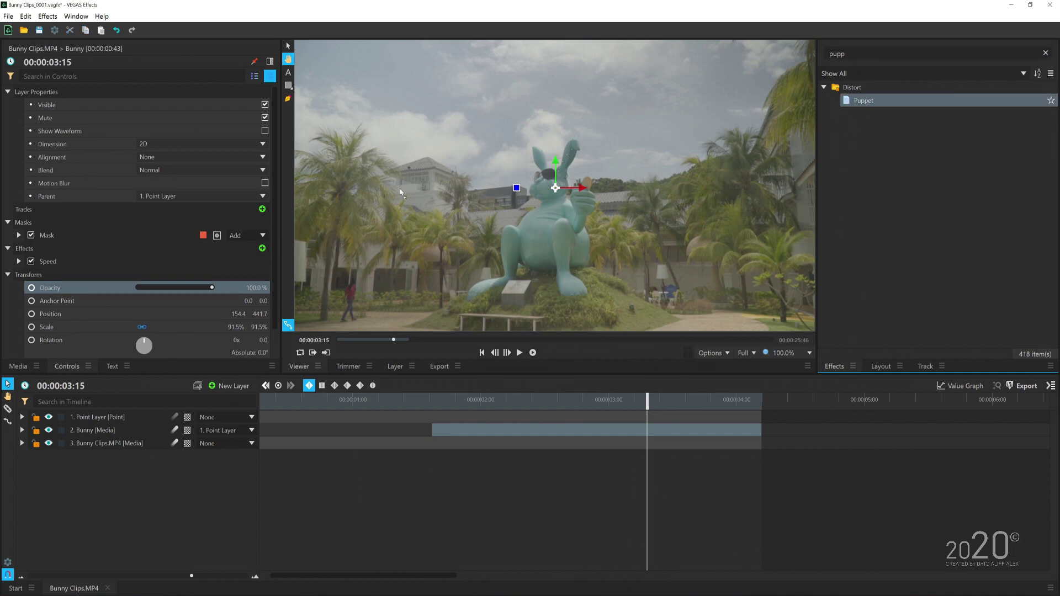
{"action": "left_click_drag", "start_coordinate": [402, 192], "coordinate": [128, 429]}
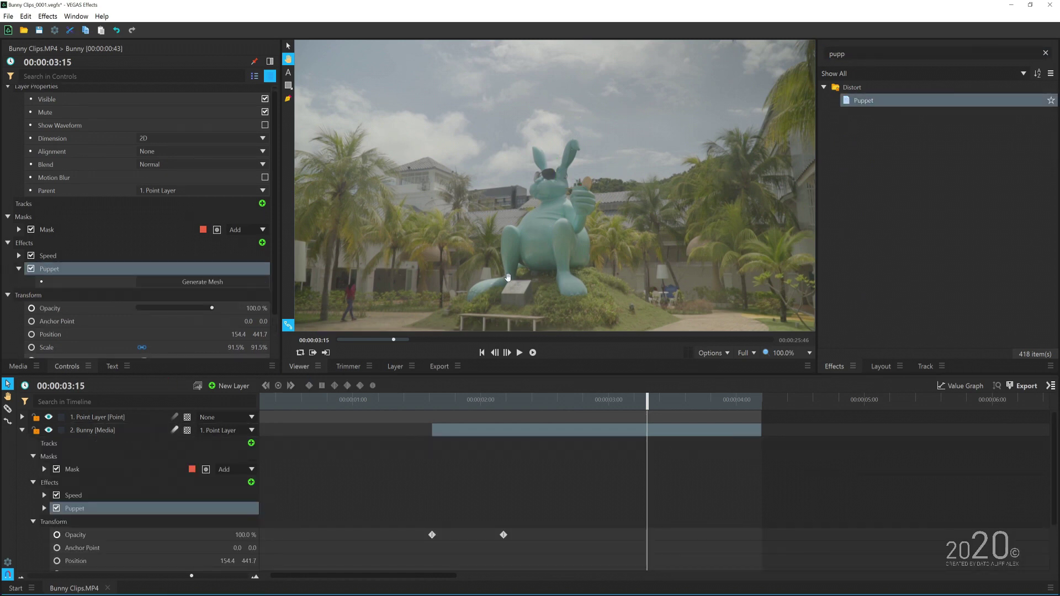
Collapse the Bunny layer's Transform and Layer Properties and generate the mesh for its Puppet effect
{"action": "left_click", "coordinate": [33, 521]}
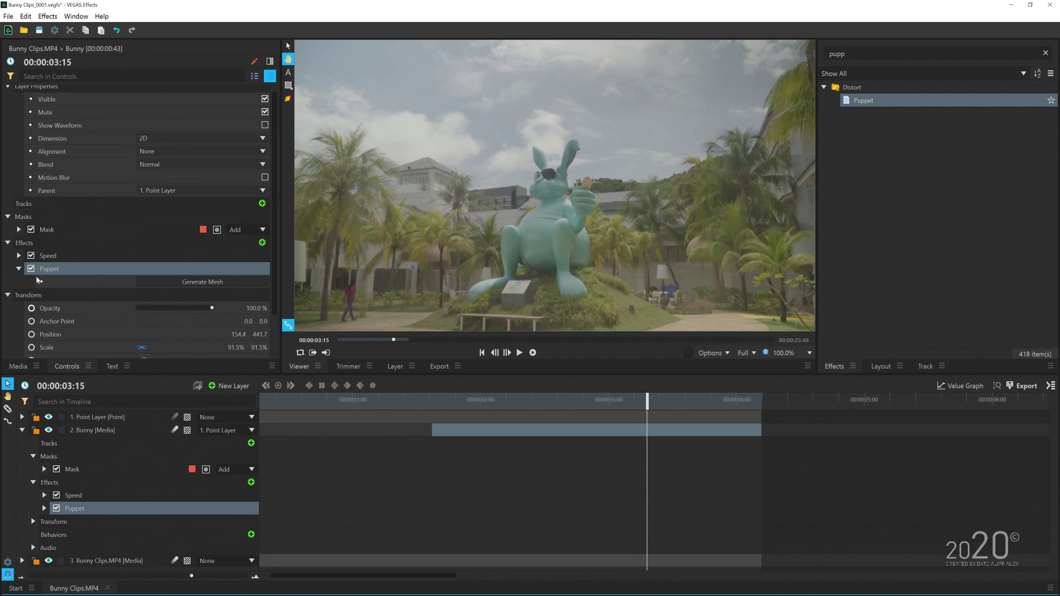
{"action": "left_click", "coordinate": [9, 295]}
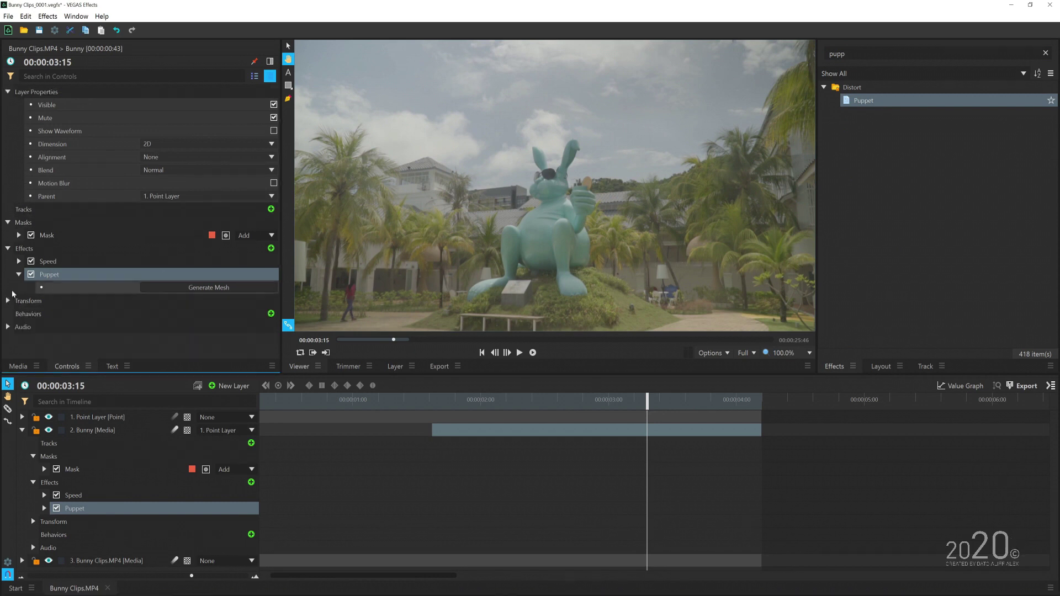
{"action": "left_click", "coordinate": [7, 92]}
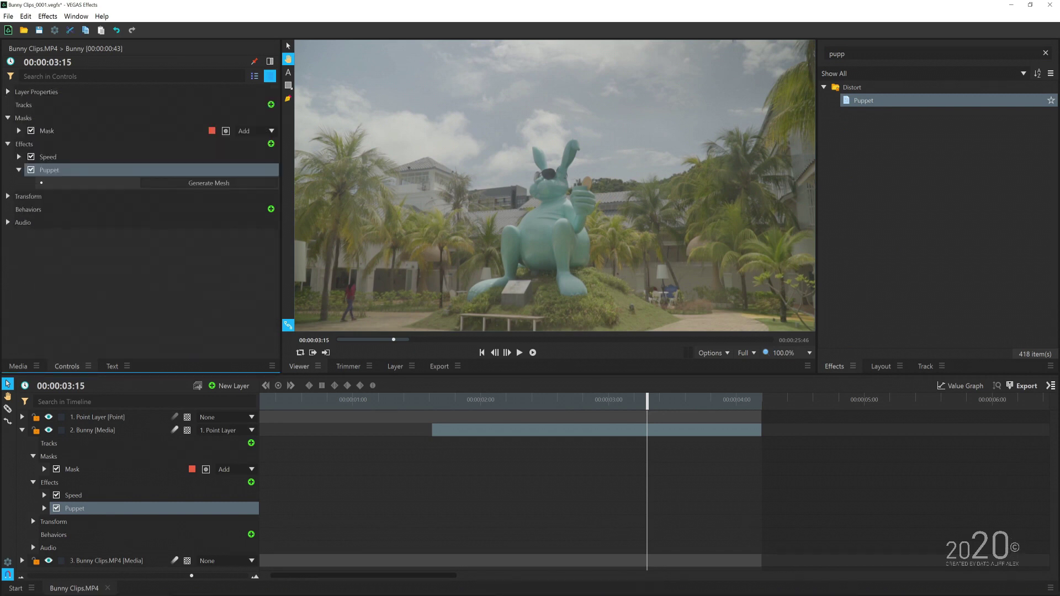
{"action": "left_click", "coordinate": [215, 183]}
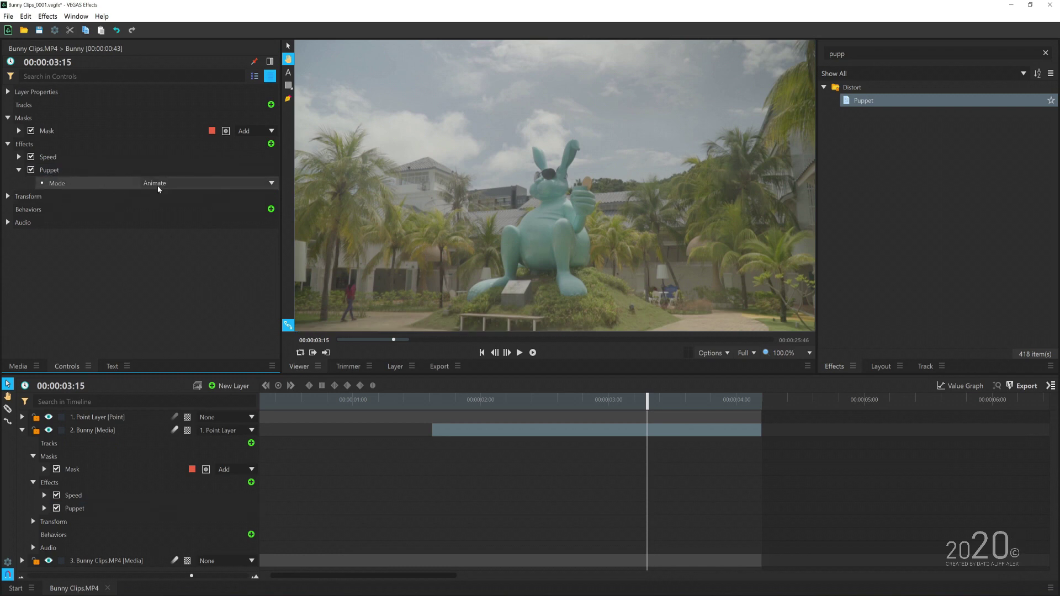
Inspect the Puppet effect's Edit mode options at 2:29, return it to Animate mode and examine the bunny in the preview
{"action": "left_click_drag", "start_coordinate": [592, 399], "coordinate": [555, 399]}
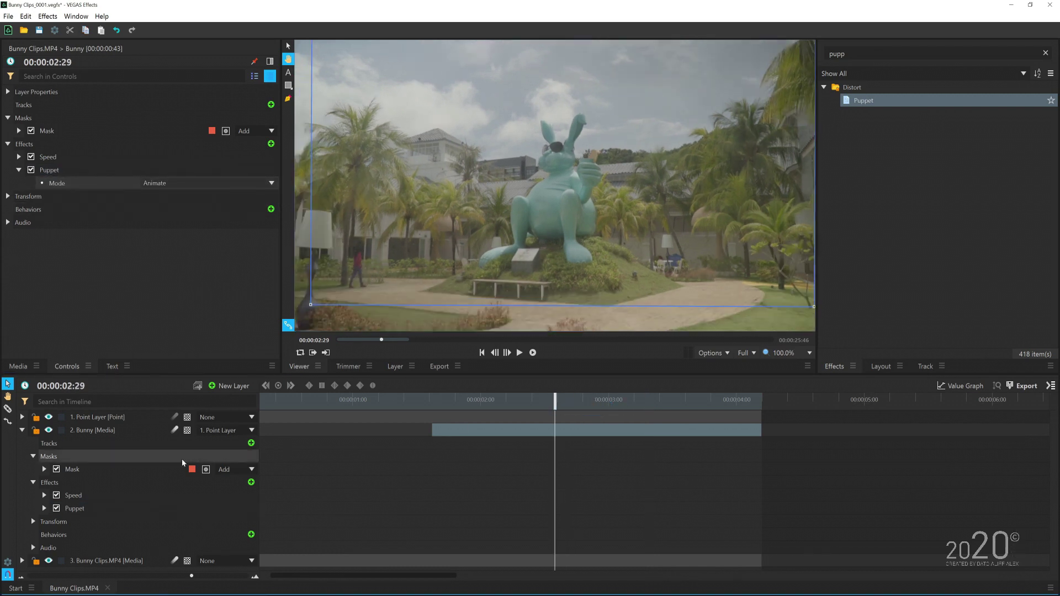
{"action": "left_click", "coordinate": [98, 507]}
{"action": "left_click", "coordinate": [169, 185]}
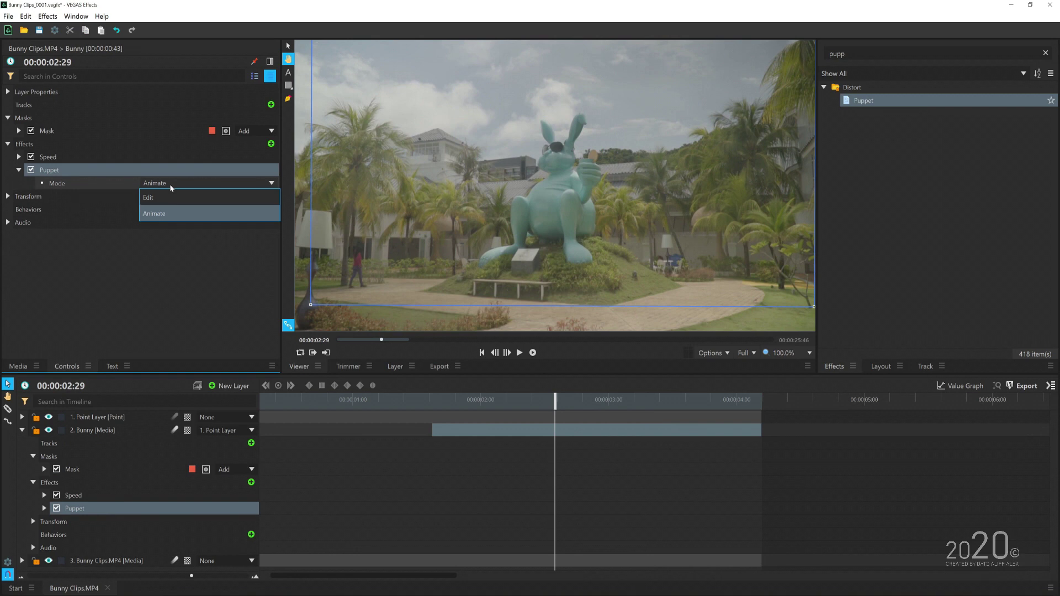
{"action": "left_click", "coordinate": [166, 203]}
{"action": "left_click", "coordinate": [188, 185]}
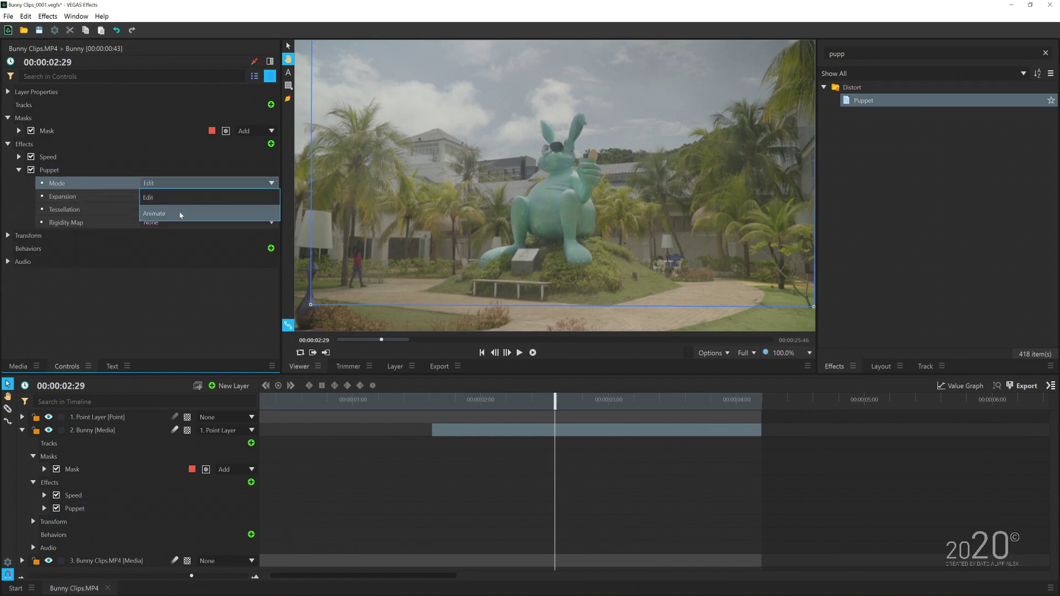
{"action": "left_click", "coordinate": [184, 204]}
{"action": "scroll", "coordinate": [545, 181], "scroll_direction": "up", "scroll_amount": 1}
{"action": "left_click_drag", "start_coordinate": [545, 181], "coordinate": [512, 211]}
{"action": "scroll", "coordinate": [512, 211], "scroll_direction": "down", "scroll_amount": 1}
{"action": "left_click_drag", "start_coordinate": [496, 275], "coordinate": [521, 260]}
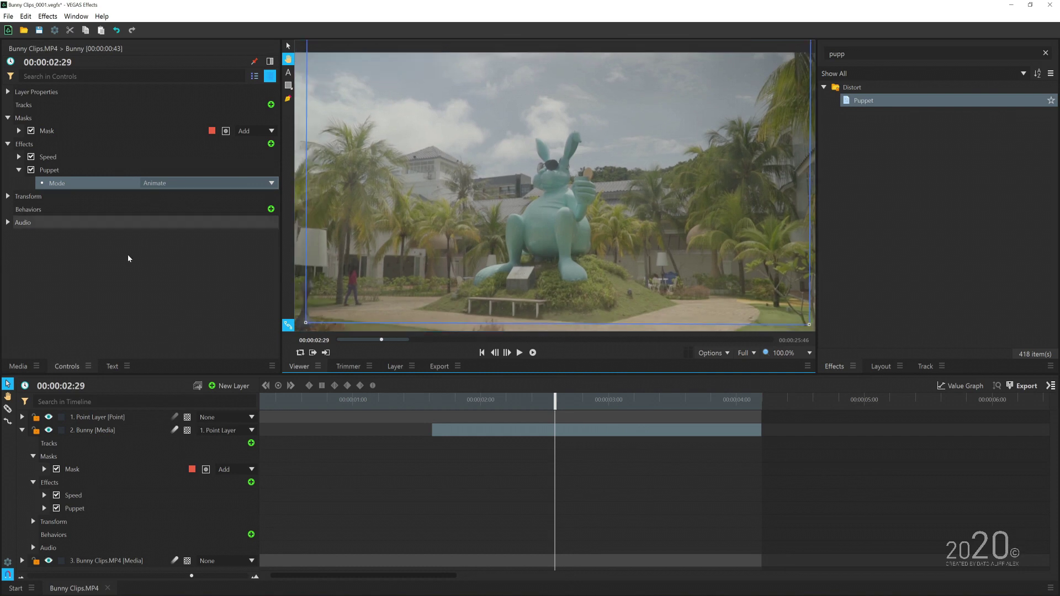
Place Puppet control points on both of the bunny's knees at 2:20 with the selection tool
{"action": "left_click_drag", "start_coordinate": [495, 405], "coordinate": [531, 402]}
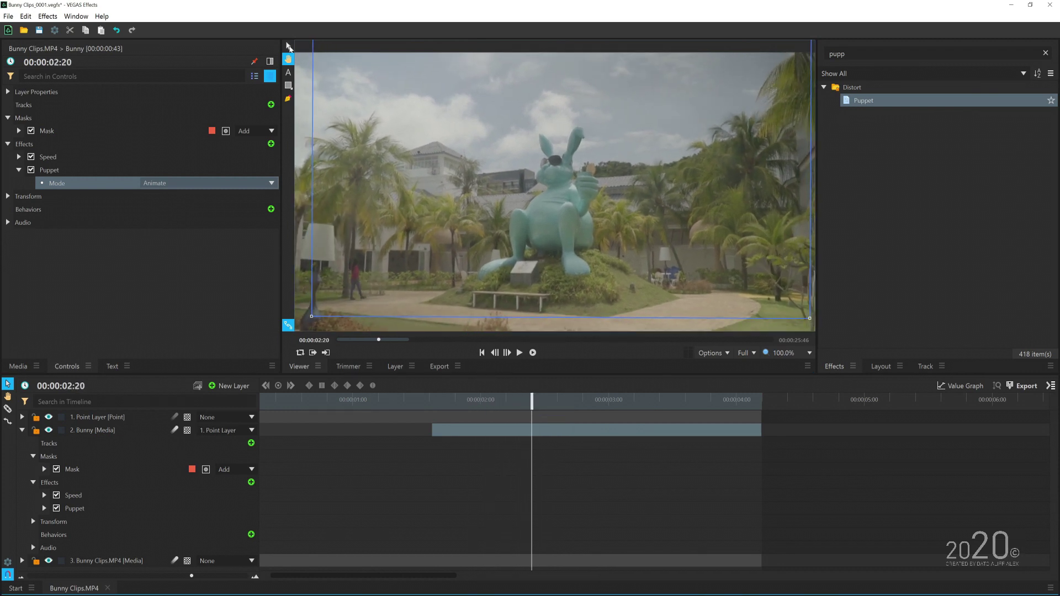
{"action": "left_click", "coordinate": [288, 45]}
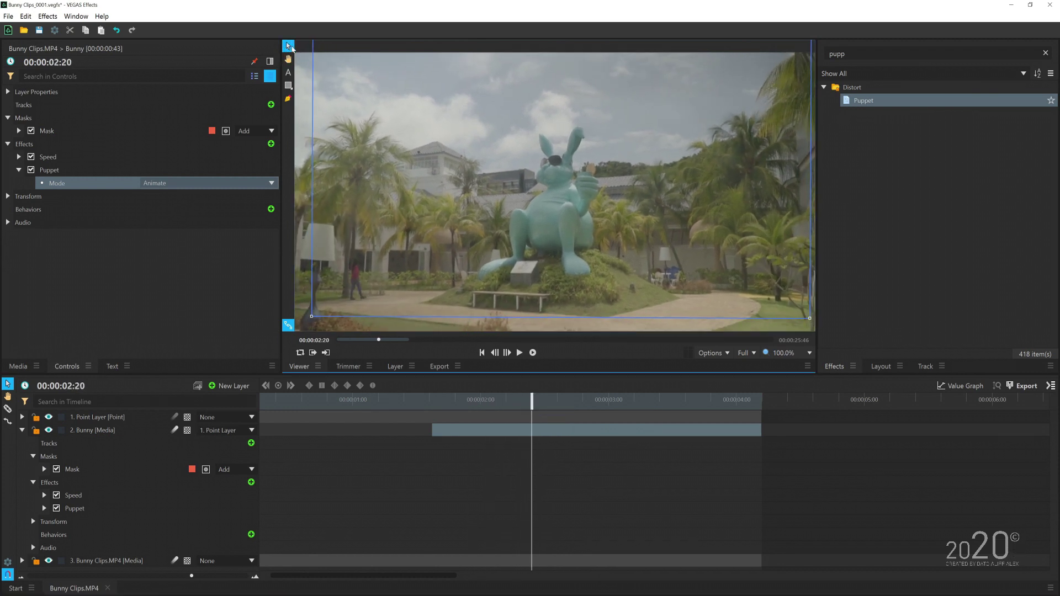
{"action": "left_click", "coordinate": [525, 225]}
{"action": "left_click", "coordinate": [30, 197]}
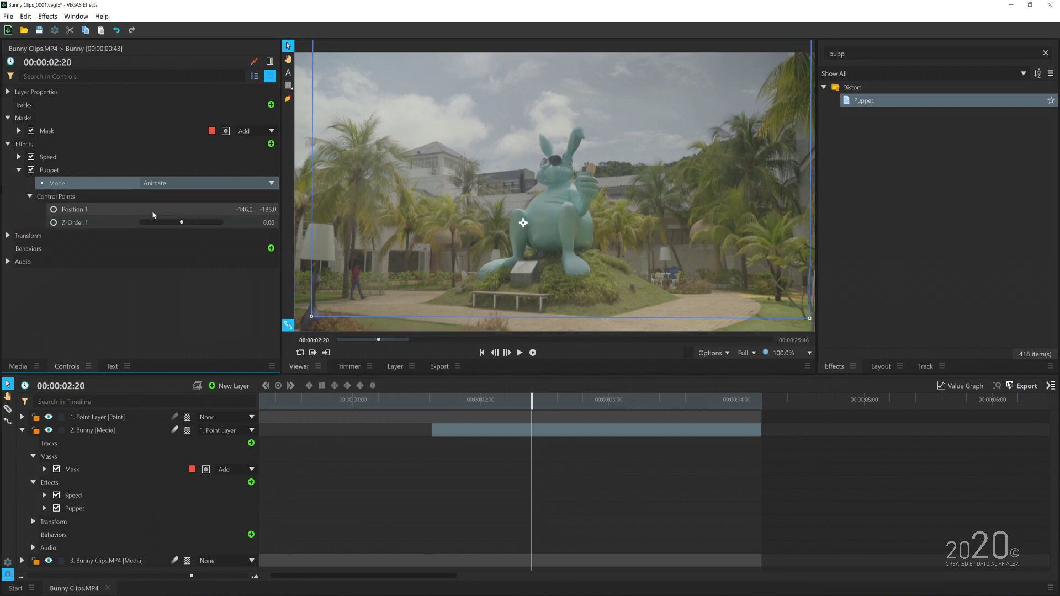
{"action": "left_click", "coordinate": [565, 227]}
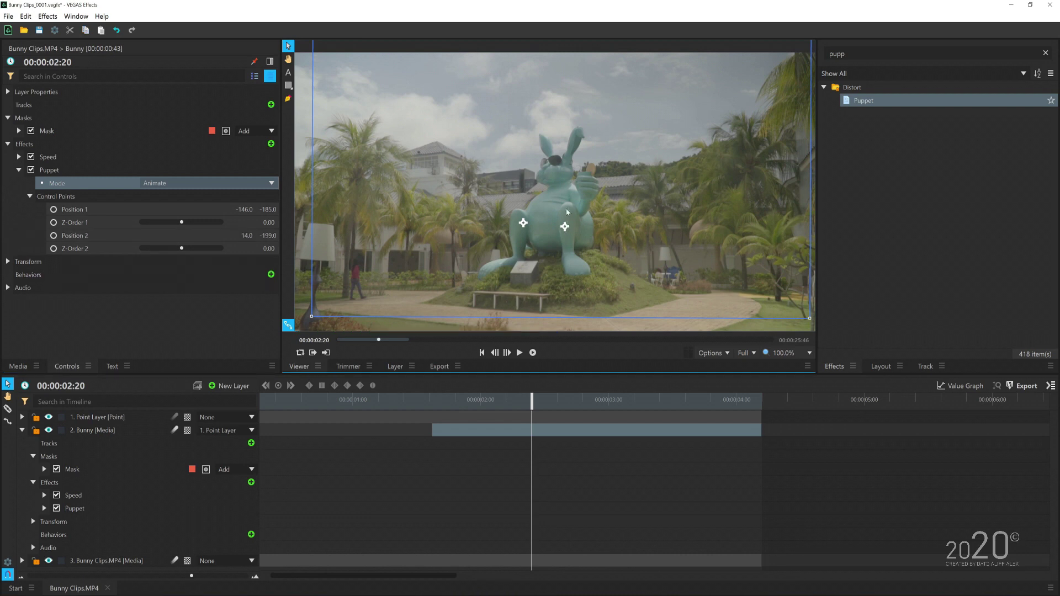
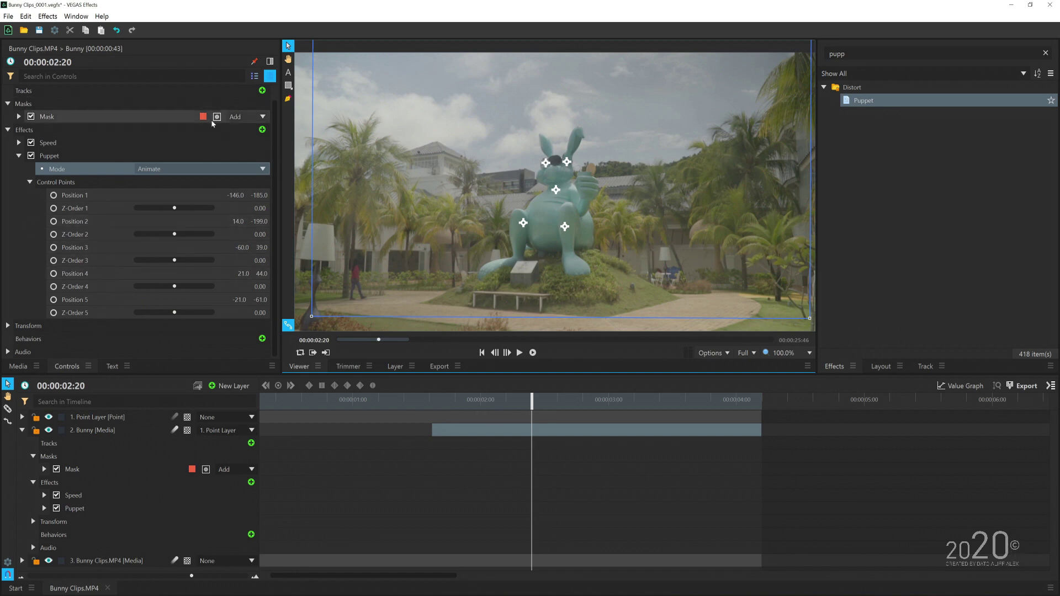
At 1:45, expand the Bunny layer's Puppet control points in the timeline and collapse its Masks group
{"action": "left_click_drag", "start_coordinate": [513, 400], "coordinate": [468, 408]}
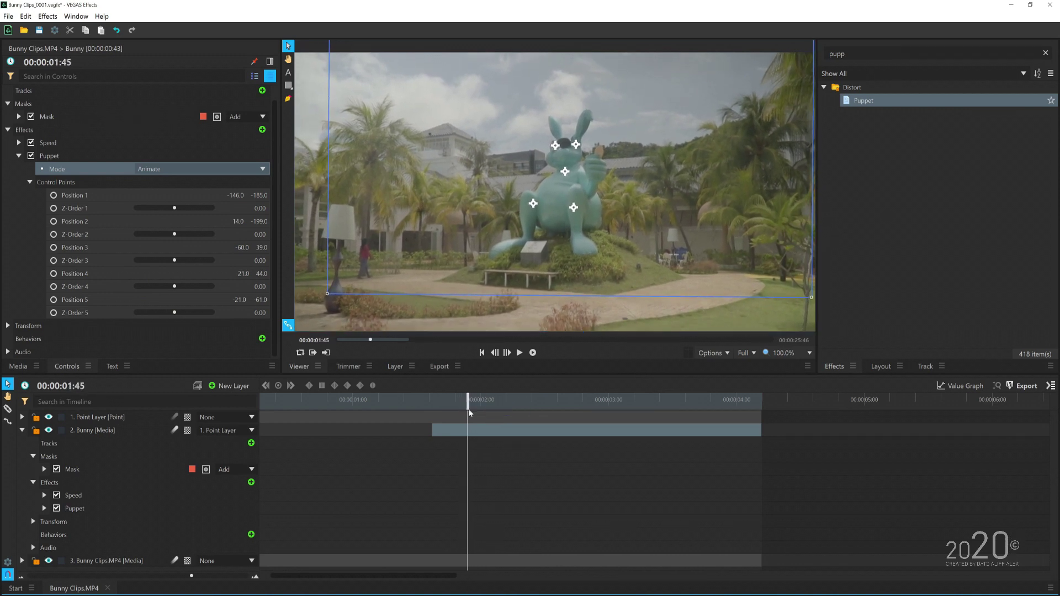
{"action": "left_click", "coordinate": [44, 508]}
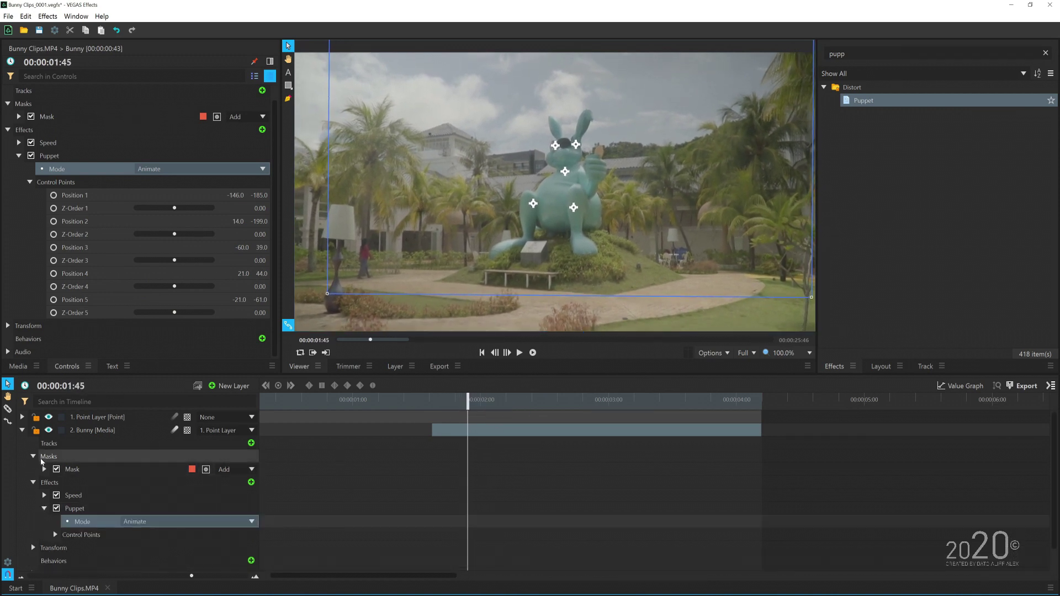
{"action": "left_click", "coordinate": [33, 457]}
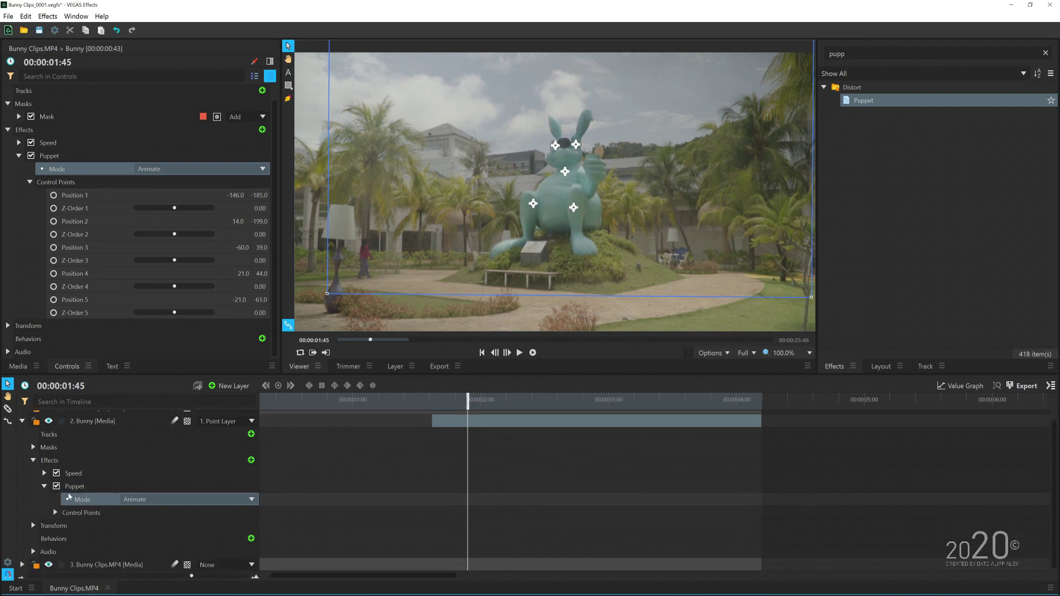
{"action": "left_click", "coordinate": [55, 514]}
{"action": "scroll", "coordinate": [164, 512], "scroll_direction": "down", "scroll_amount": 1}
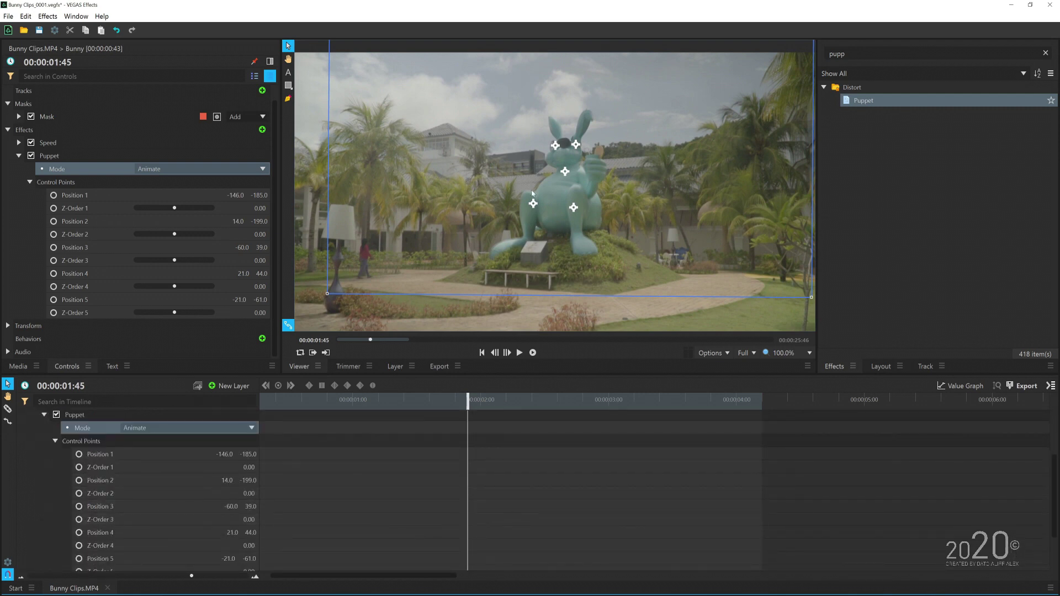
Try moving the Position 3 control point at 1:45, undo the move, and enable keyframing for Position 3
{"action": "left_click_drag", "start_coordinate": [555, 147], "coordinate": [555, 154]}
{"action": "key", "text": "ctrl+z"}
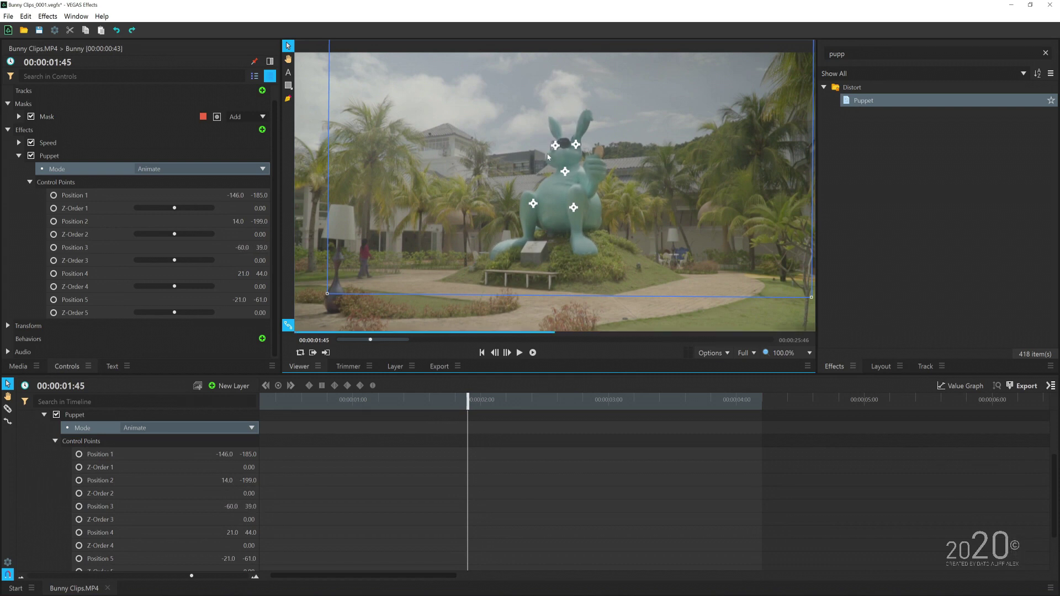
{"action": "left_click", "coordinate": [139, 511]}
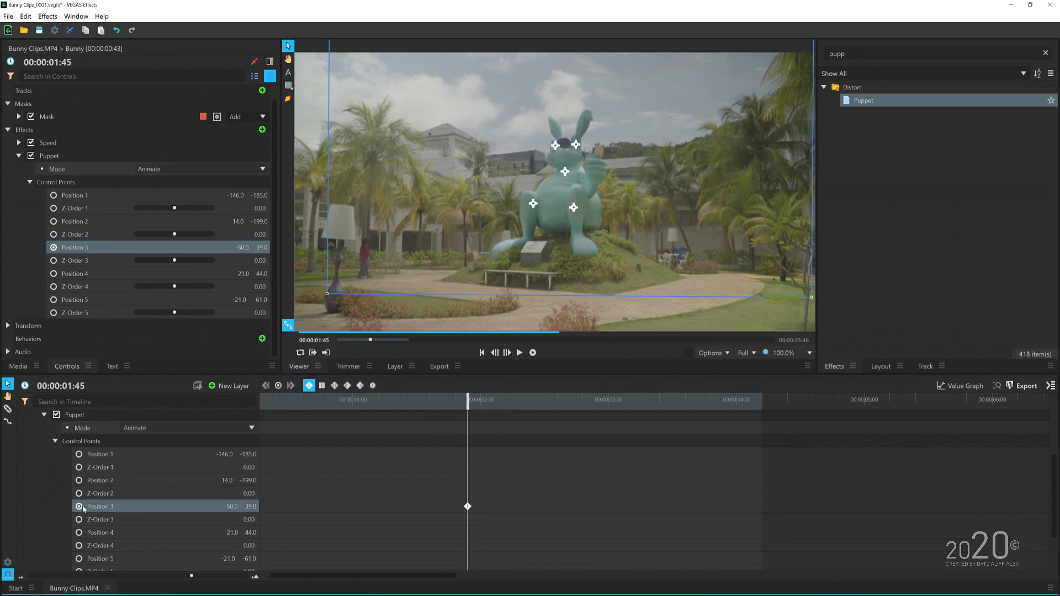
Keyframe Position 3 by moving its control point to about -86.1, 17.8 at 2:06 and about -69.4, 61.3 at 2:23
{"action": "scroll", "coordinate": [472, 442], "scroll_direction": "up", "scroll_amount": 2}
{"action": "scroll", "coordinate": [473, 447], "scroll_direction": "down", "scroll_amount": 3}
{"action": "left_click_drag", "start_coordinate": [471, 403], "coordinate": [496, 403]}
{"action": "mouse_move", "coordinate": [546, 160]}
{"action": "left_mouse_down"}
{"action": "mouse_move", "coordinate": [534, 158]}
{"action": "mouse_move", "coordinate": [546, 162]}
{"action": "left_mouse_up"}
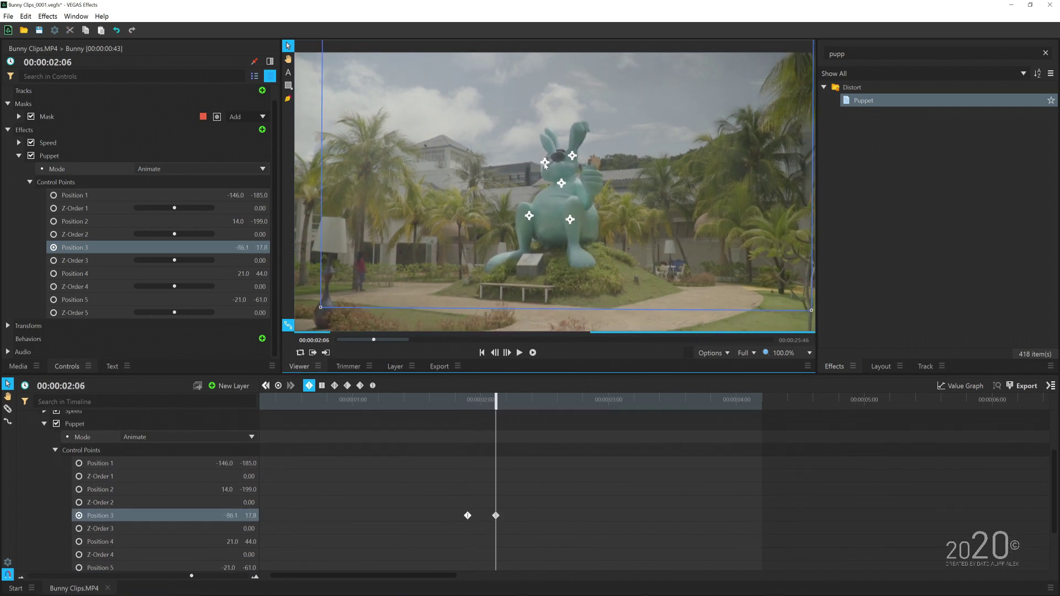
{"action": "left_click_drag", "start_coordinate": [495, 401], "coordinate": [539, 401]}
{"action": "left_click_drag", "start_coordinate": [547, 165], "coordinate": [545, 158]}
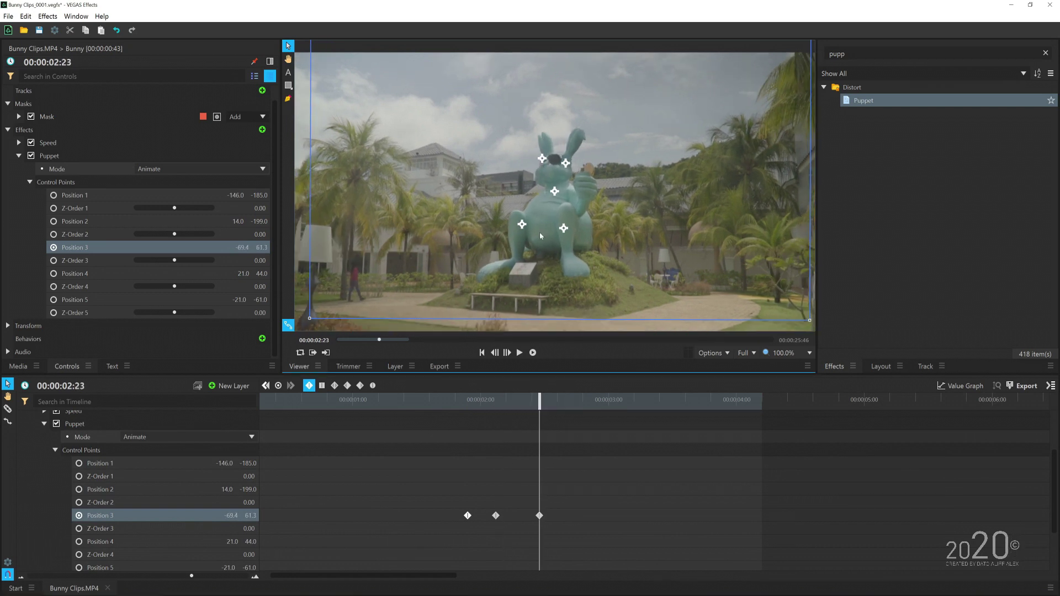
Add two more Position 3 keyframes, at about -110.0, 22.2 before 3:00 and about -63.5, 47.2 just after 3:00
{"action": "left_click_drag", "start_coordinate": [543, 403], "coordinate": [580, 401]}
{"action": "left_click_drag", "start_coordinate": [542, 158], "coordinate": [524, 184]}
{"action": "left_click_drag", "start_coordinate": [588, 403], "coordinate": [624, 401]}
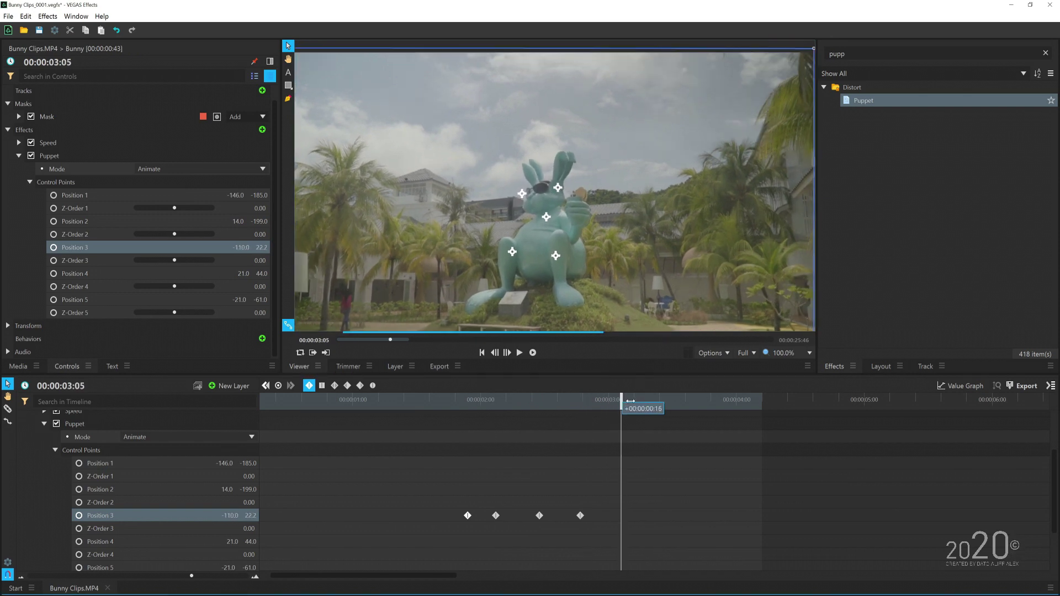
{"action": "left_click_drag", "start_coordinate": [525, 180], "coordinate": [534, 190]}
Preview the Position 3 animation of the bunny's face
{"action": "left_click_drag", "start_coordinate": [519, 402], "coordinate": [440, 400]}
{"action": "key", "text": "space"}
{"action": "key", "text": "space"}
{"action": "left_click", "coordinate": [471, 397]}
{"action": "left_click", "coordinate": [532, 352]}
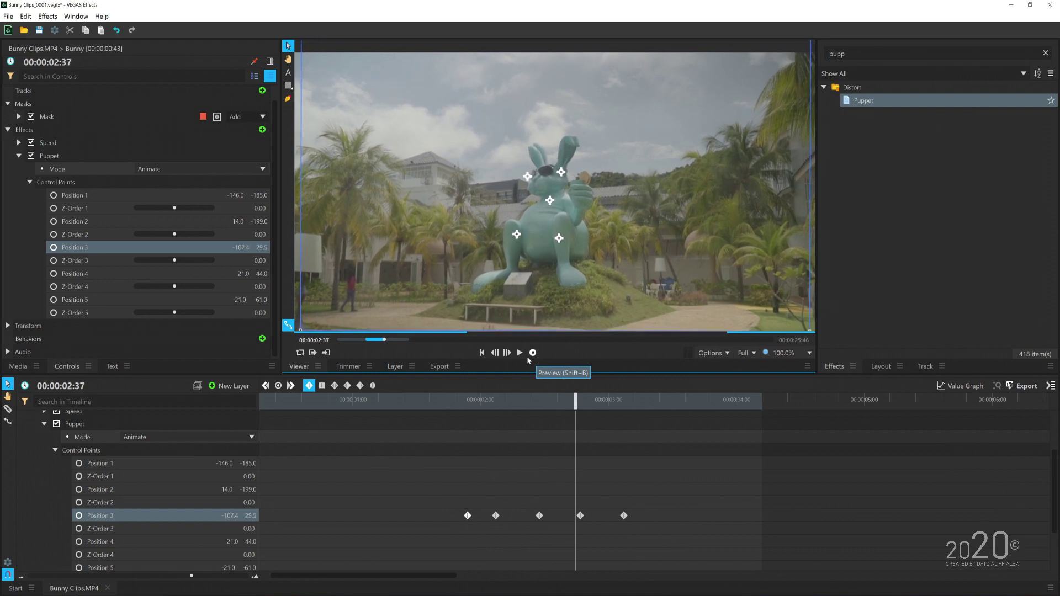
Try changing the Position 4 value at 1:49 and undo the change
{"action": "left_click_drag", "start_coordinate": [612, 413], "coordinate": [445, 413]}
{"action": "scroll", "coordinate": [120, 497], "scroll_direction": "down", "scroll_amount": 3}
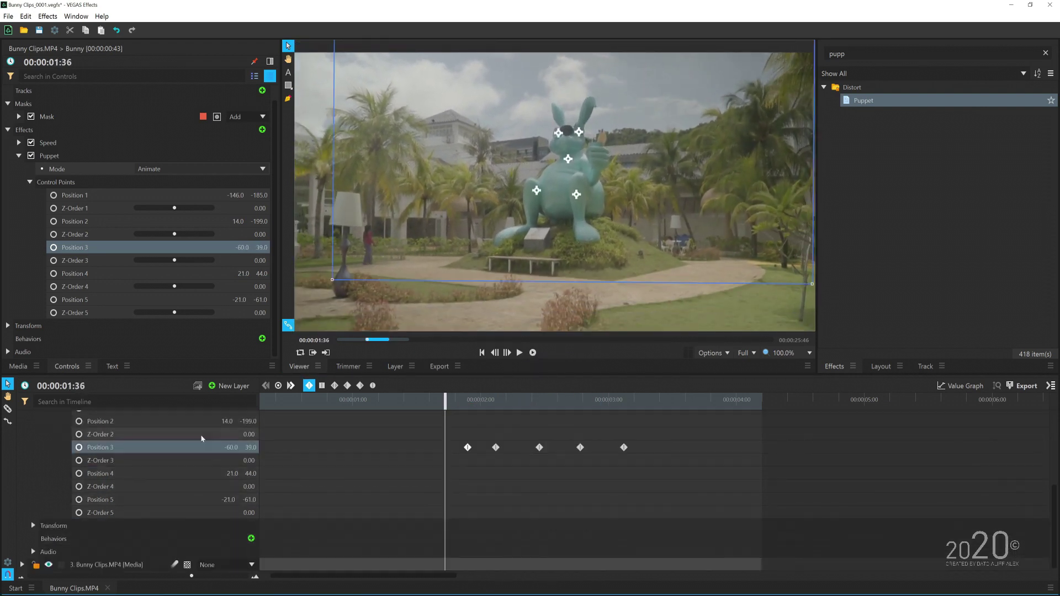
{"action": "left_click", "coordinate": [160, 488]}
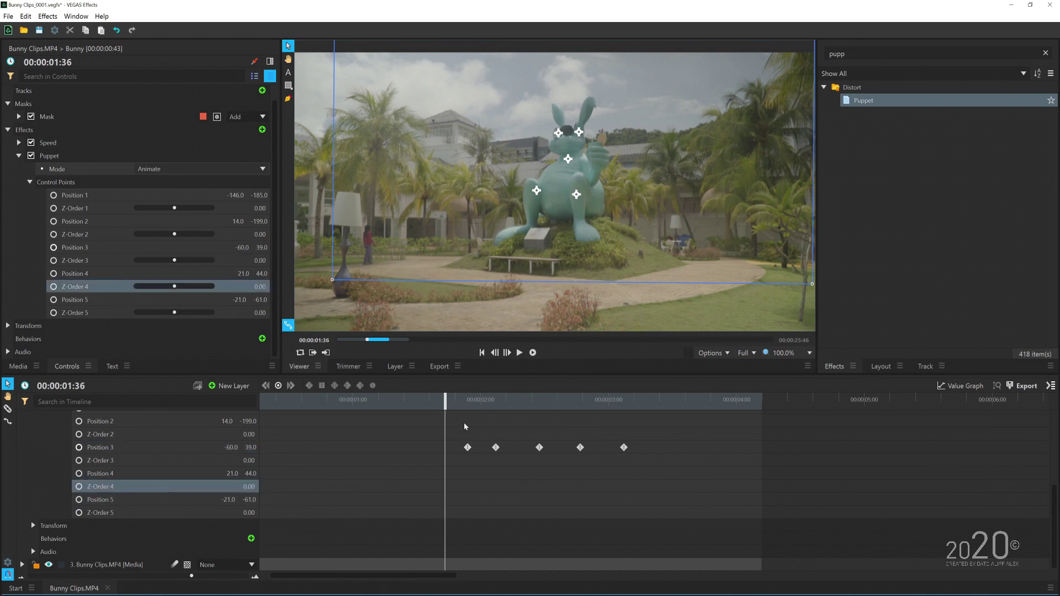
{"action": "left_click_drag", "start_coordinate": [447, 402], "coordinate": [477, 402]}
{"action": "left_click", "coordinate": [110, 474]}
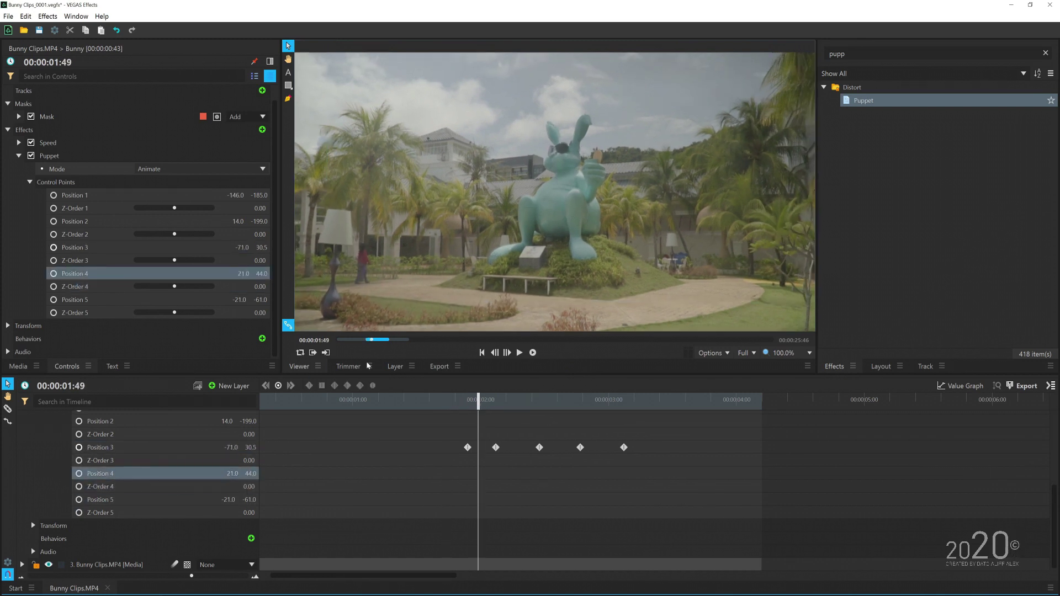
{"action": "left_click_drag", "start_coordinate": [237, 473], "coordinate": [251, 473]}
{"action": "key", "text": "ctrl+z"}
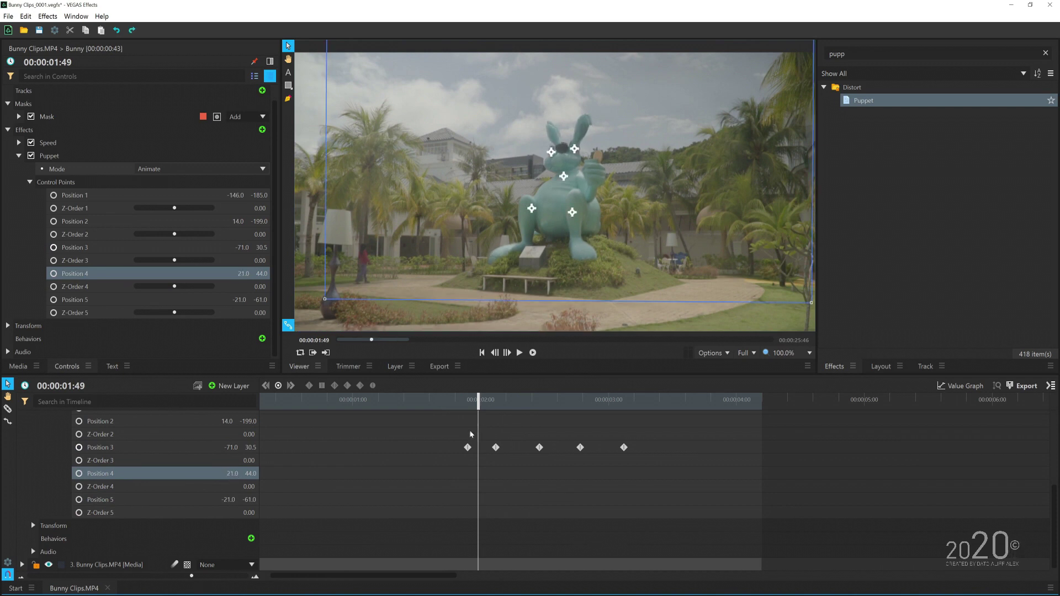
Enable keyframing for Position 4 just before Position 3's first keyframe, moving it to about 57.5, 53.2 at 2:10 and 14.9, 71.3 at 2:29
{"action": "left_click_drag", "start_coordinate": [474, 401], "coordinate": [506, 399]}
{"action": "left_click", "coordinate": [78, 473]}
{"action": "left_click_drag", "start_coordinate": [578, 164], "coordinate": [581, 158]}
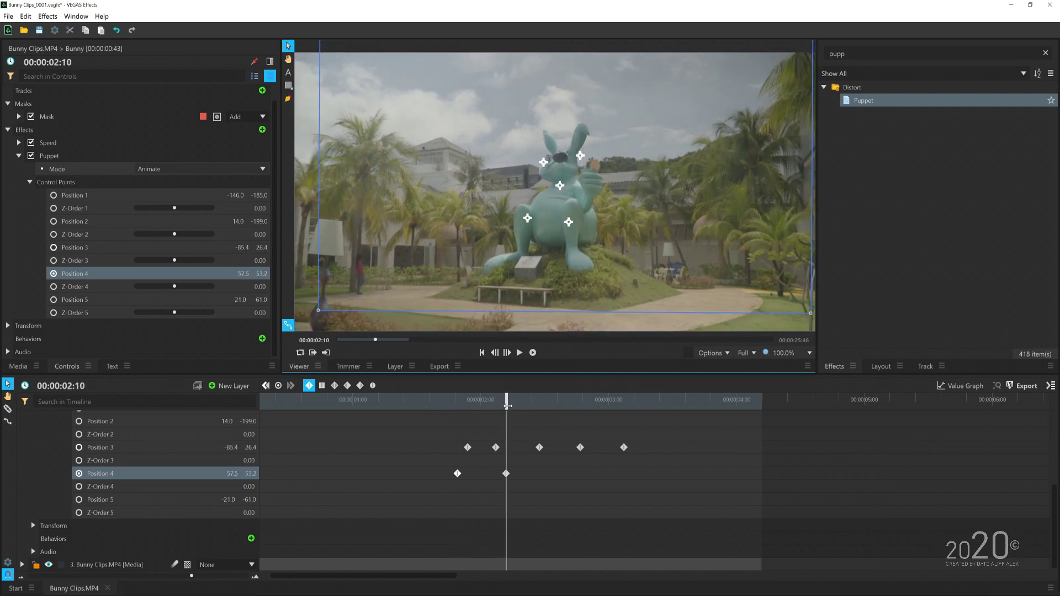
{"action": "left_click_drag", "start_coordinate": [507, 406], "coordinate": [554, 404]}
{"action": "left_click_drag", "start_coordinate": [572, 161], "coordinate": [561, 159]}
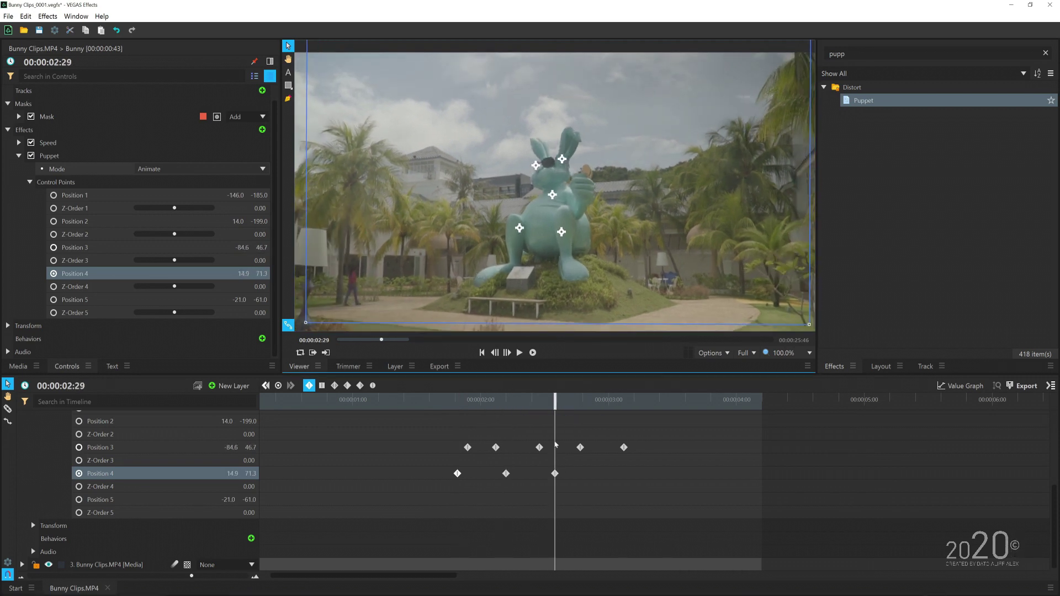
Keyframe Position 4 at about 65.6, 40.4 at 3:00 and move it slightly inward and up at 3:12
{"action": "left_click_drag", "start_coordinate": [554, 406], "coordinate": [608, 405]}
{"action": "left_click_drag", "start_coordinate": [559, 175], "coordinate": [573, 188]}
{"action": "left_click_drag", "start_coordinate": [608, 405], "coordinate": [639, 406]}
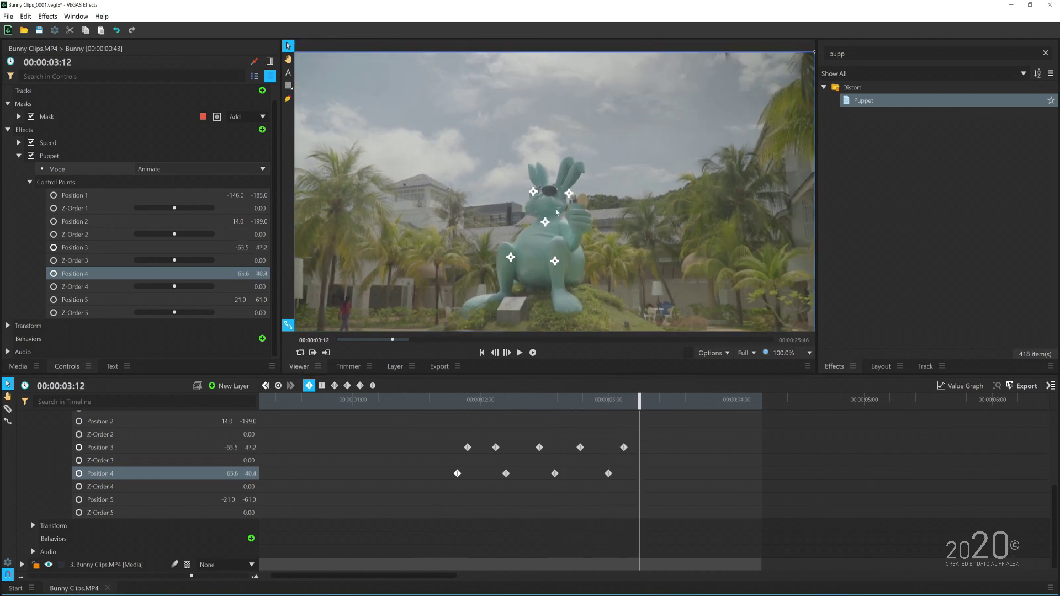
{"action": "left_click_drag", "start_coordinate": [569, 194], "coordinate": [563, 189]}
Preview the combined Position 3 and Position 4 animation from before the first keyframe
{"action": "left_click_drag", "start_coordinate": [636, 399], "coordinate": [445, 408]}
{"action": "key", "text": "space"}
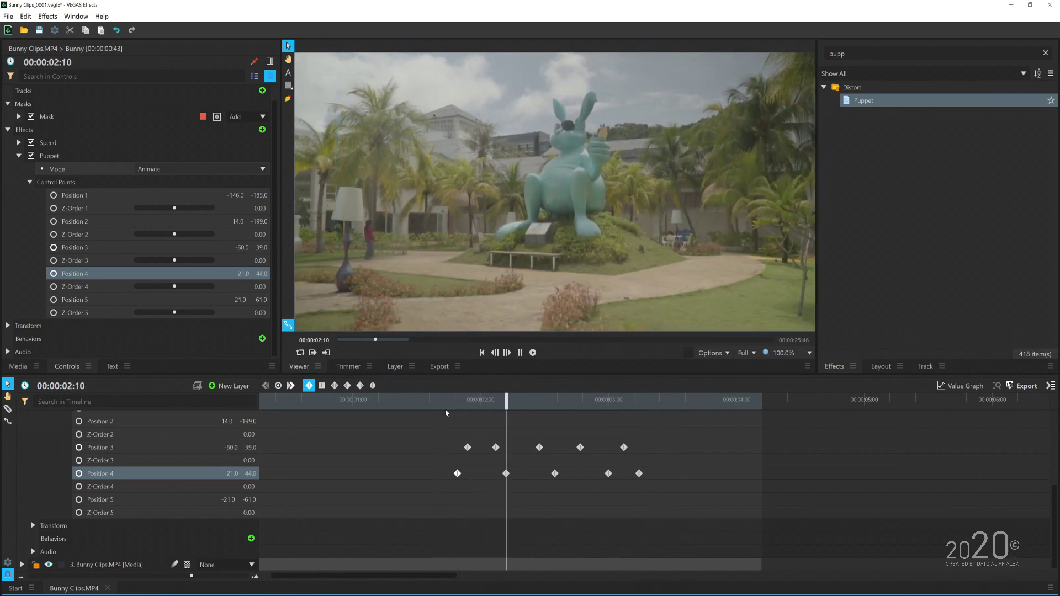
{"action": "left_click", "coordinate": [533, 352]}
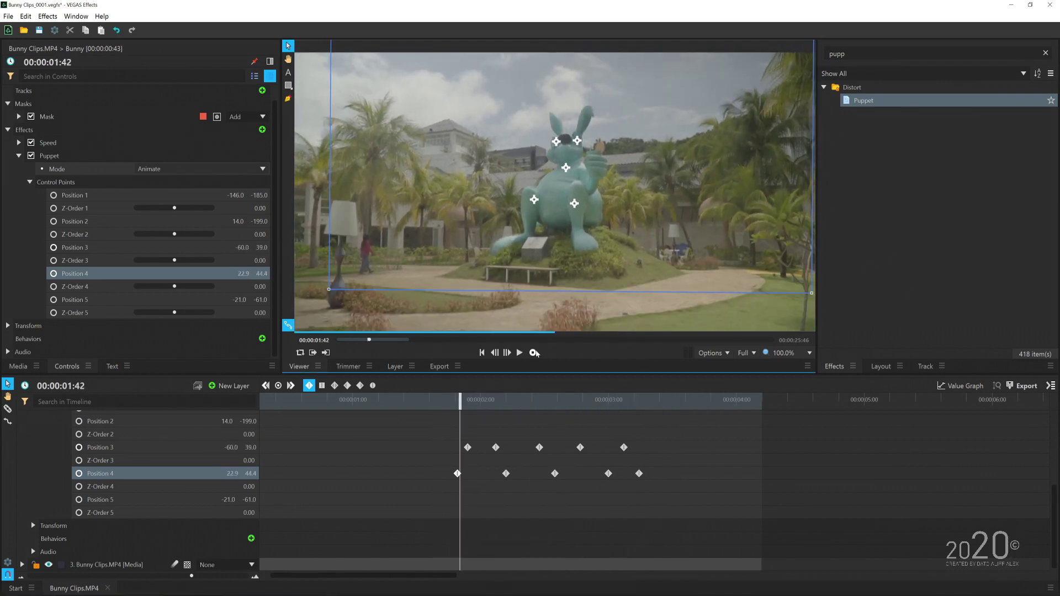
{"action": "left_click", "coordinate": [532, 353]}
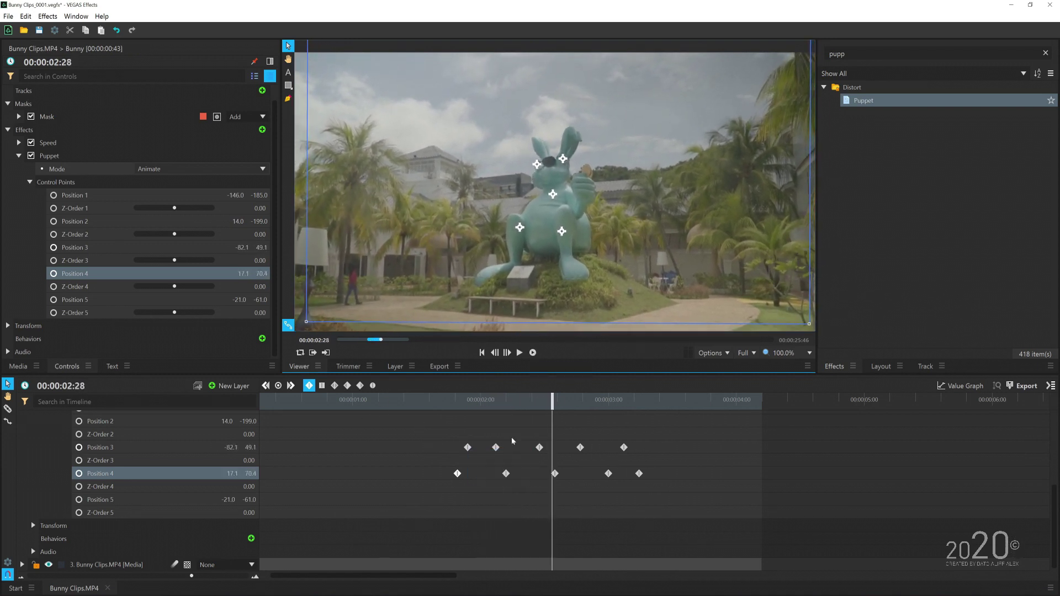
Set the temporal interpolation of all Position 3 and Position 4 keyframes to Smooth
{"action": "left_click_drag", "start_coordinate": [413, 424], "coordinate": [694, 510]}
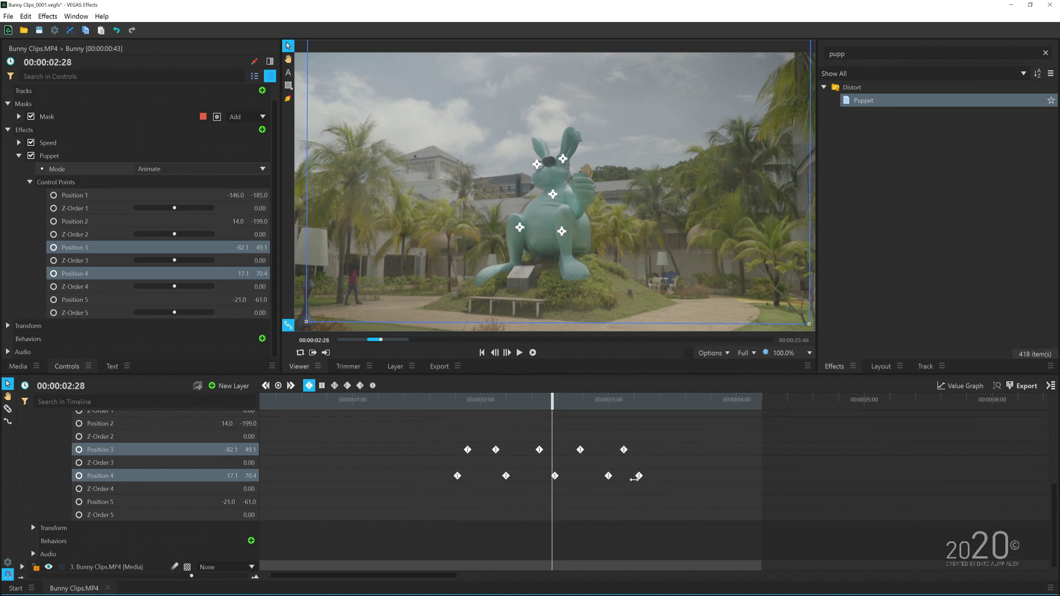
{"action": "right_click", "coordinate": [639, 474]}
{"action": "mouse_move", "coordinate": [691, 587]}
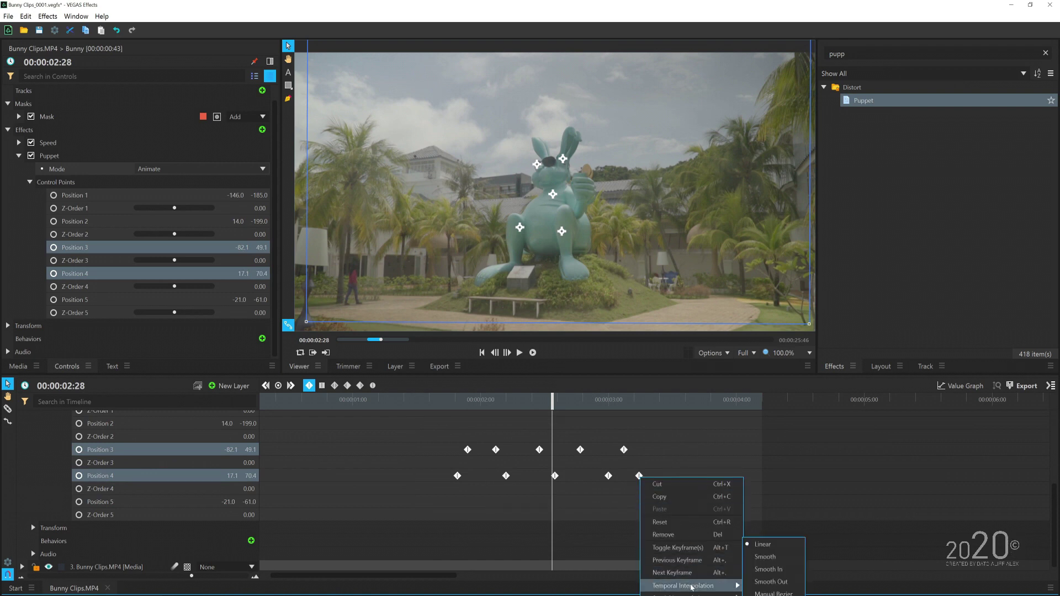
{"action": "left_click", "coordinate": [765, 557]}
Examine the smoothed position curves in the Value Graph at 2:25 and return to the keyframe view
{"action": "mouse_move", "coordinate": [572, 403]}
{"action": "left_mouse_down"}
{"action": "mouse_move", "coordinate": [483, 403]}
{"action": "mouse_move", "coordinate": [587, 413]}
{"action": "mouse_move", "coordinate": [564, 411]}
{"action": "left_mouse_up"}
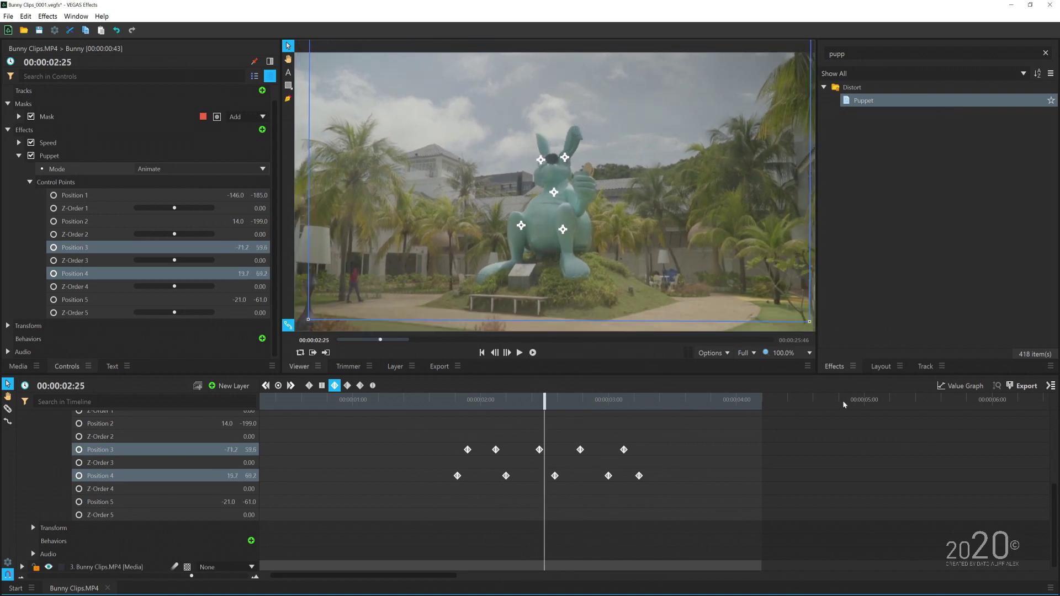
{"action": "left_click", "coordinate": [950, 385]}
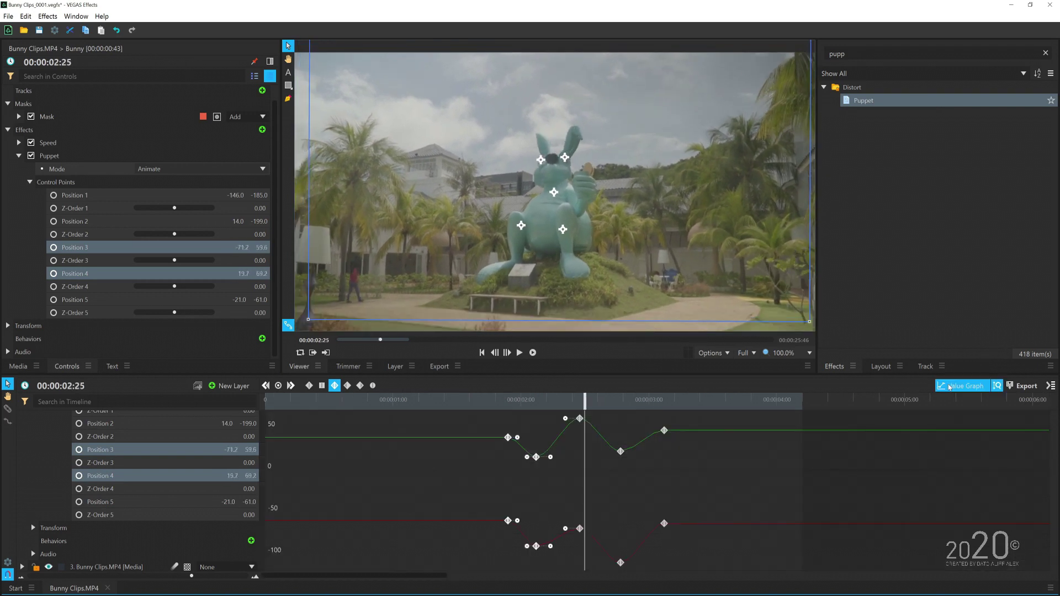
{"action": "left_click", "coordinate": [964, 387]}
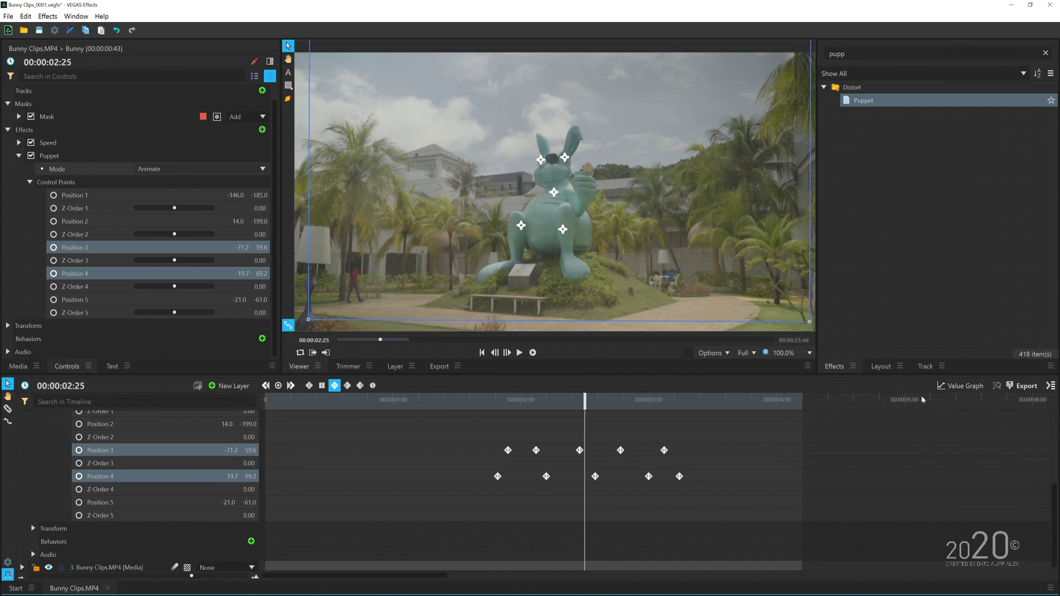
Collapse the Puppet effect and then the entire Bunny layer in the timeline, leaving that layer selected
{"action": "scroll", "coordinate": [46, 452], "scroll_direction": "up", "scroll_amount": 5}
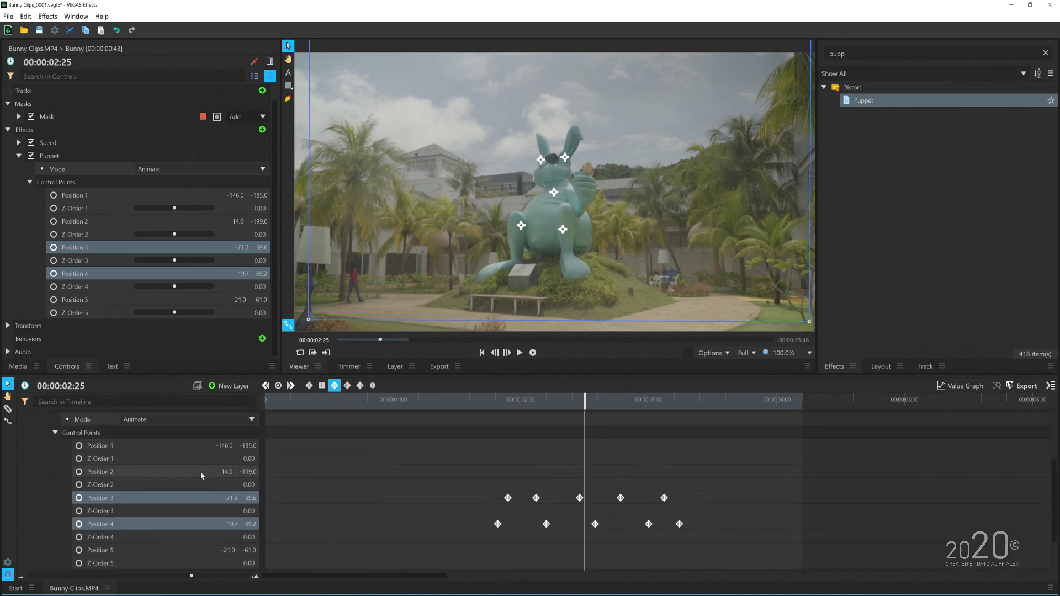
{"action": "left_click", "coordinate": [44, 443]}
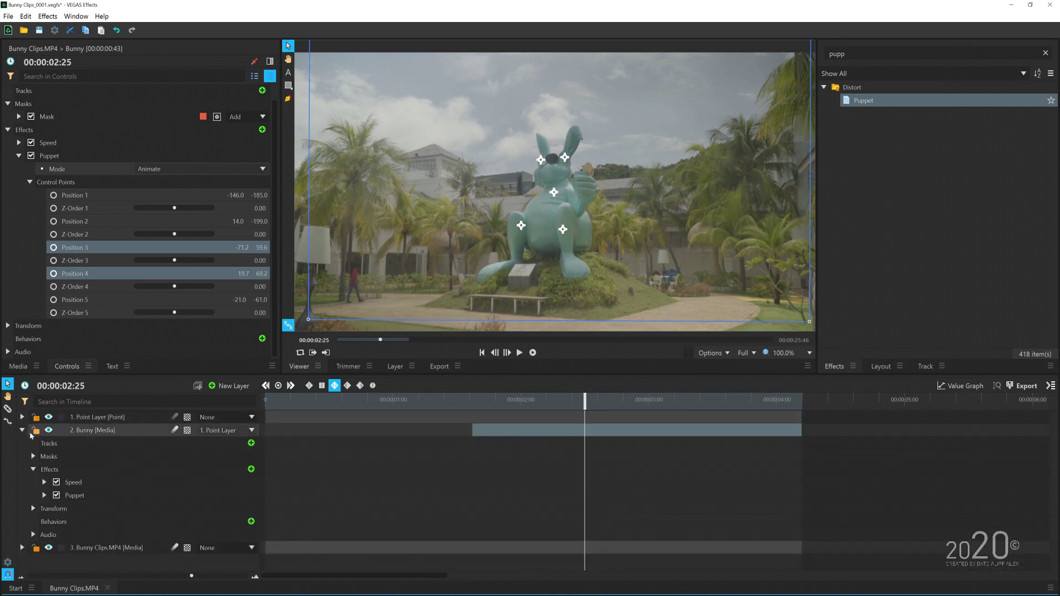
{"action": "left_click", "coordinate": [94, 430]}
{"action": "left_click", "coordinate": [19, 430]}
Examine the overlapping ears of the animated bunny and the background footage up close at 3:03
{"action": "left_click_drag", "start_coordinate": [570, 403], "coordinate": [656, 403]}
{"action": "scroll", "coordinate": [549, 154], "scroll_direction": "up", "scroll_amount": 2}
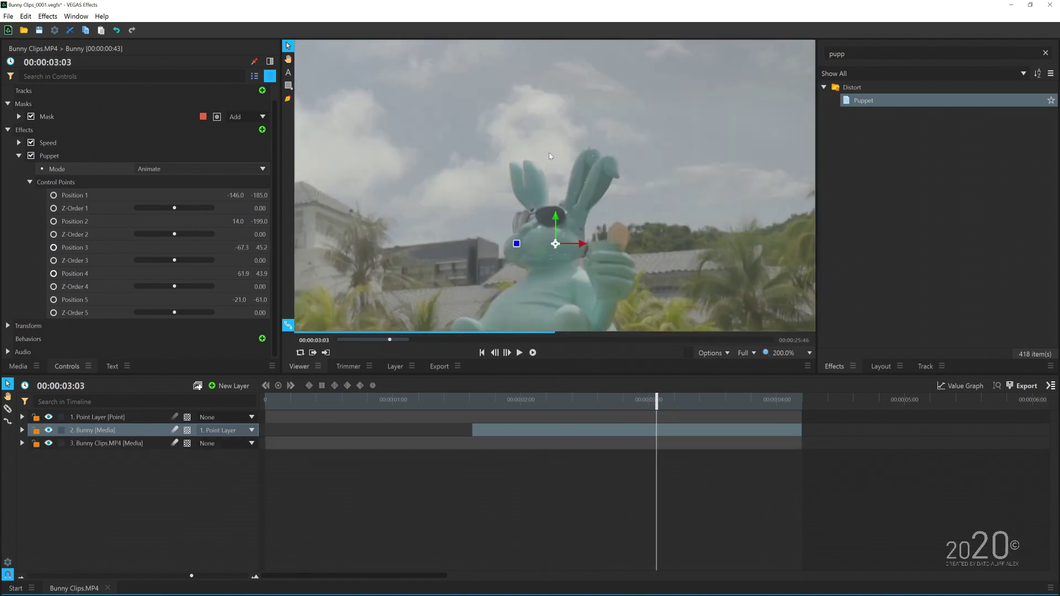
{"action": "scroll", "coordinate": [548, 154], "scroll_direction": "up", "scroll_amount": 1}
{"action": "scroll", "coordinate": [543, 265], "scroll_direction": "down", "scroll_amount": 1}
{"action": "scroll", "coordinate": [551, 244], "scroll_direction": "up", "scroll_amount": 1}
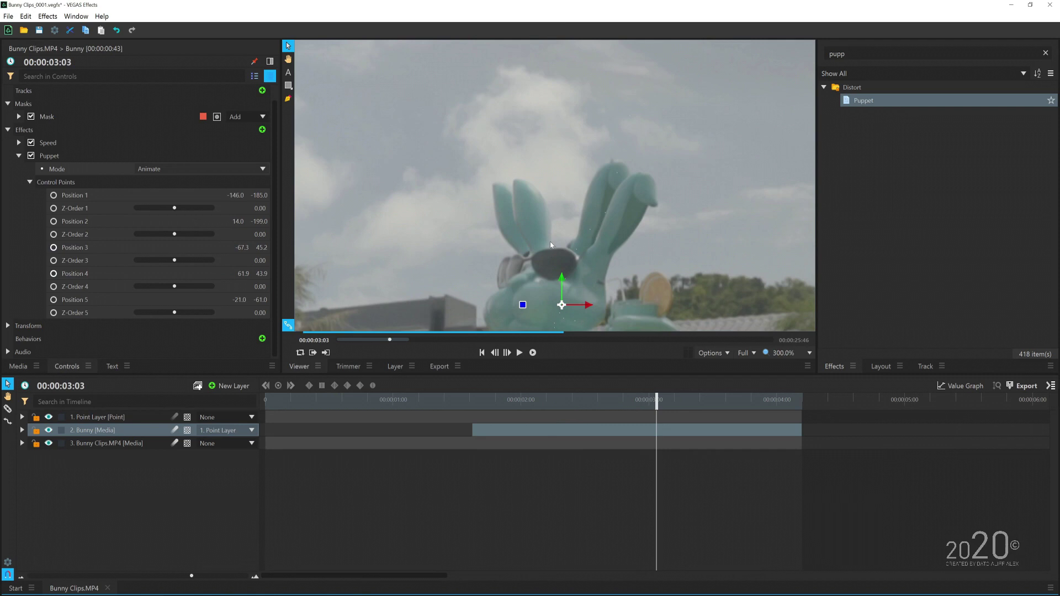
{"action": "scroll", "coordinate": [521, 173], "scroll_direction": "down", "scroll_amount": 2}
Select the Bunny Clips.MP4 layer and inspect the area around the bunny's ears at 3:03 and 2:48
{"action": "left_click", "coordinate": [107, 441]}
{"action": "scroll", "coordinate": [461, 182], "scroll_direction": "up", "scroll_amount": 2}
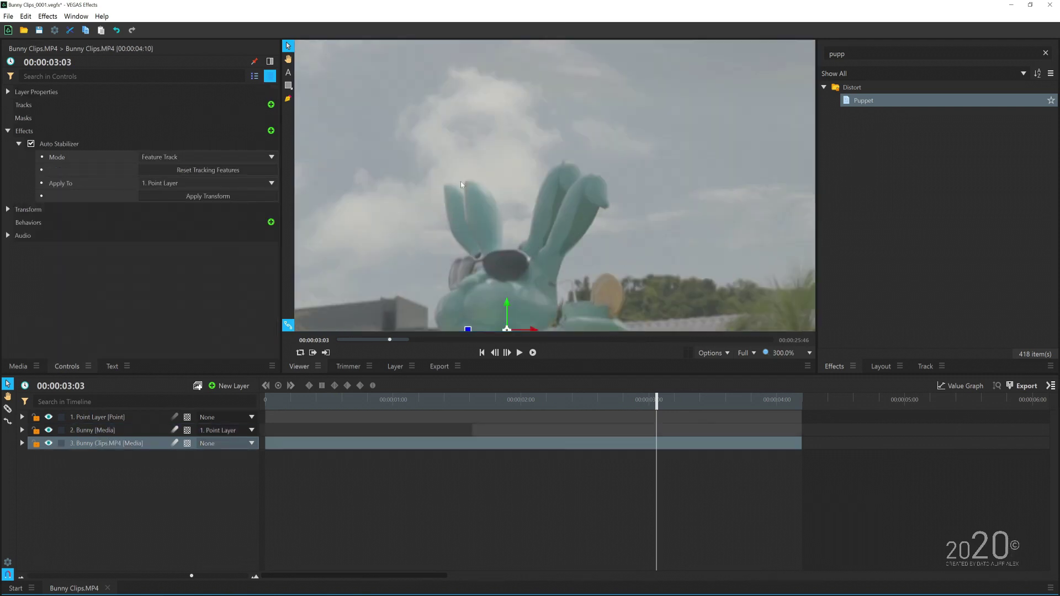
{"action": "scroll", "coordinate": [509, 226], "scroll_direction": "down", "scroll_amount": 2}
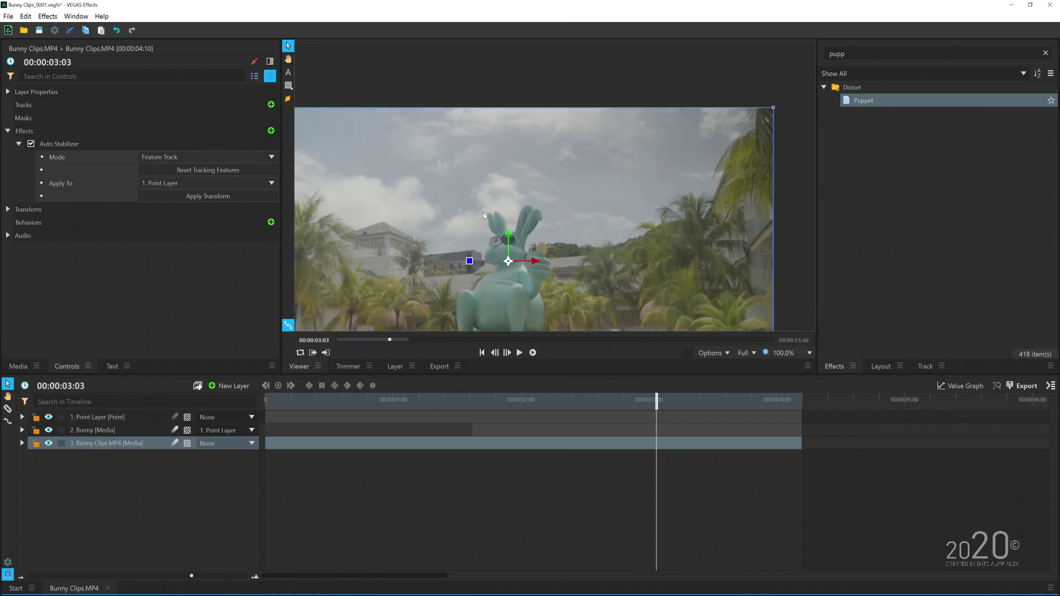
{"action": "scroll", "coordinate": [510, 197], "scroll_direction": "down", "scroll_amount": 1}
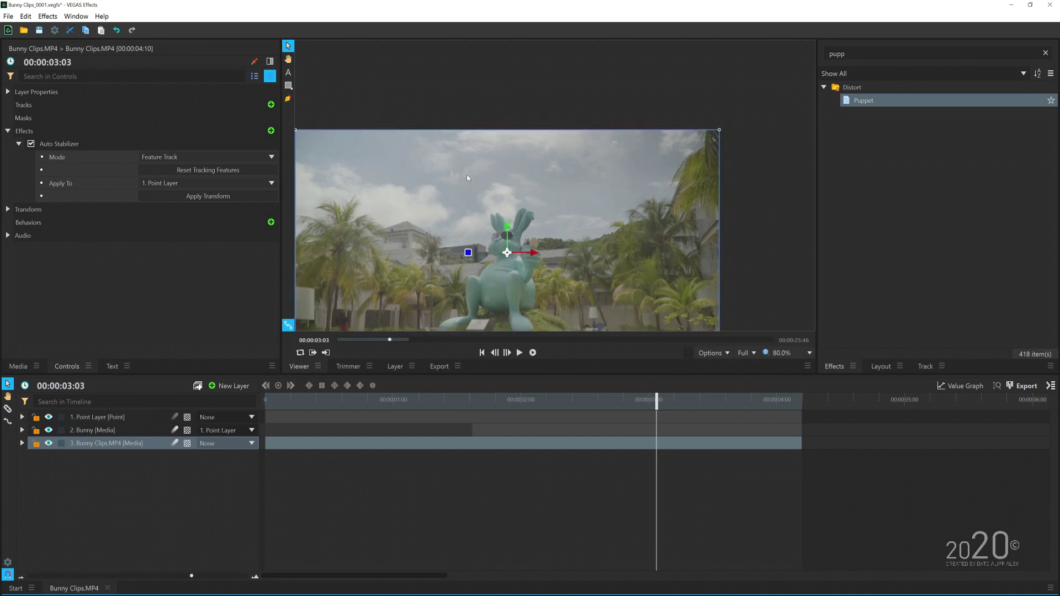
{"action": "scroll", "coordinate": [458, 191], "scroll_direction": "up", "scroll_amount": 1}
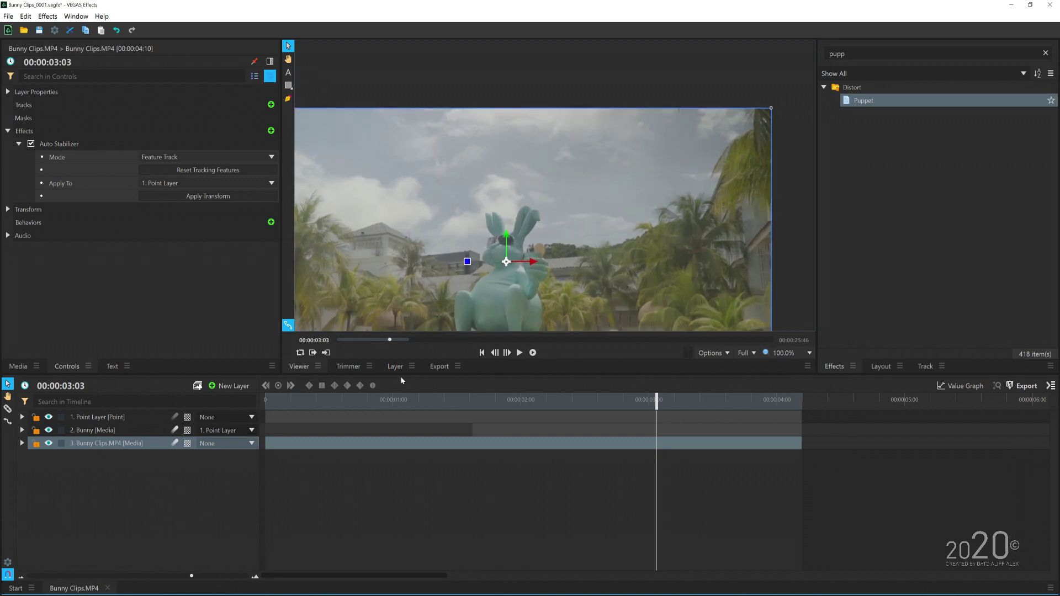
{"action": "left_click_drag", "start_coordinate": [509, 403], "coordinate": [644, 403]}
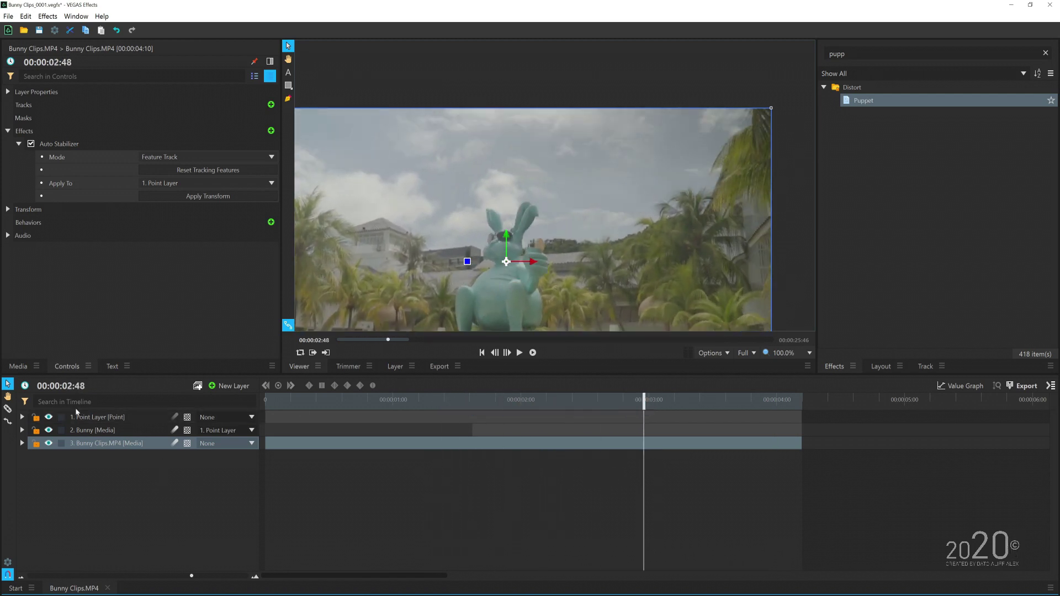
{"action": "scroll", "coordinate": [489, 296], "scroll_direction": "down", "scroll_amount": 1}
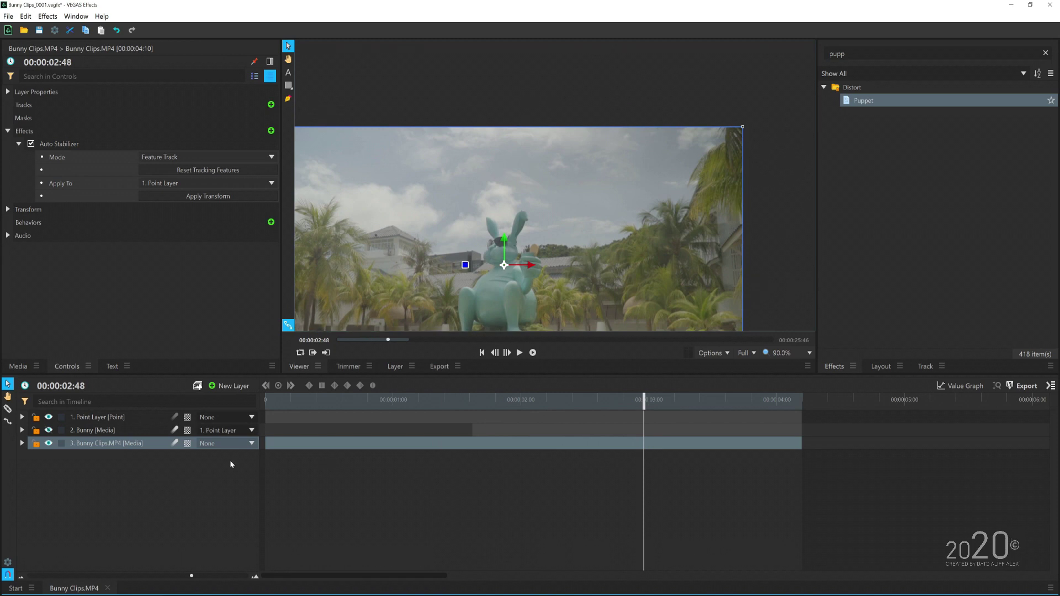
Duplicate the Bunny Clips.MP4 layer and rename the copy Sky
{"action": "key", "text": "ctrl+d"}
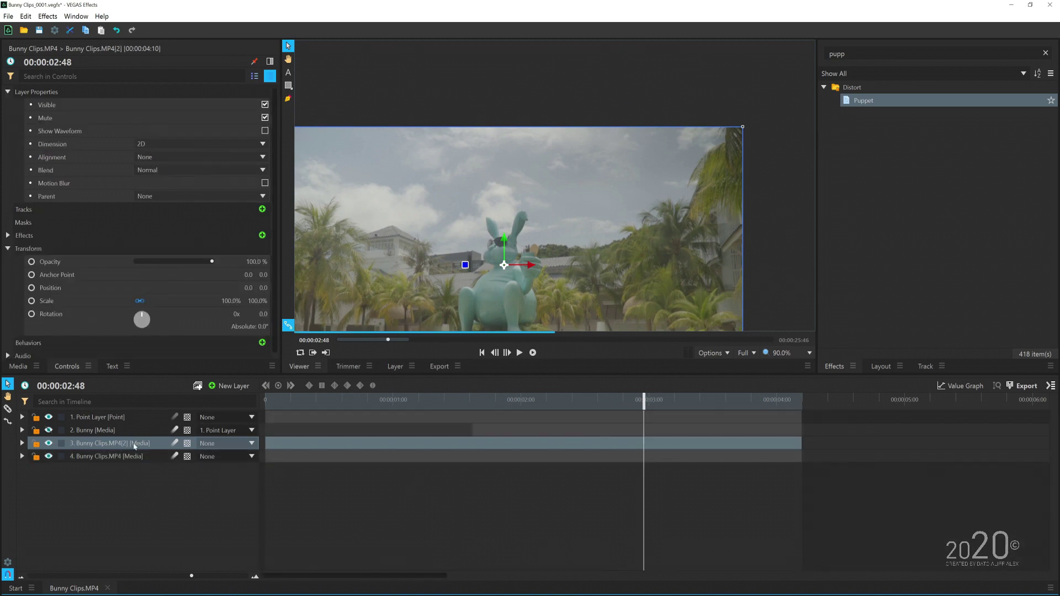
{"action": "left_click", "coordinate": [92, 447]}
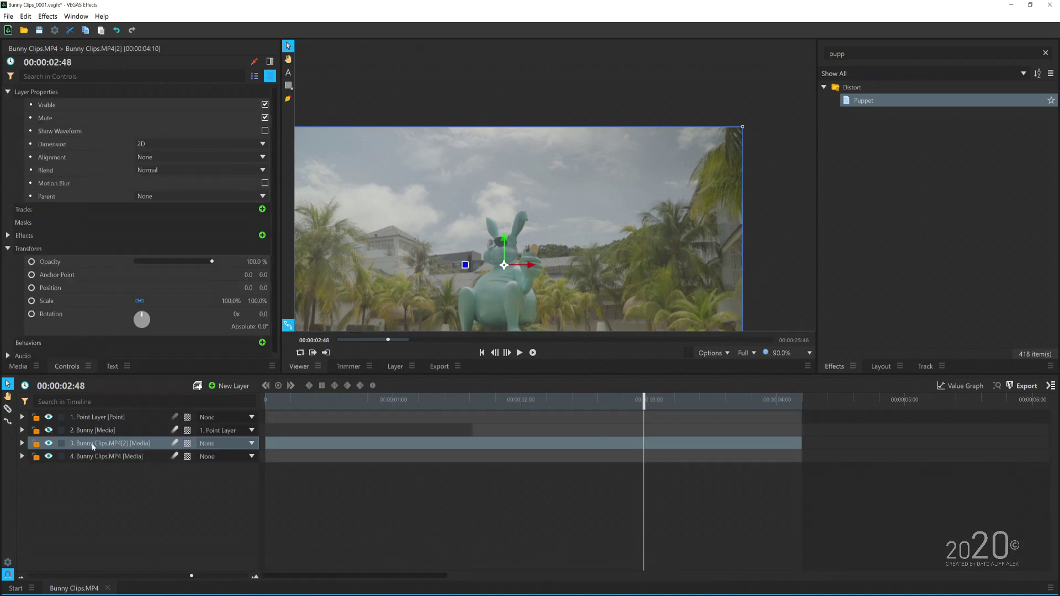
{"action": "double_click", "coordinate": [92, 443]}
{"action": "type", "text": "Sky"}
{"action": "key", "text": "Return"}
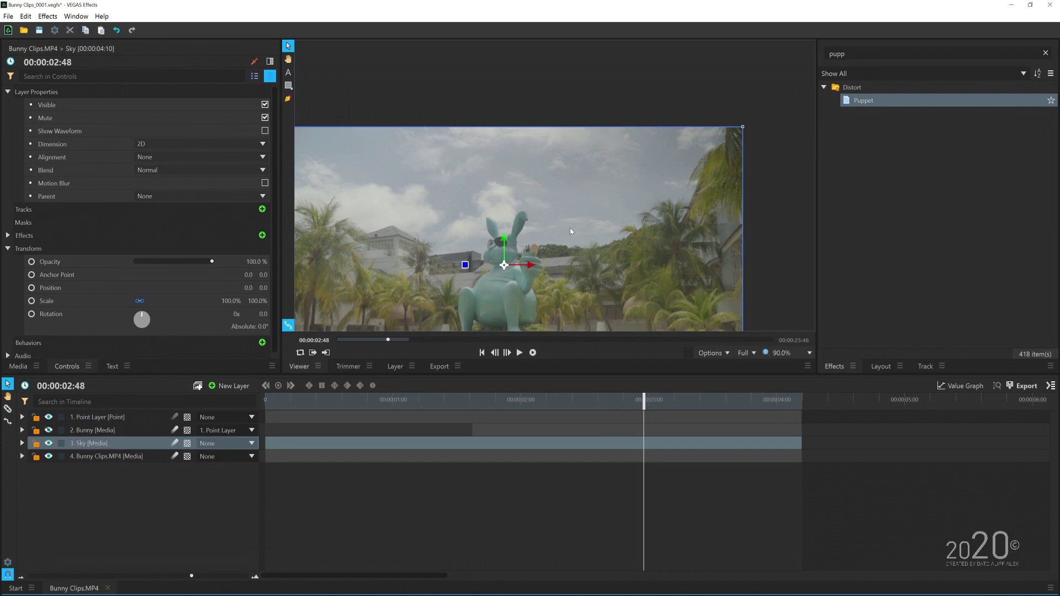
Slice the Sky layer at 3:32 and delete the portion before the cut
{"action": "left_click_drag", "start_coordinate": [643, 402], "coordinate": [730, 407]}
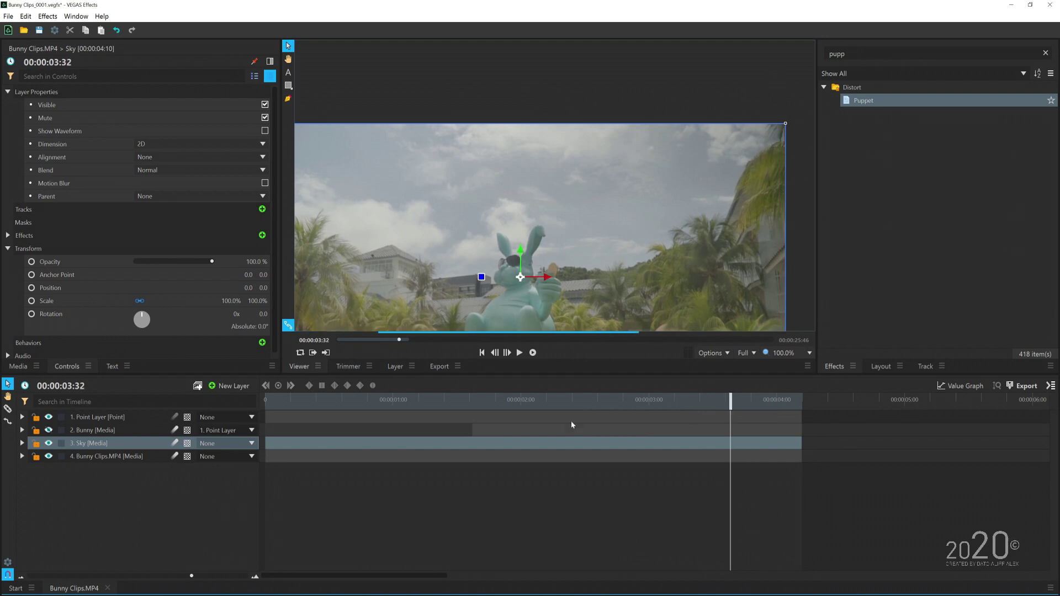
{"action": "key", "text": "c"}
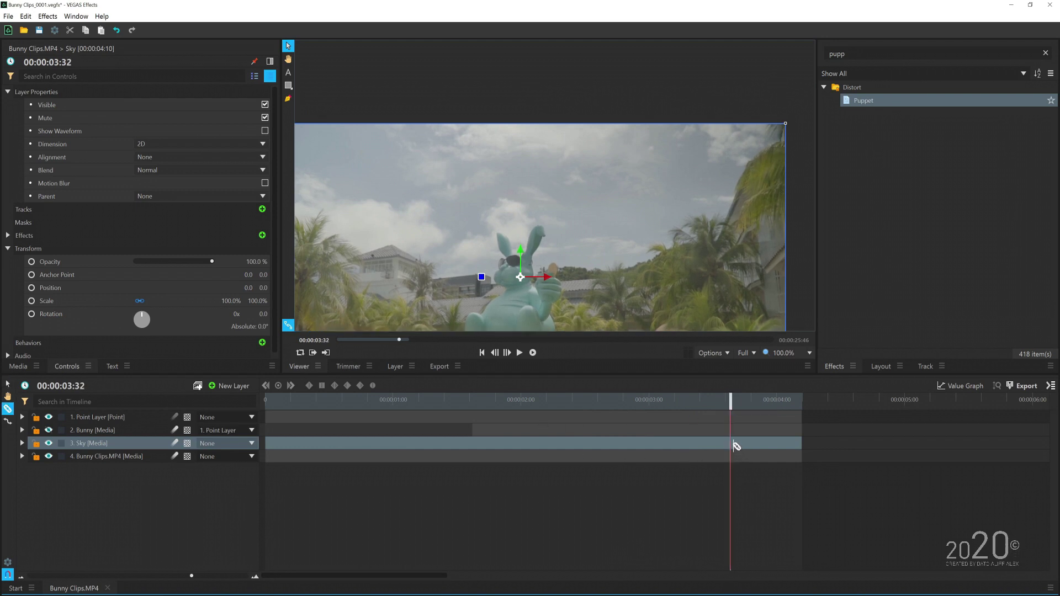
{"action": "left_click", "coordinate": [734, 444]}
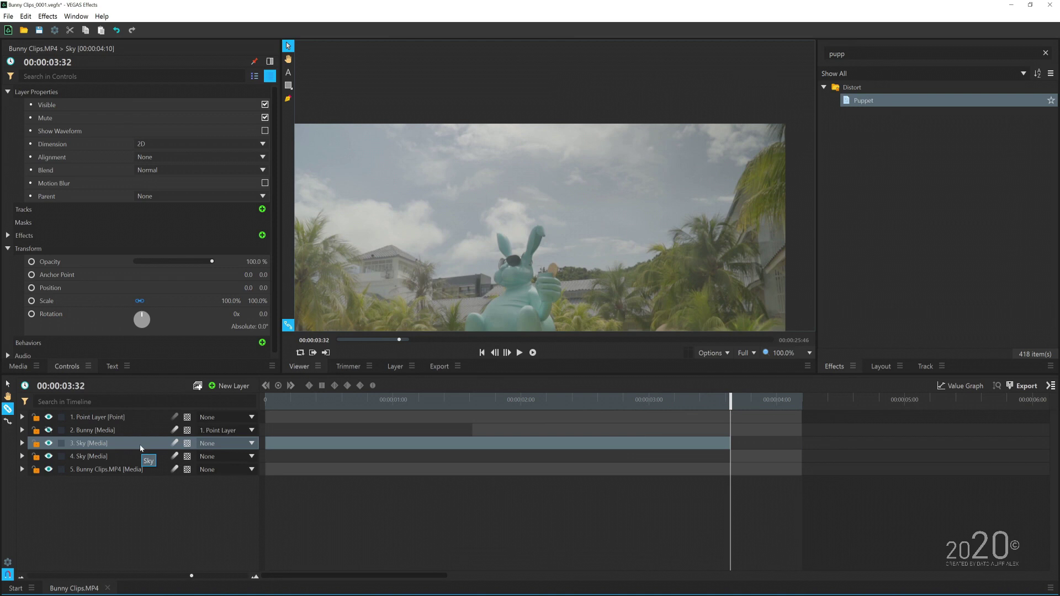
{"action": "key", "text": "Delete"}
Search the effects for Speed and apply it to the remaining Sky clip
{"action": "left_click", "coordinate": [845, 53]}
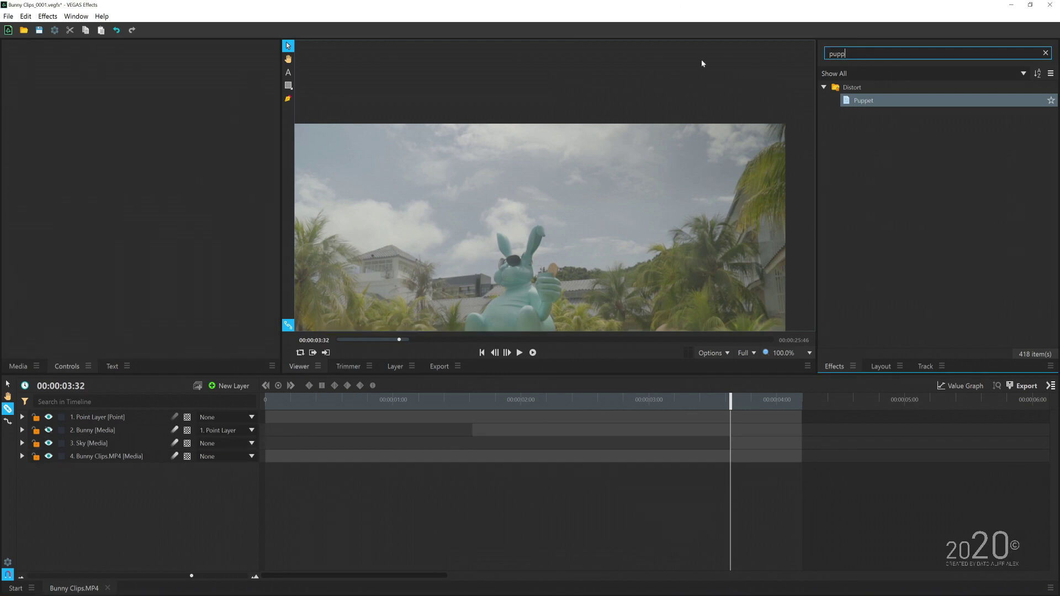
{"action": "key", "text": "BackSpace"}
{"action": "key", "text": "BackSpace"}
{"action": "key", "text": "BackSpace"}
{"action": "key", "text": "BackSpace"}
{"action": "type", "text": "s"}
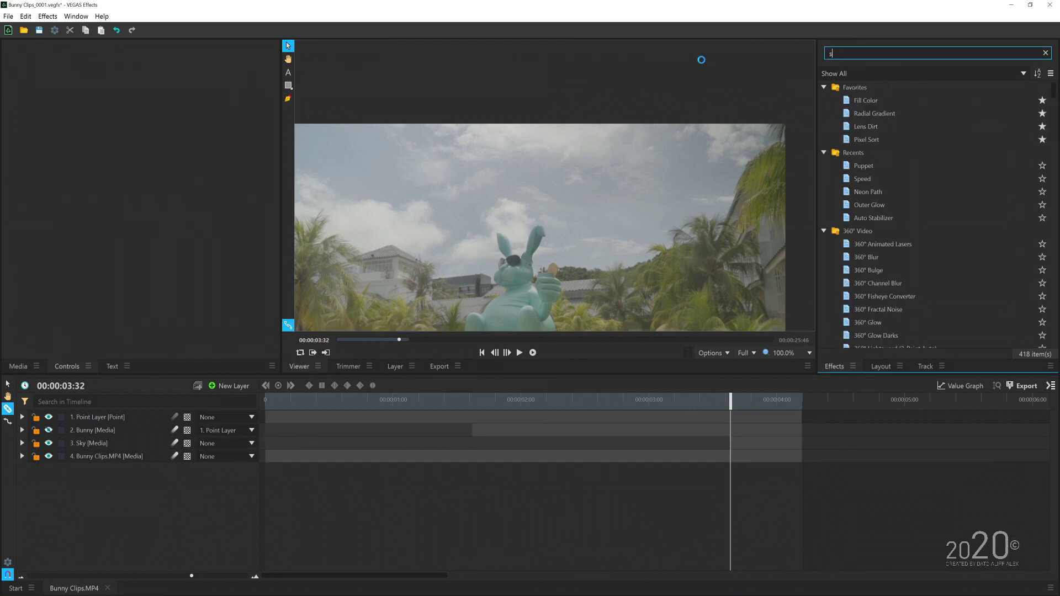
{"action": "type", "text": "peee"}
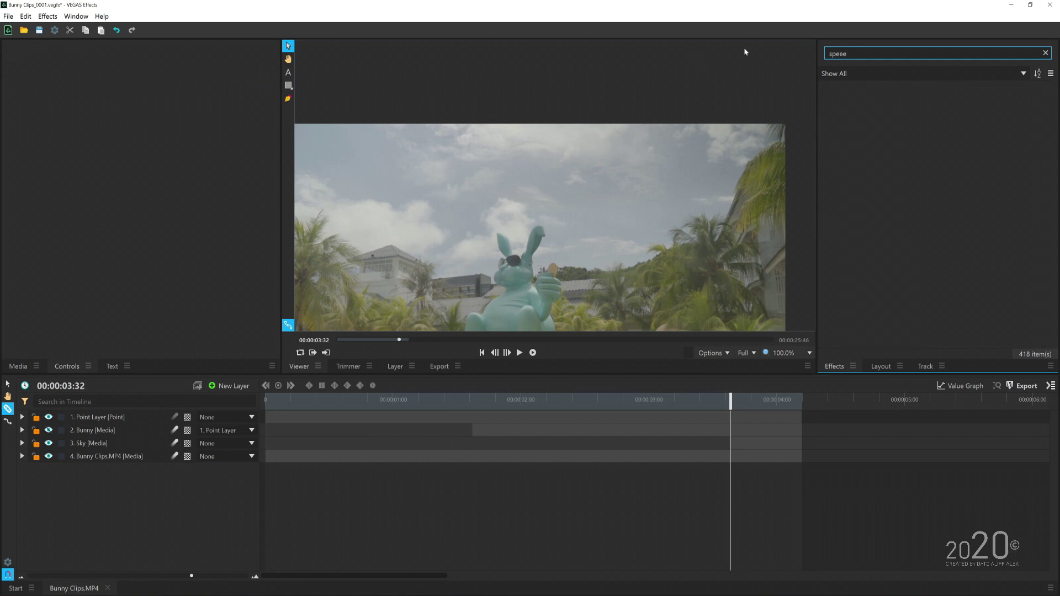
{"action": "key", "text": "BackSpace"}
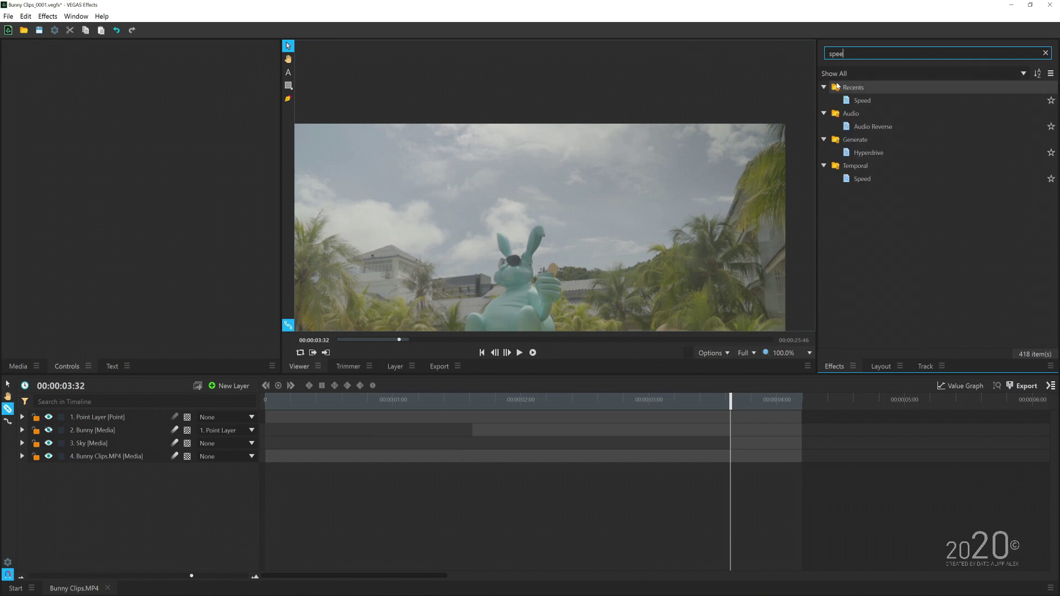
{"action": "left_click", "coordinate": [845, 101]}
{"action": "left_click_drag", "start_coordinate": [846, 102], "coordinate": [685, 428]}
{"action": "left_click_drag", "start_coordinate": [747, 449], "coordinate": [747, 449]}
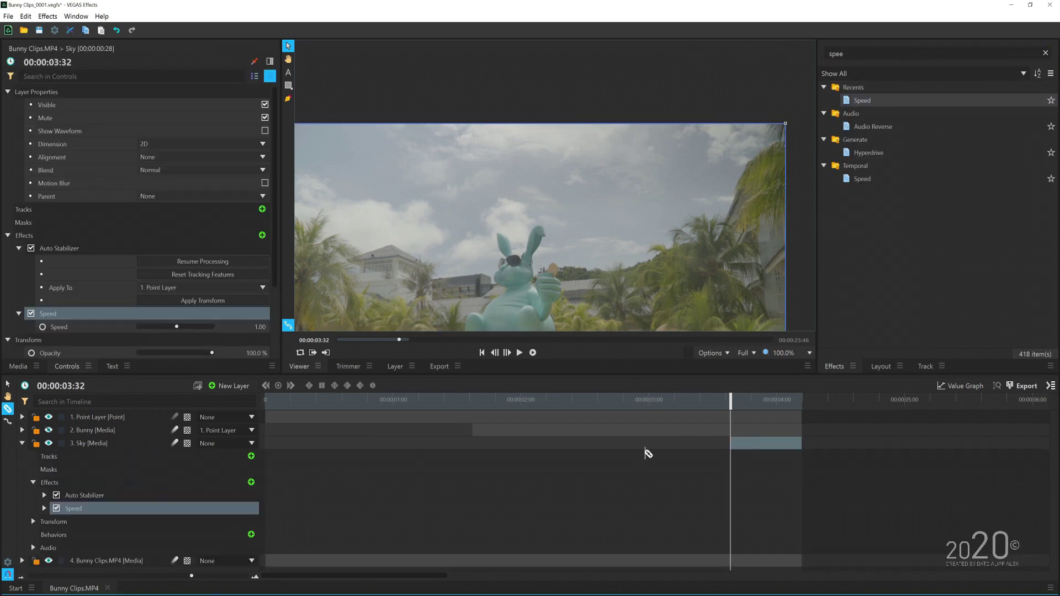
Remove Auto Stabilizer from the Sky layer, set its Speed effect to 0, and collapse the layer
{"action": "left_click", "coordinate": [122, 496]}
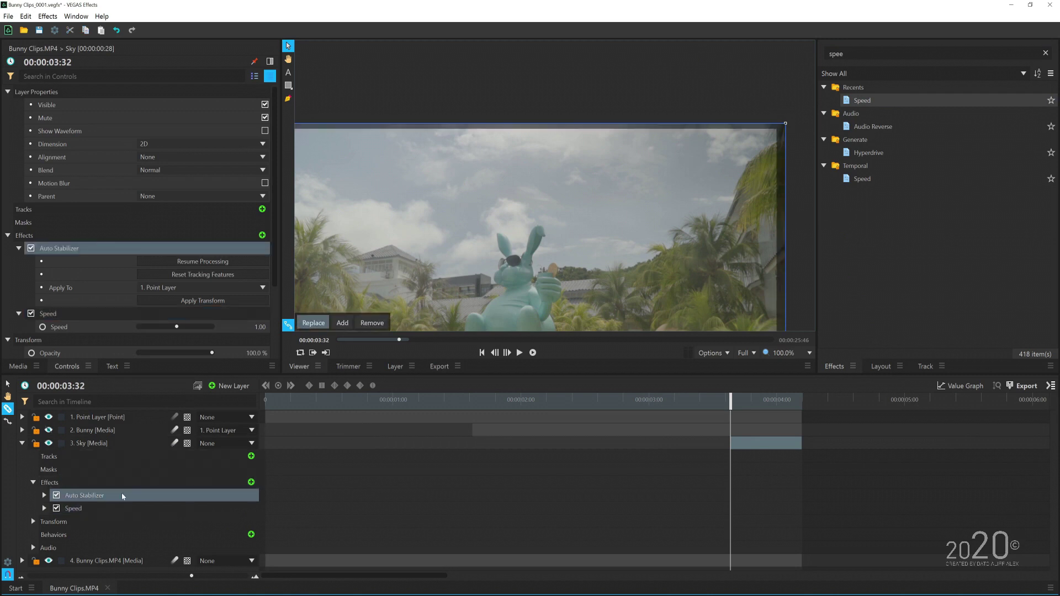
{"action": "key", "text": "Delete"}
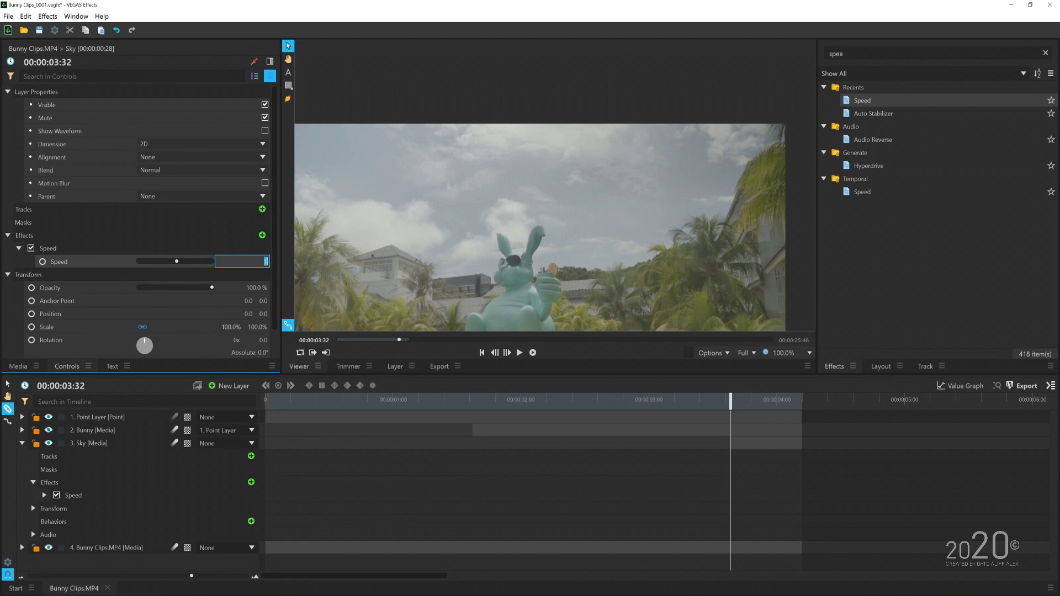
{"action": "key", "text": "Return"}
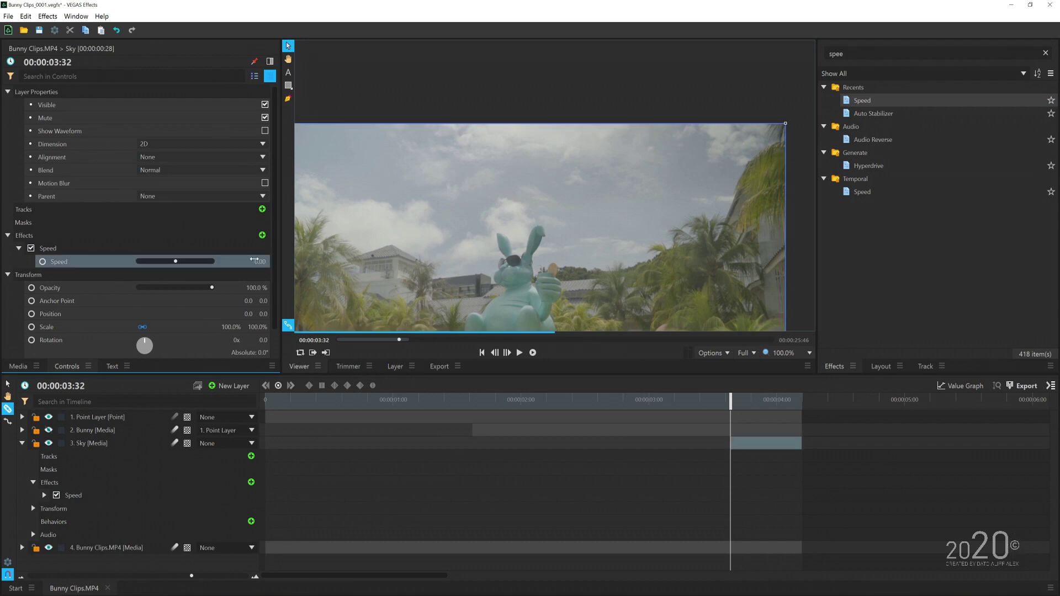
{"action": "left_click", "coordinate": [22, 442]}
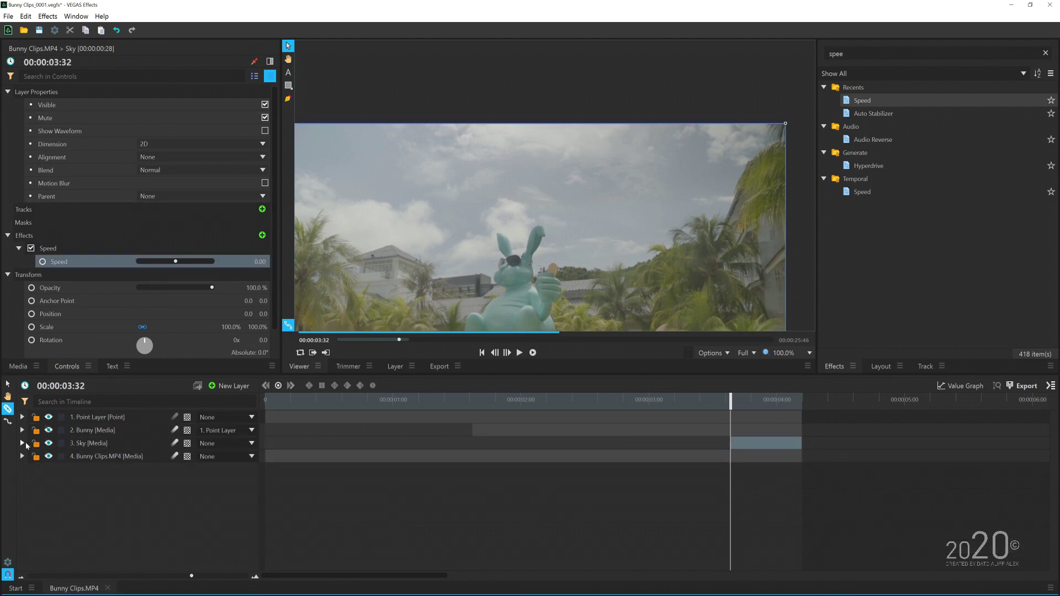
Draw a closed freehand mask on the Sky layer at 3:34 around the cloud patch beside the bunny's ears
{"action": "left_click_drag", "start_coordinate": [737, 406], "coordinate": [757, 406]}
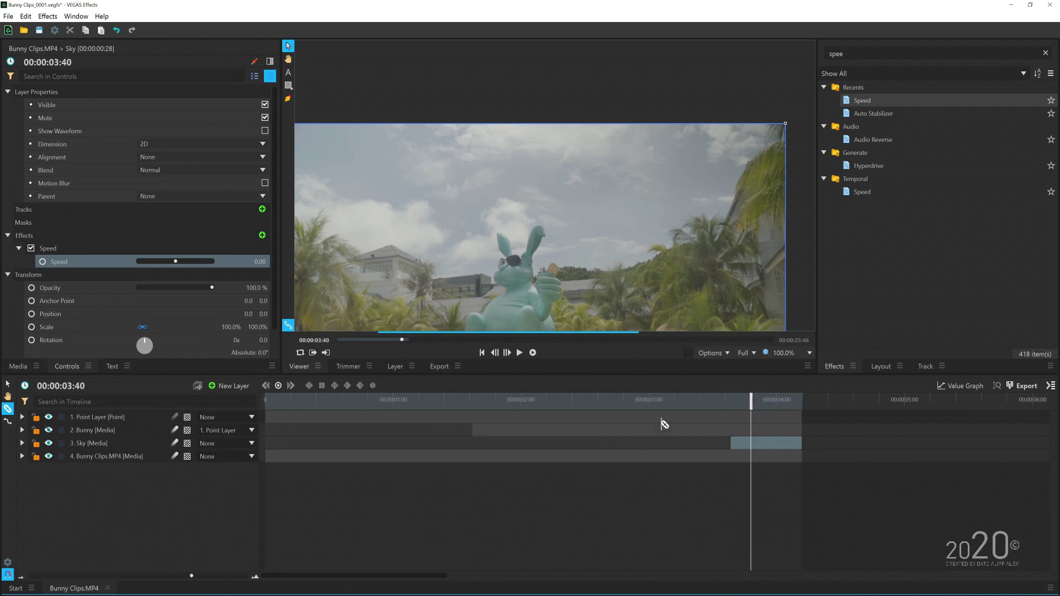
{"action": "scroll", "coordinate": [542, 239], "scroll_direction": "down", "scroll_amount": 1}
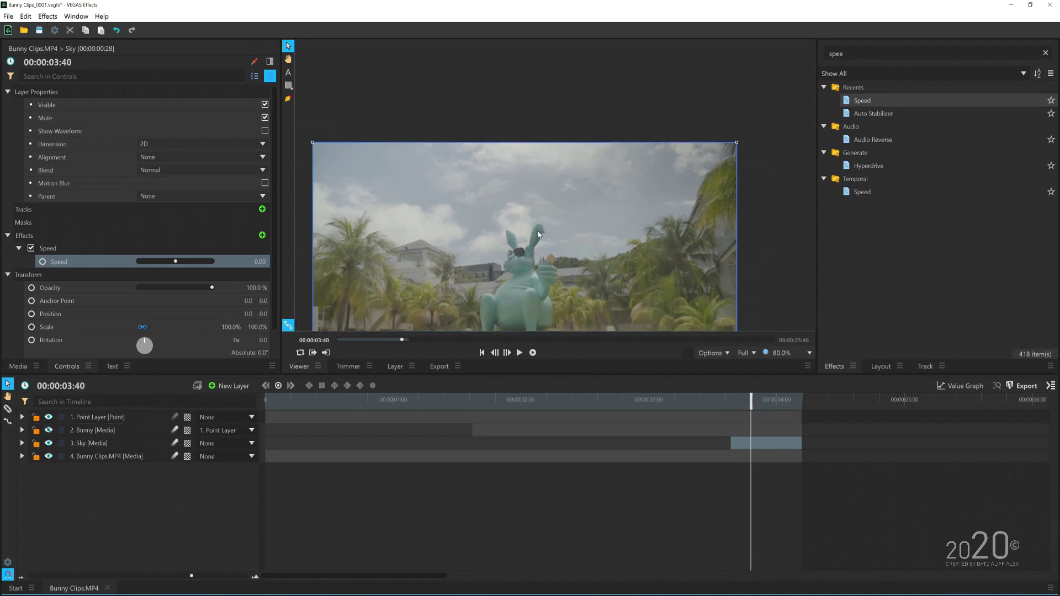
{"action": "scroll", "coordinate": [542, 239], "scroll_direction": "up", "scroll_amount": 3}
{"action": "scroll", "coordinate": [657, 314], "scroll_direction": "down", "scroll_amount": 2}
{"action": "left_click_drag", "start_coordinate": [755, 398], "coordinate": [738, 399]}
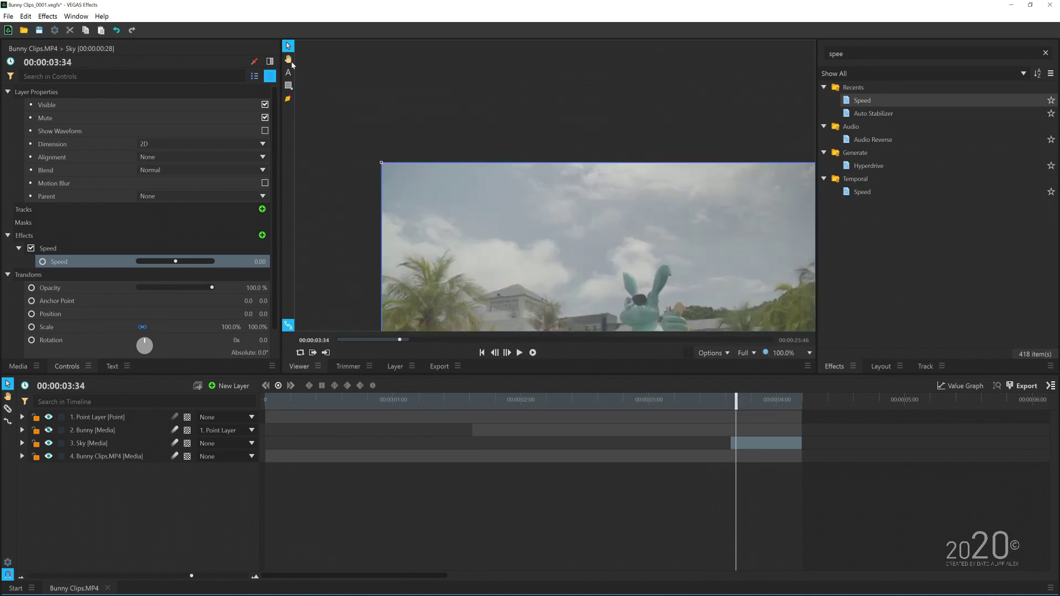
{"action": "left_click", "coordinate": [289, 59]}
{"action": "scroll", "coordinate": [461, 141], "scroll_direction": "up", "scroll_amount": 5}
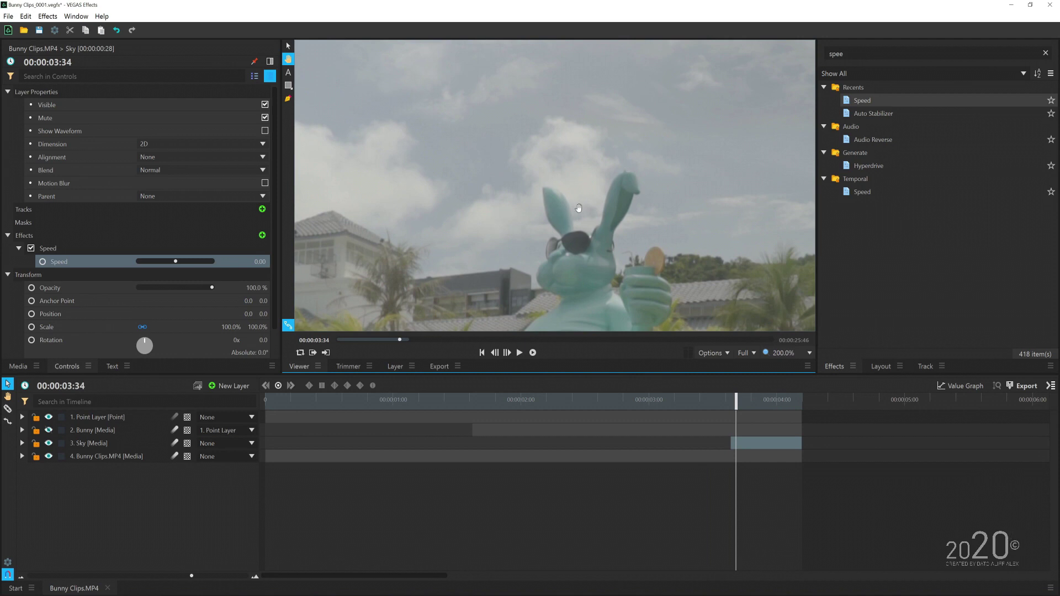
{"action": "left_click_drag", "start_coordinate": [579, 208], "coordinate": [590, 221]}
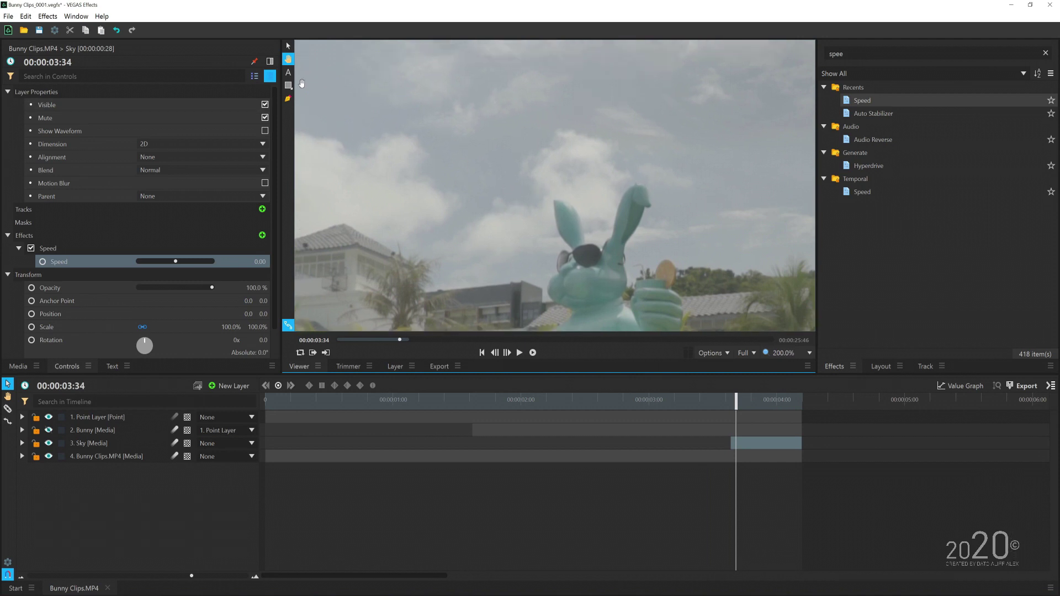
{"action": "left_click", "coordinate": [478, 215]}
{"action": "left_click", "coordinate": [509, 205]}
{"action": "left_click", "coordinate": [477, 215]}
{"action": "scroll", "coordinate": [478, 213], "scroll_direction": "up", "scroll_amount": 2}
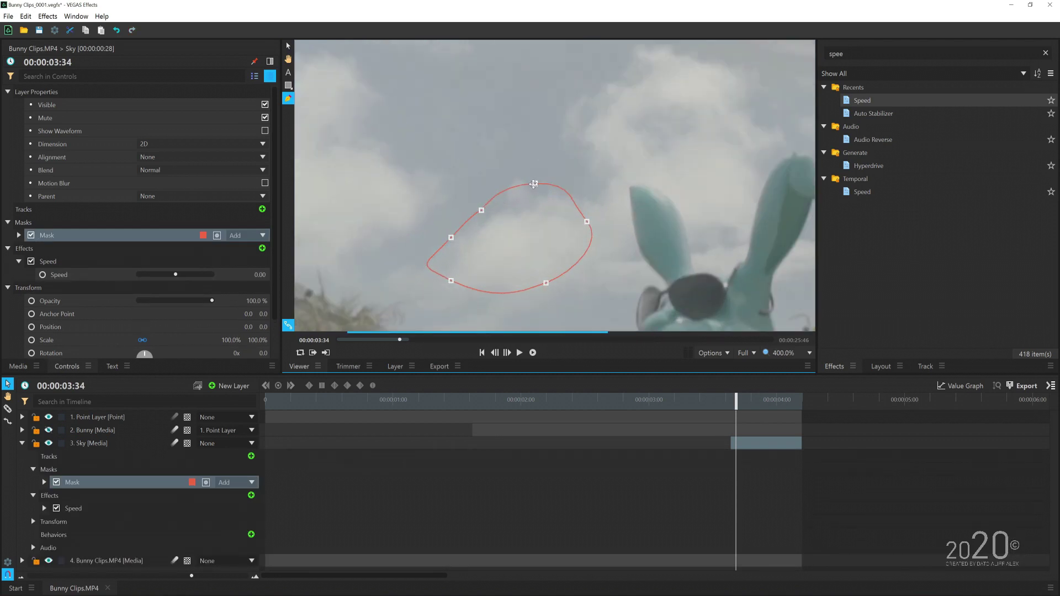
Move the masked cloud patch over the bunny's ears and set the mask's Feather Strength to 20 px with feathering on both sides
{"action": "left_click", "coordinate": [19, 235]}
{"action": "left_click_drag", "start_coordinate": [605, 234], "coordinate": [644, 226]}
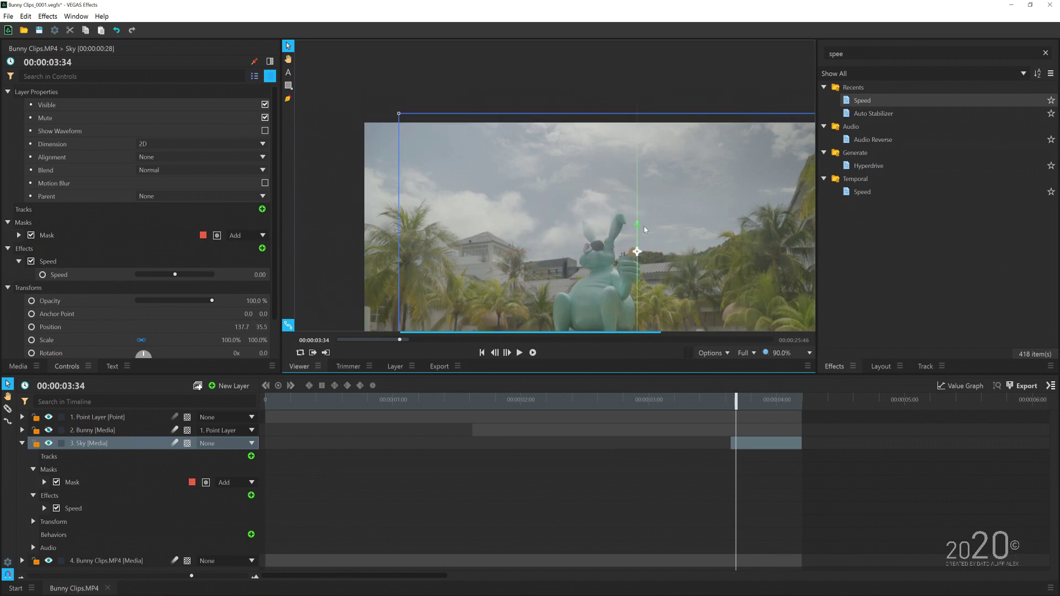
{"action": "left_click", "coordinate": [19, 235]}
{"action": "left_click", "coordinate": [255, 288]}
{"action": "key", "text": "h"}
{"action": "left_click_drag", "start_coordinate": [646, 176], "coordinate": [589, 152]}
{"action": "scroll", "coordinate": [589, 152], "scroll_direction": "up", "scroll_amount": 3}
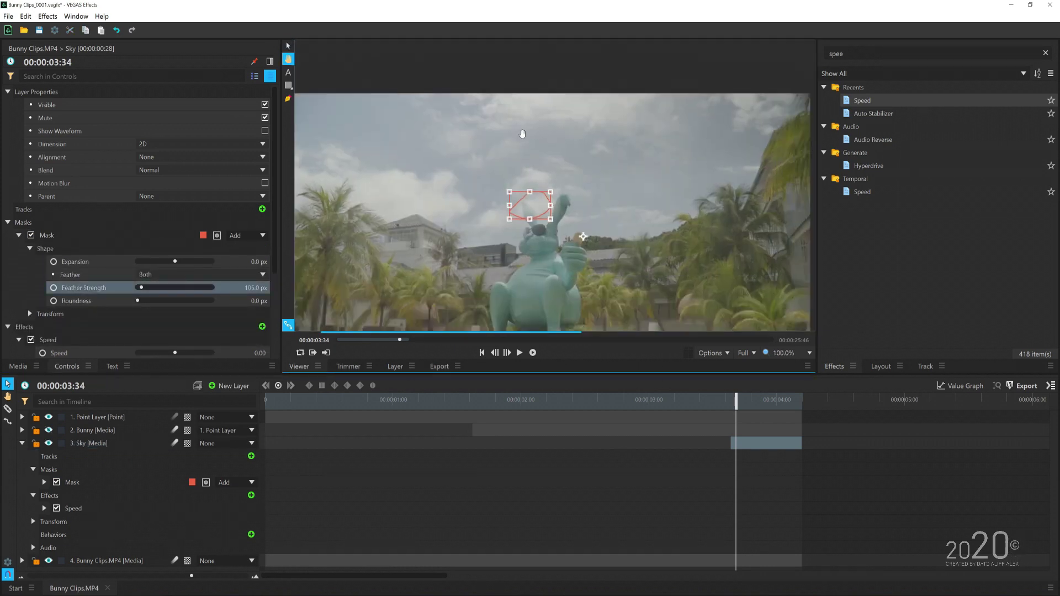
{"action": "left_click", "coordinate": [128, 443]}
{"action": "left_click", "coordinate": [289, 45]}
{"action": "left_click", "coordinate": [565, 234]}
{"action": "scroll", "coordinate": [67, 332], "scroll_direction": "down", "scroll_amount": 3}
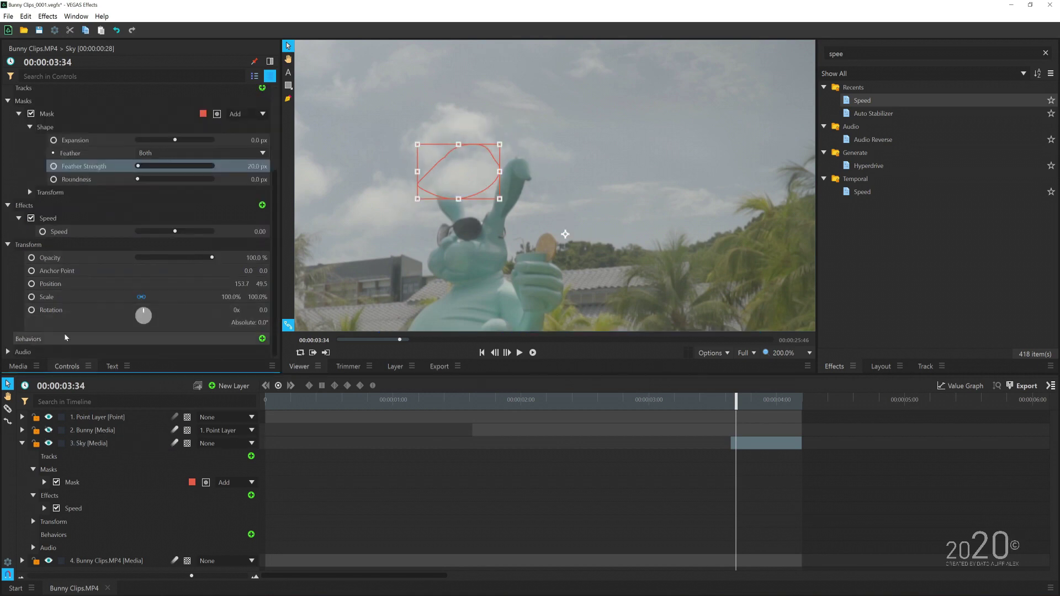
Scale the Sky layer to 210% and reposition it at about 393.7, -122.4 so the cloud covers the bunny's head
{"action": "left_click", "coordinate": [55, 245]}
{"action": "left_click_drag", "start_coordinate": [231, 297], "coordinate": [291, 297]}
{"action": "left_click_drag", "start_coordinate": [565, 205], "coordinate": [567, 261]}
{"action": "left_click_drag", "start_coordinate": [590, 289], "coordinate": [686, 292]}
{"action": "left_click_drag", "start_coordinate": [693, 307], "coordinate": [695, 312]}
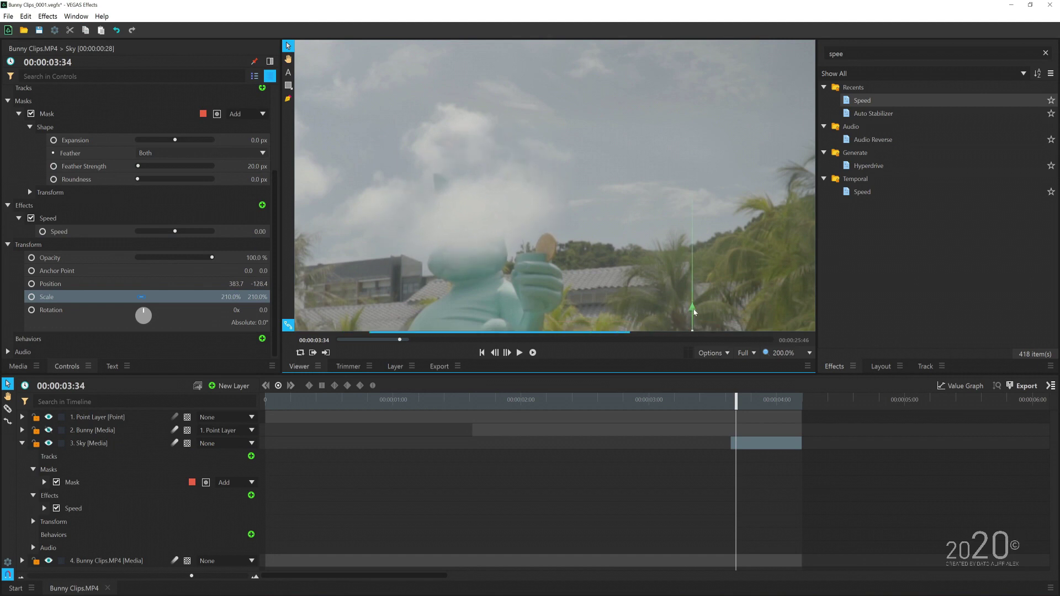
Reshape the cloud mask's points around the head, compare it with the Bunny layer shown at 3:35, and collapse the Sky layer
{"action": "left_click", "coordinate": [286, 100]}
{"action": "mouse_move", "coordinate": [444, 172]}
{"action": "left_mouse_down"}
{"action": "mouse_move", "coordinate": [425, 159]}
{"action": "mouse_move", "coordinate": [444, 173]}
{"action": "left_mouse_up"}
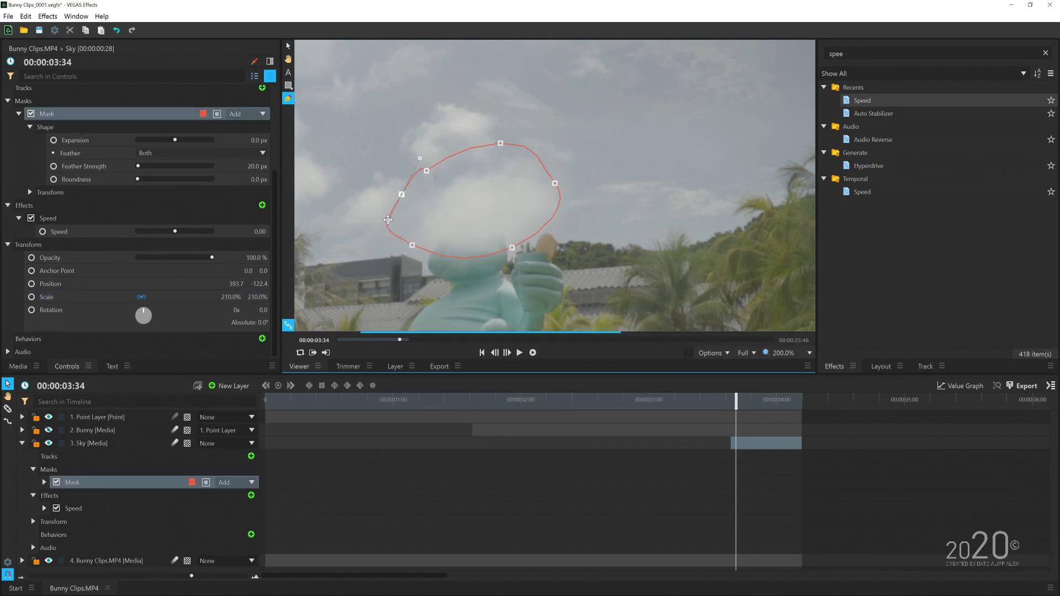
{"action": "left_click_drag", "start_coordinate": [712, 402], "coordinate": [738, 402]}
{"action": "left_click", "coordinate": [48, 430]}
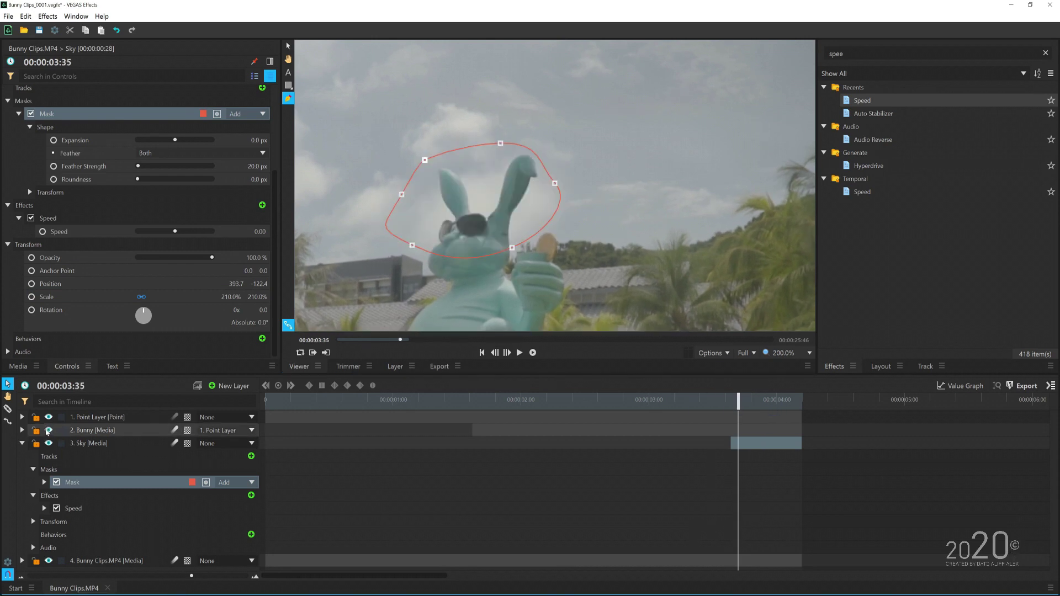
{"action": "left_click", "coordinate": [48, 429]}
{"action": "left_click", "coordinate": [22, 443]}
Examine how the feathered cloud patch covers the bunny's head and blends with the sky at 3:35
{"action": "key", "text": "v"}
{"action": "scroll", "coordinate": [618, 215], "scroll_direction": "down", "scroll_amount": 3}
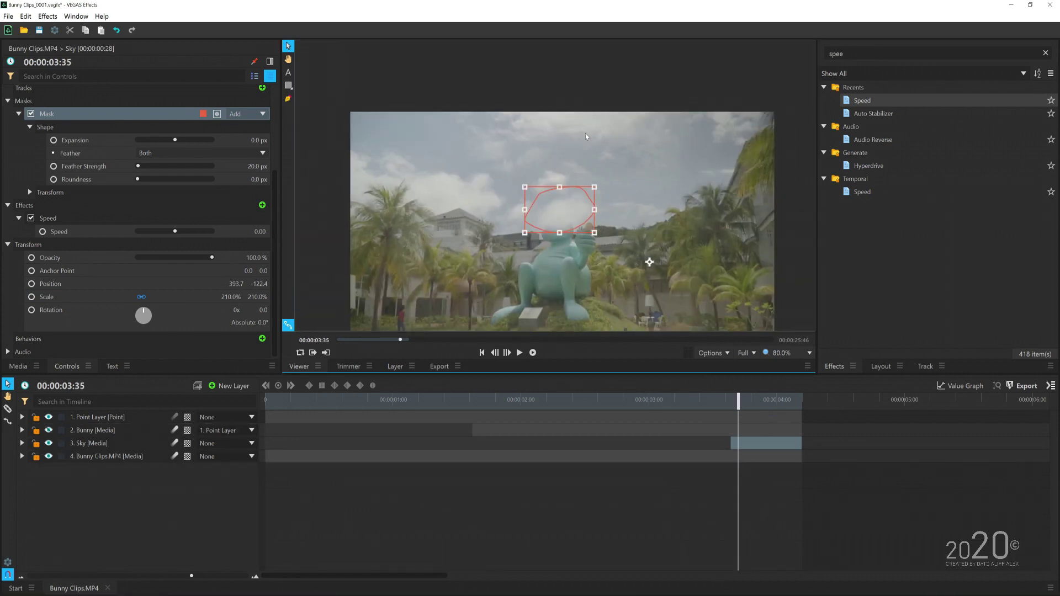
{"action": "scroll", "coordinate": [599, 246], "scroll_direction": "up", "scroll_amount": 5}
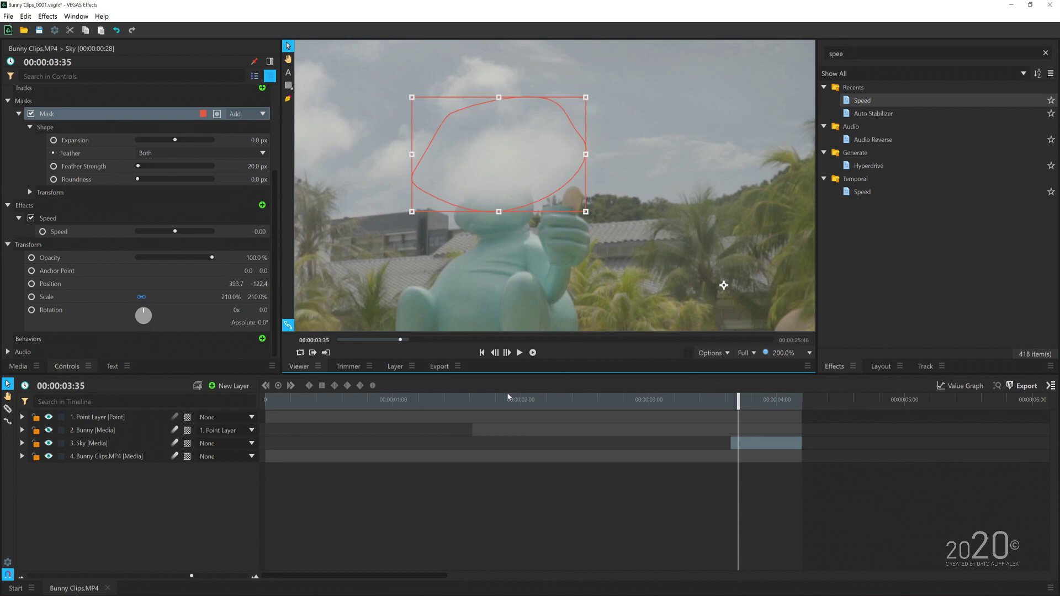
{"action": "scroll", "coordinate": [683, 231], "scroll_direction": "down", "scroll_amount": 3}
{"action": "scroll", "coordinate": [701, 268], "scroll_direction": "up", "scroll_amount": 3}
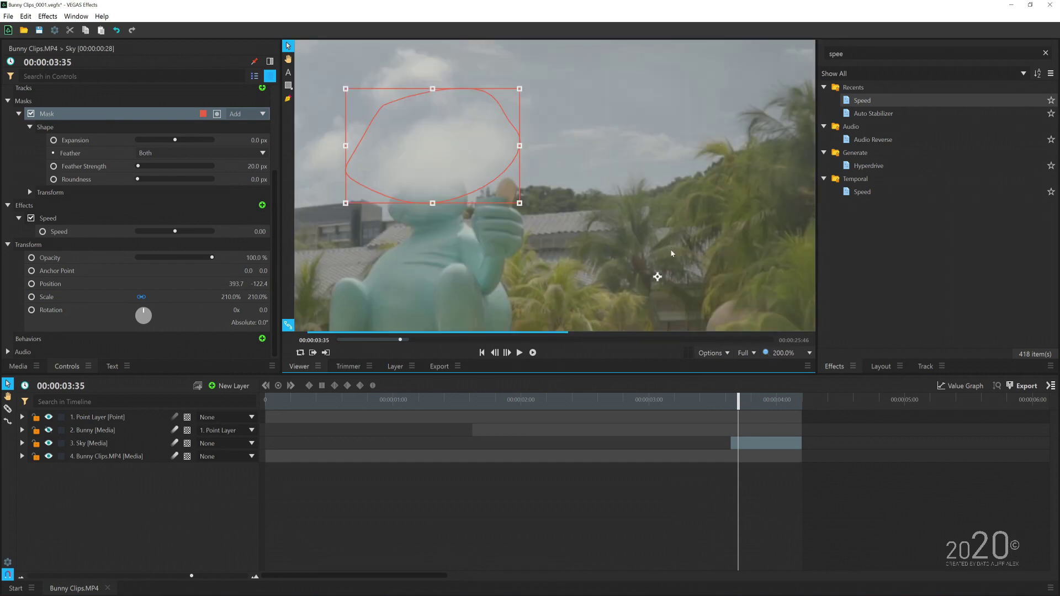
{"action": "scroll", "coordinate": [406, 207], "scroll_direction": "down", "scroll_amount": 3}
{"action": "scroll", "coordinate": [370, 115], "scroll_direction": "up", "scroll_amount": 3}
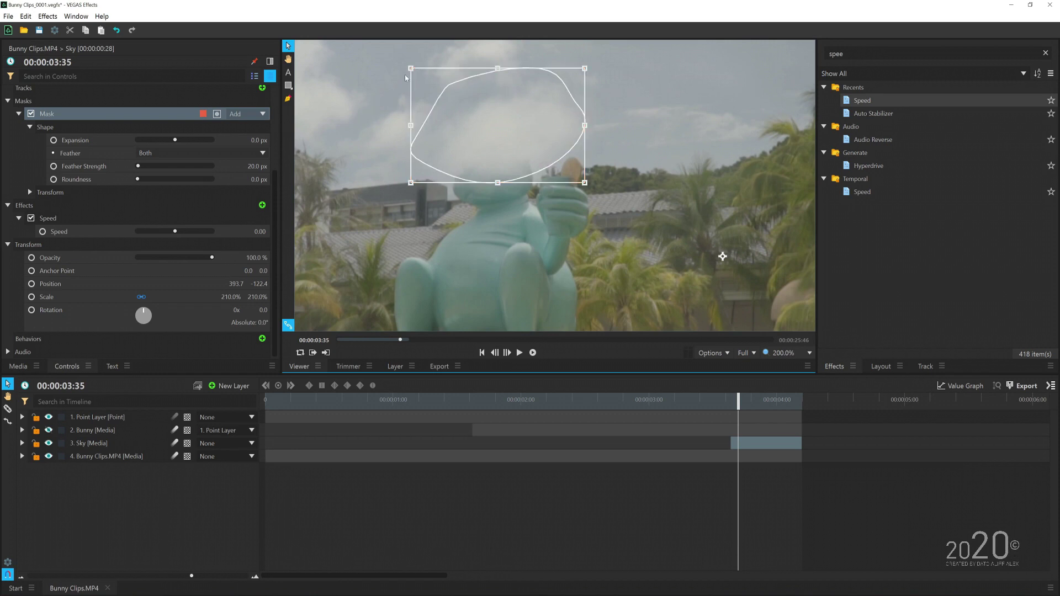
{"action": "scroll", "coordinate": [501, 107], "scroll_direction": "down", "scroll_amount": 3}
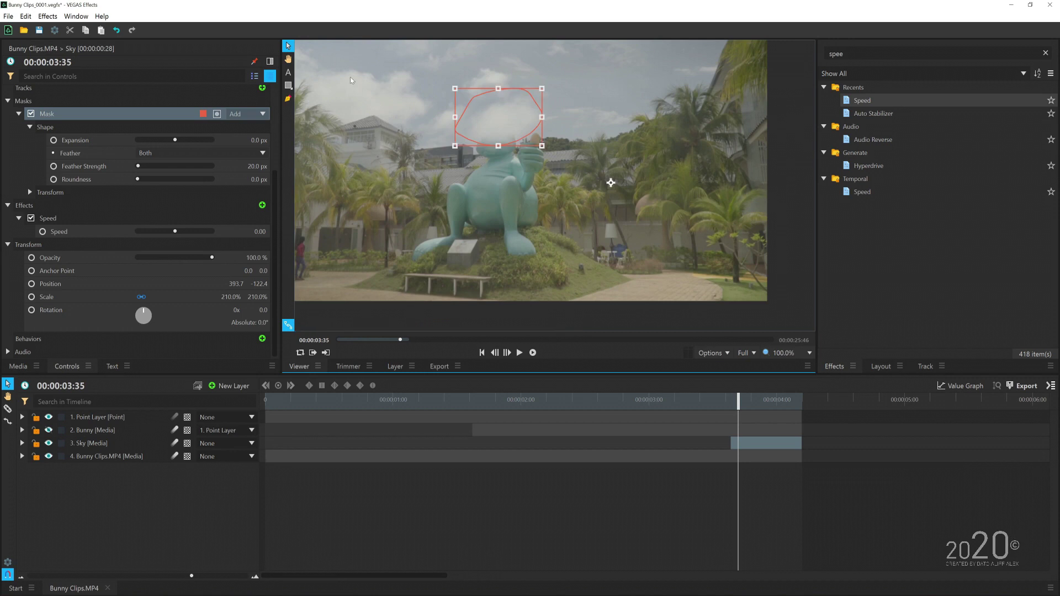
{"action": "scroll", "coordinate": [491, 154], "scroll_direction": "up", "scroll_amount": 3}
{"action": "scroll", "coordinate": [428, 102], "scroll_direction": "down", "scroll_amount": 3}
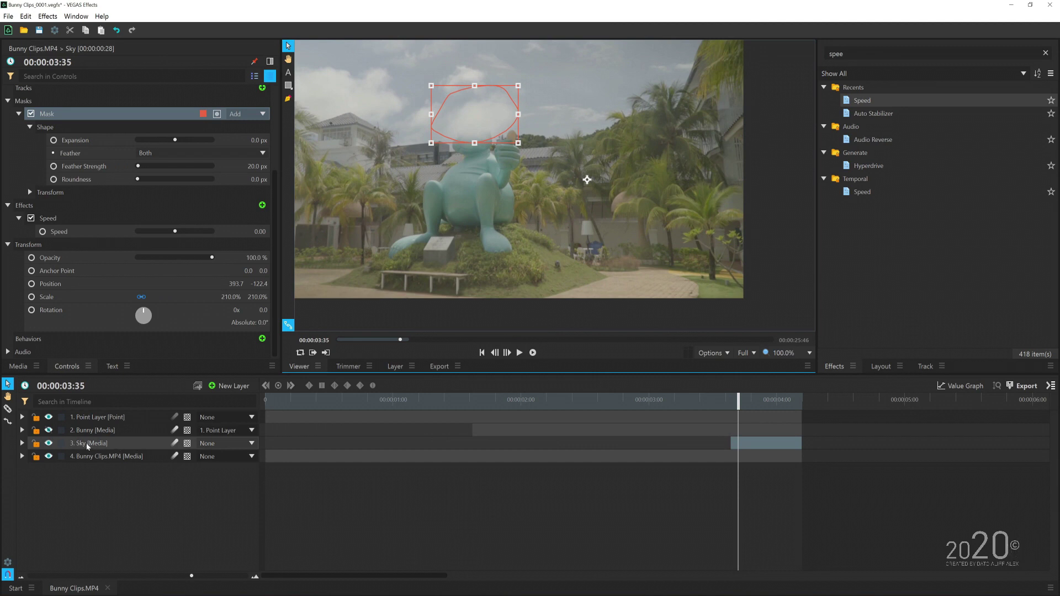
Parent the Sky layer to the Point Layer, starting from its first frame at 3:32
{"action": "left_click_drag", "start_coordinate": [739, 403], "coordinate": [734, 403]}
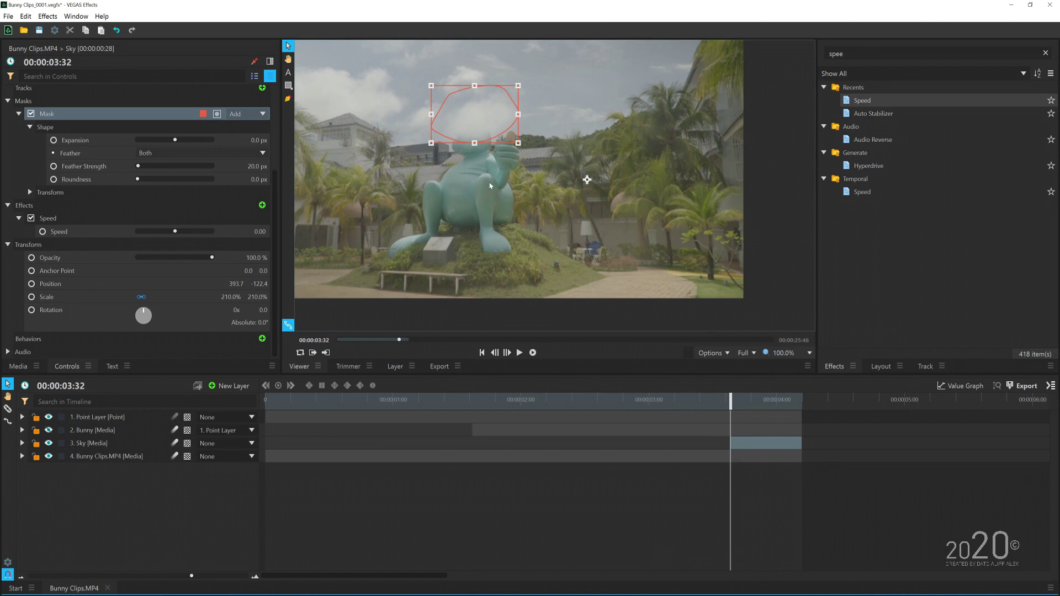
{"action": "left_click", "coordinate": [224, 443]}
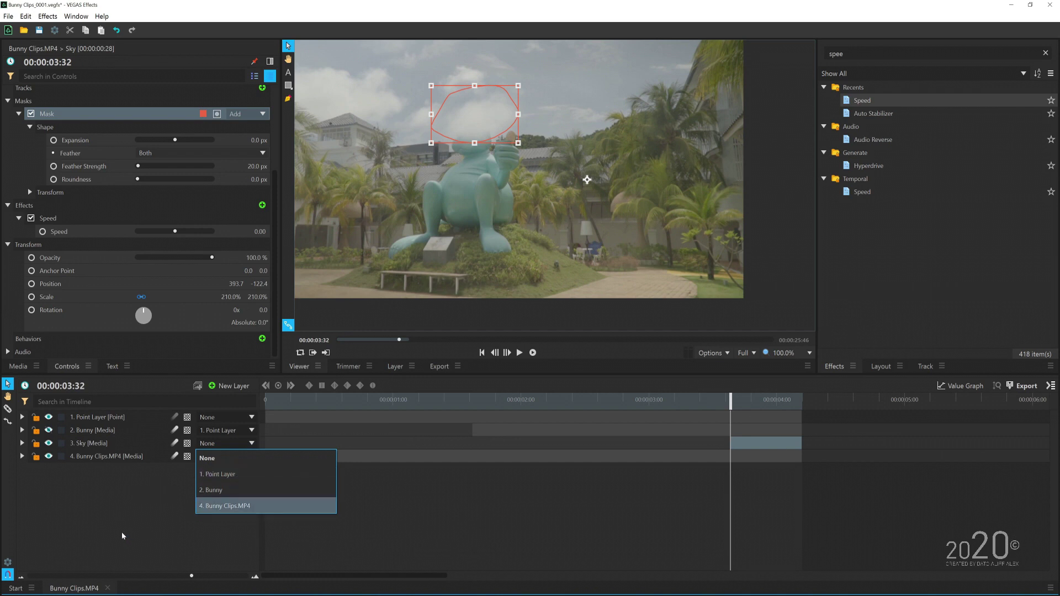
{"action": "left_click", "coordinate": [139, 526]}
{"action": "left_click_drag", "start_coordinate": [766, 447], "coordinate": [802, 451]}
{"action": "left_click", "coordinate": [226, 442]}
{"action": "left_click", "coordinate": [220, 473]}
Extend the start of the Sky layer back to 1:31 so it begins together with the Bunny layer
{"action": "left_click", "coordinate": [727, 404]}
{"action": "left_click_drag", "start_coordinate": [727, 404], "coordinate": [471, 407]}
{"action": "scroll", "coordinate": [530, 155], "scroll_direction": "down", "scroll_amount": 3}
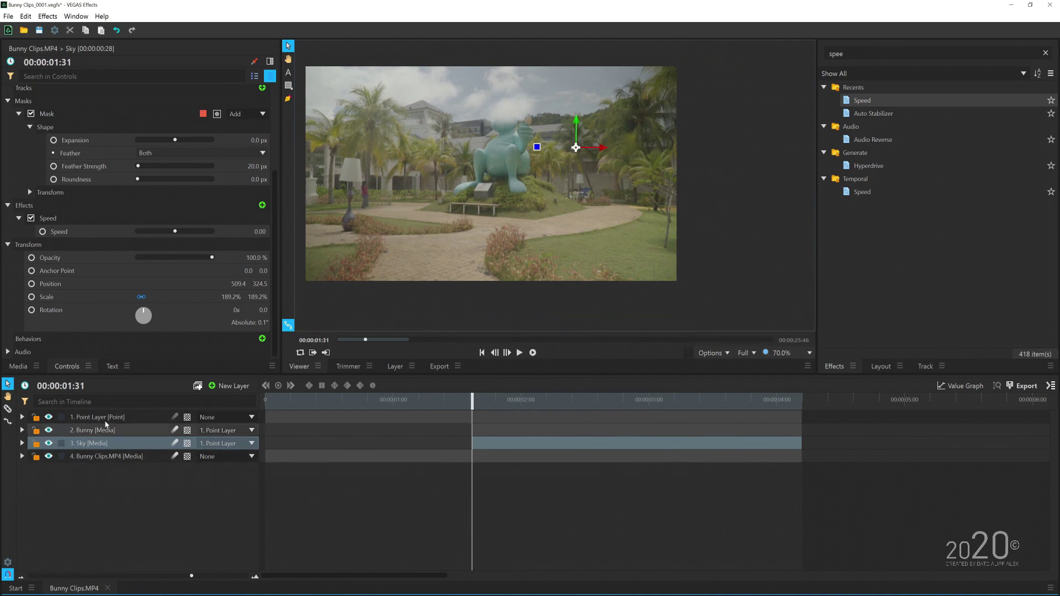
Keyframe the Sky layer's opacity from 0% to 100% near the layer's start so the cloud patch fades in
{"action": "left_click_drag", "start_coordinate": [473, 405], "coordinate": [525, 409]}
{"action": "left_click", "coordinate": [22, 443]}
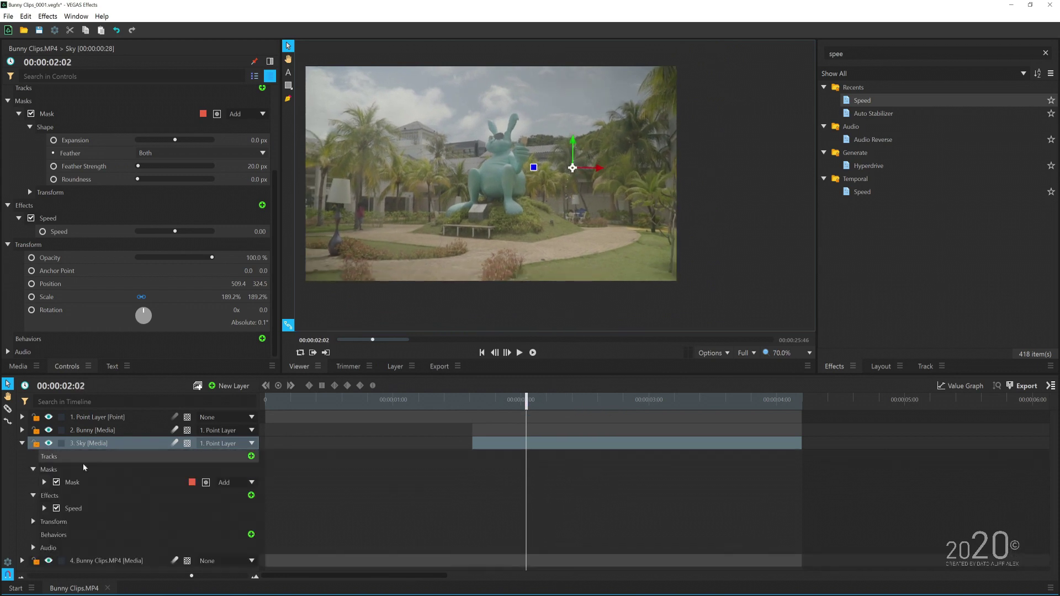
{"action": "left_click", "coordinate": [33, 521]}
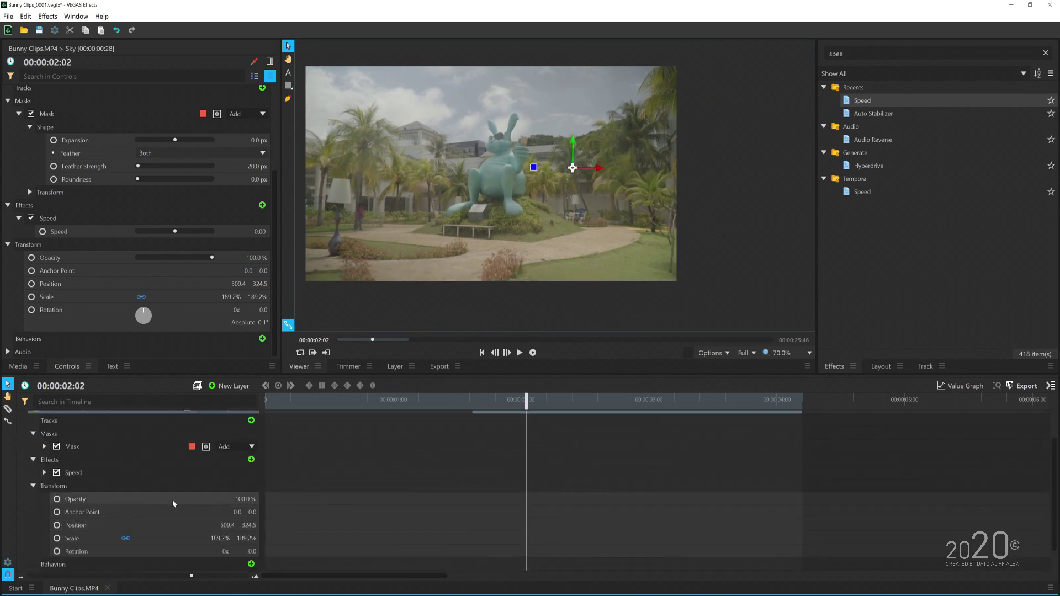
{"action": "left_click_drag", "start_coordinate": [246, 499], "coordinate": [182, 499]}
{"action": "scroll", "coordinate": [554, 437], "scroll_direction": "up", "scroll_amount": 1}
{"action": "mouse_move", "coordinate": [526, 401]}
{"action": "left_mouse_down"}
{"action": "mouse_move", "coordinate": [475, 402]}
{"action": "mouse_move", "coordinate": [512, 401]}
{"action": "left_mouse_up"}
{"action": "left_click", "coordinate": [57, 534]}
{"action": "left_click_drag", "start_coordinate": [248, 535], "coordinate": [309, 534]}
Retime the Sky layer's opacity keyframes to adjust where the cloud patch's fade-in begins and ends
{"action": "left_click_drag", "start_coordinate": [516, 534], "coordinate": [544, 534]}
{"action": "left_click_drag", "start_coordinate": [474, 534], "coordinate": [495, 534]}
{"action": "mouse_move", "coordinate": [511, 408]}
{"action": "left_mouse_down"}
{"action": "mouse_move", "coordinate": [549, 408]}
{"action": "mouse_move", "coordinate": [501, 413]}
{"action": "left_mouse_up"}
{"action": "left_click", "coordinate": [495, 534]}
{"action": "left_click_drag", "start_coordinate": [514, 533], "coordinate": [499, 535]}
{"action": "mouse_move", "coordinate": [501, 398]}
{"action": "left_mouse_down"}
{"action": "mouse_move", "coordinate": [505, 409]}
{"action": "mouse_move", "coordinate": [585, 409]}
{"action": "mouse_move", "coordinate": [506, 408]}
{"action": "left_mouse_up"}
{"action": "mouse_move", "coordinate": [544, 534]}
{"action": "left_click_drag", "start_coordinate": [543, 535], "coordinate": [536, 535]}
Collapse the Sky layer and play the composition from the beginning to review the bunny animation with the sky patch
{"action": "mouse_move", "coordinate": [510, 404]}
{"action": "left_mouse_down"}
{"action": "mouse_move", "coordinate": [627, 407]}
{"action": "mouse_move", "coordinate": [516, 407]}
{"action": "left_mouse_up"}
{"action": "left_click_drag", "start_coordinate": [576, 426], "coordinate": [266, 393]}
{"action": "left_click", "coordinate": [22, 443]}
{"action": "scroll", "coordinate": [445, 196], "scroll_direction": "down", "scroll_amount": 1}
{"action": "left_click", "coordinate": [532, 353]}
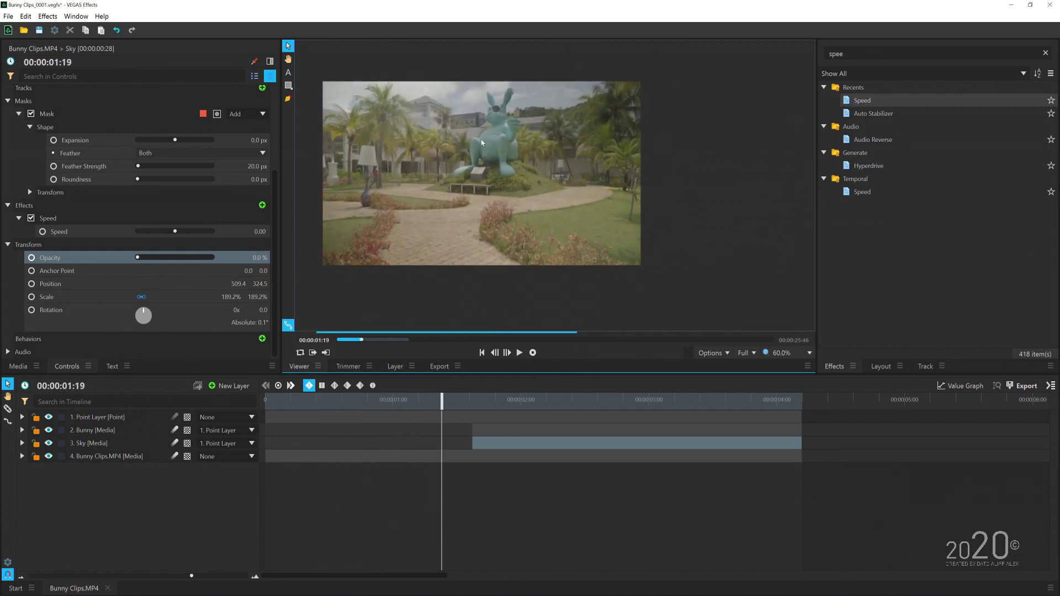
{"action": "scroll", "coordinate": [498, 143], "scroll_direction": "up", "scroll_amount": 1}
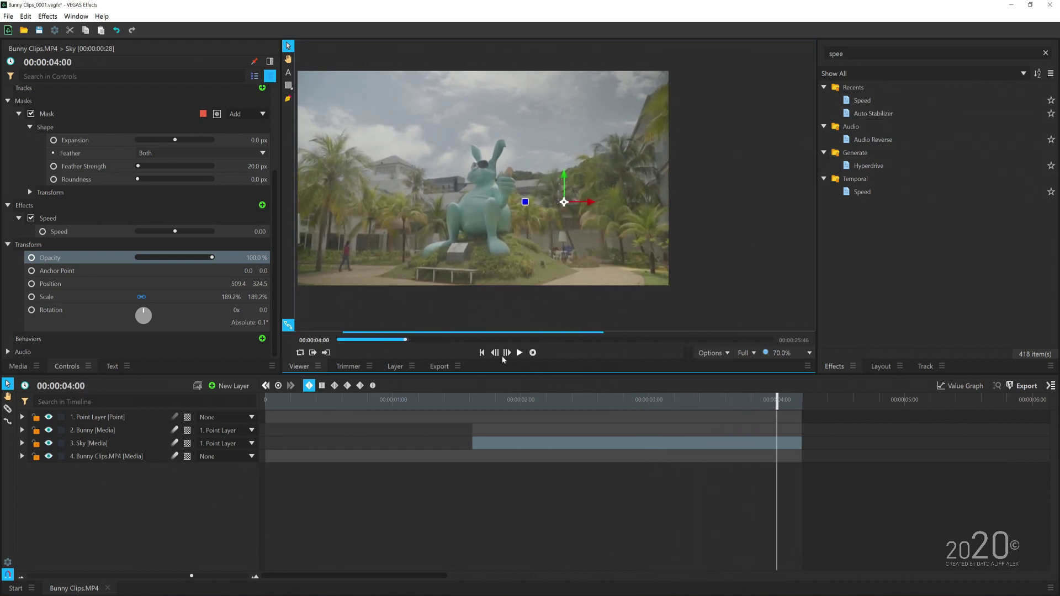
Examine the sky patch around the bunny's head and ears up close at 3:13
{"action": "left_click_drag", "start_coordinate": [519, 400], "coordinate": [682, 399]}
{"action": "scroll", "coordinate": [495, 176], "scroll_direction": "up", "scroll_amount": 1}
{"action": "scroll", "coordinate": [479, 185], "scroll_direction": "up", "scroll_amount": 4}
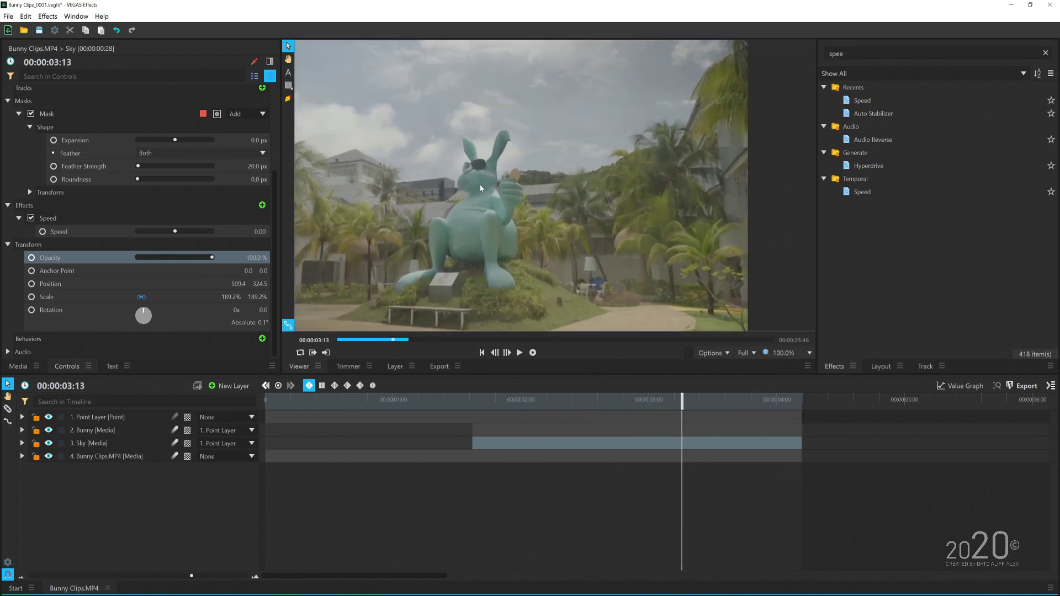
{"action": "scroll", "coordinate": [408, 122], "scroll_direction": "down", "scroll_amount": 3}
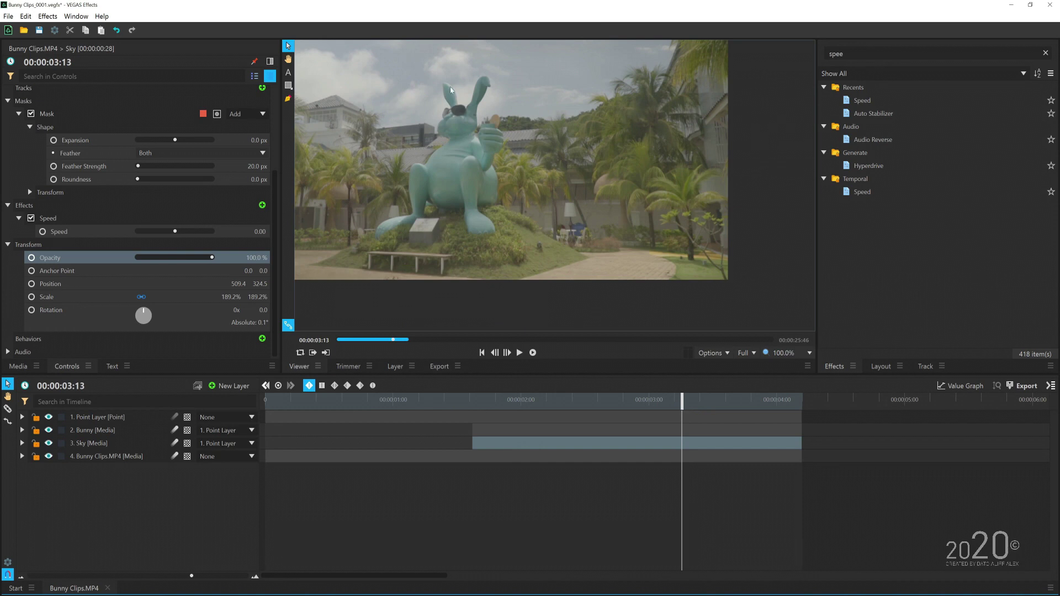
{"action": "left_click", "coordinate": [289, 59]}
{"action": "left_click_drag", "start_coordinate": [425, 95], "coordinate": [462, 190]}
{"action": "scroll", "coordinate": [487, 151], "scroll_direction": "up", "scroll_amount": 1}
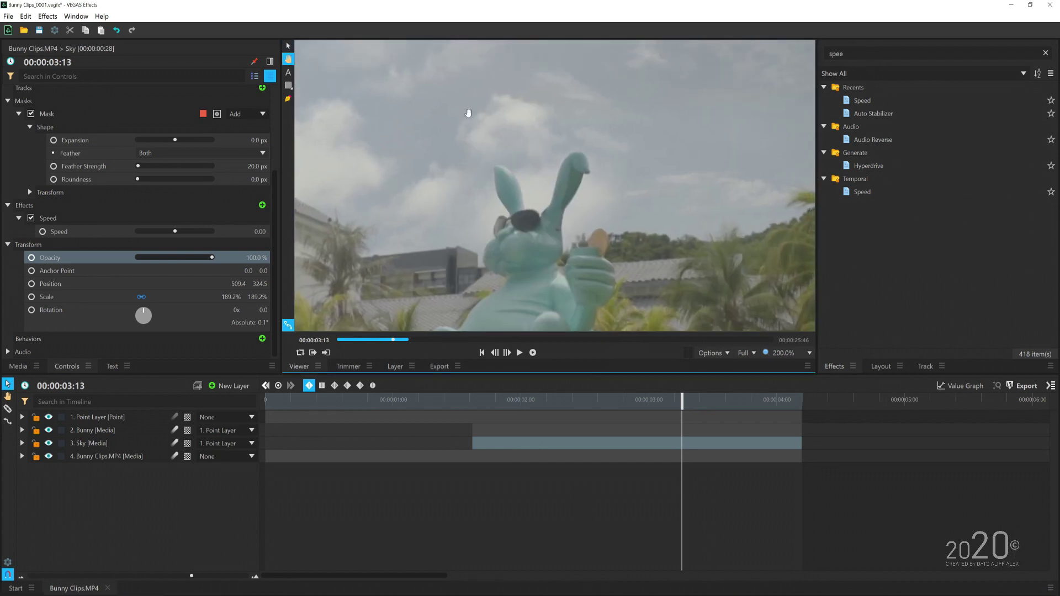
{"action": "scroll", "coordinate": [458, 138], "scroll_direction": "down", "scroll_amount": 3}
{"action": "scroll", "coordinate": [445, 177], "scroll_direction": "up", "scroll_amount": 3}
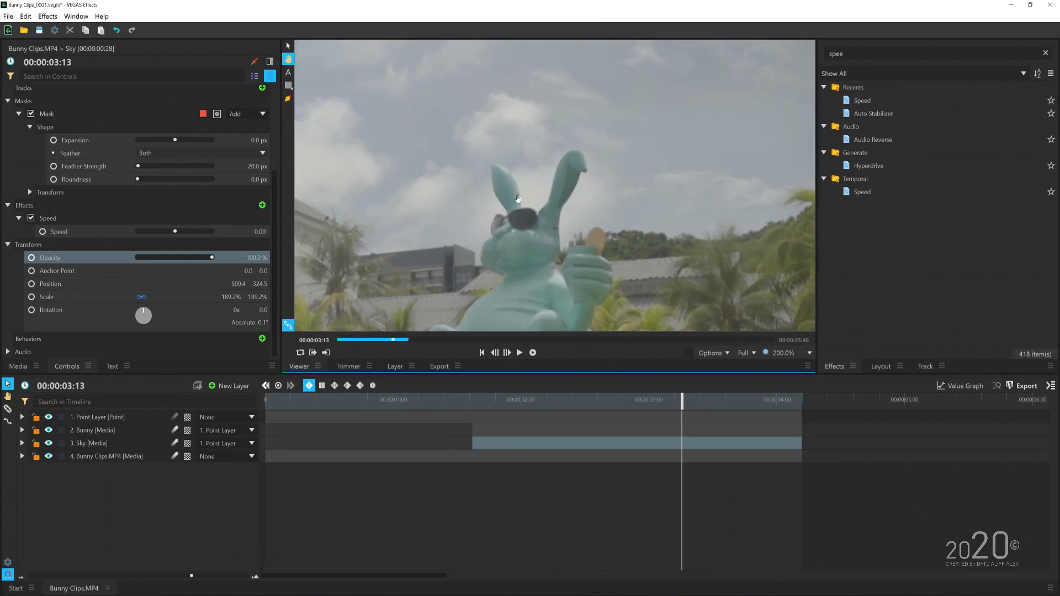
Compare the bunny's head and the surrounding sky up close before and after the patch's fade-in, at 1:24, 1:28 and 2:08
{"action": "left_click_drag", "start_coordinate": [478, 400], "coordinate": [454, 399]}
{"action": "scroll", "coordinate": [540, 127], "scroll_direction": "down", "scroll_amount": 1}
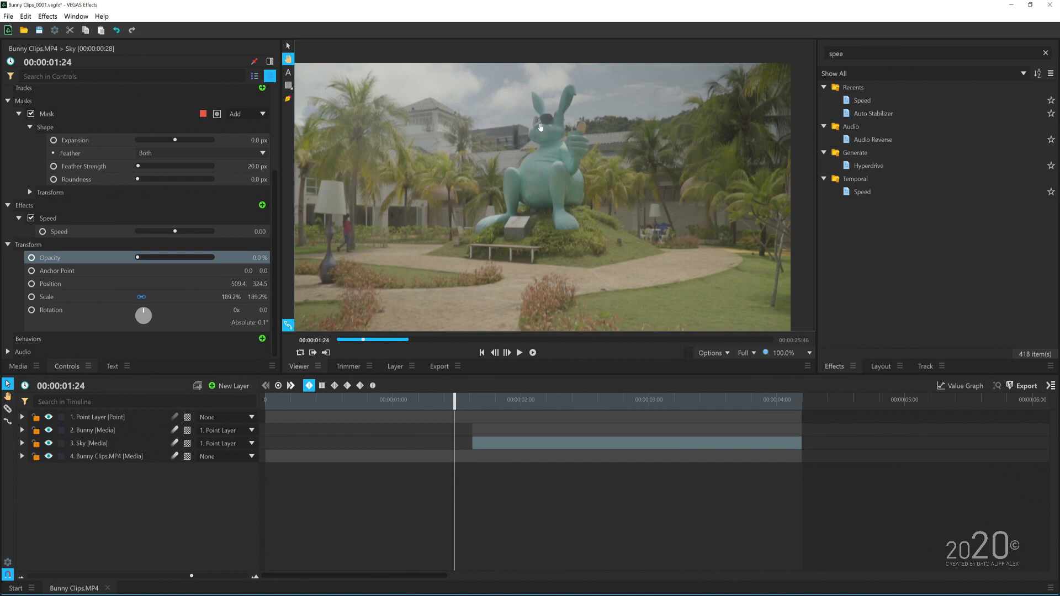
{"action": "scroll", "coordinate": [537, 95], "scroll_direction": "up", "scroll_amount": 3}
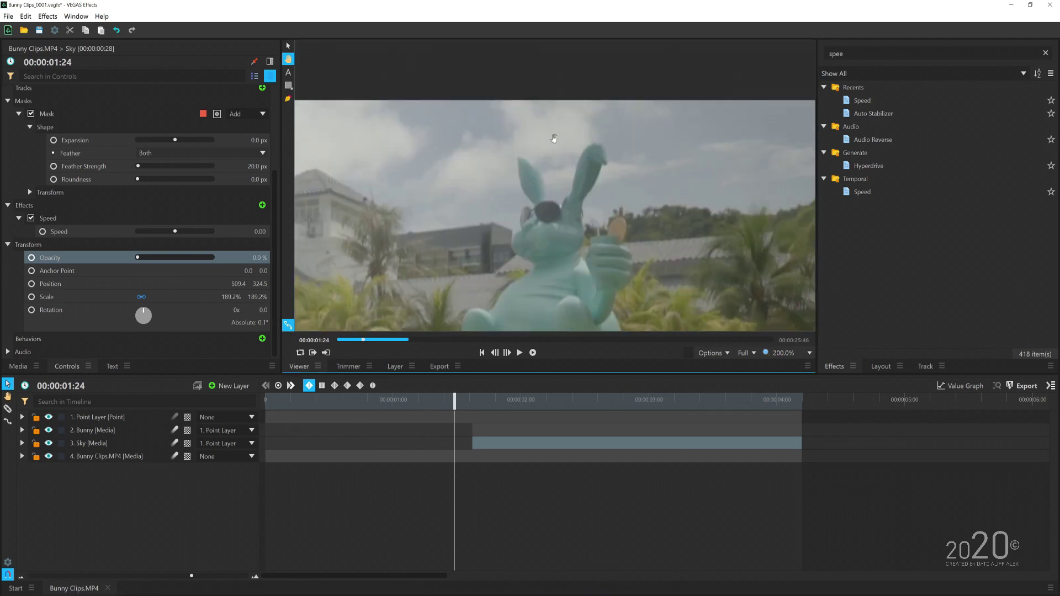
{"action": "mouse_move", "coordinate": [454, 409]}
{"action": "left_mouse_down"}
{"action": "mouse_move", "coordinate": [679, 403]}
{"action": "mouse_move", "coordinate": [466, 403]}
{"action": "left_mouse_up"}
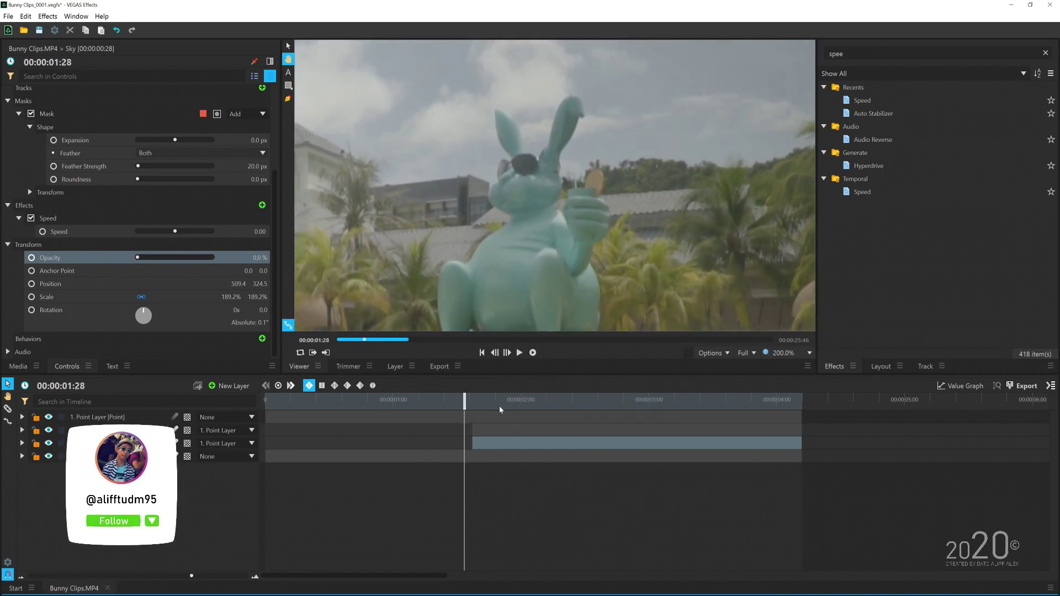
{"action": "left_click_drag", "start_coordinate": [567, 406], "coordinate": [542, 407]}
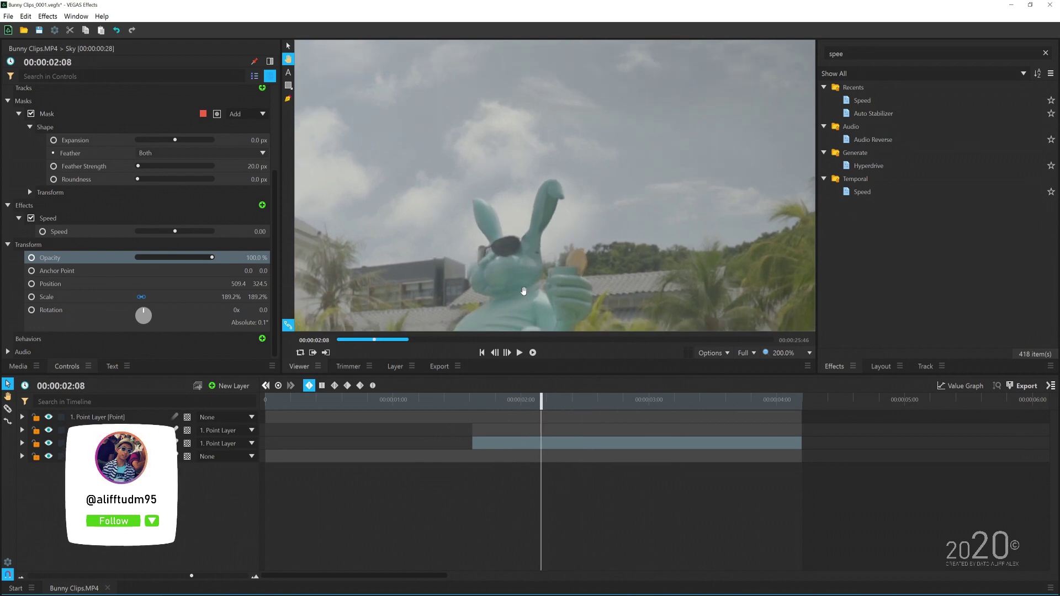
{"action": "scroll", "coordinate": [553, 220], "scroll_direction": "down", "scroll_amount": 3}
{"action": "scroll", "coordinate": [553, 220], "scroll_direction": "down", "scroll_amount": 2}
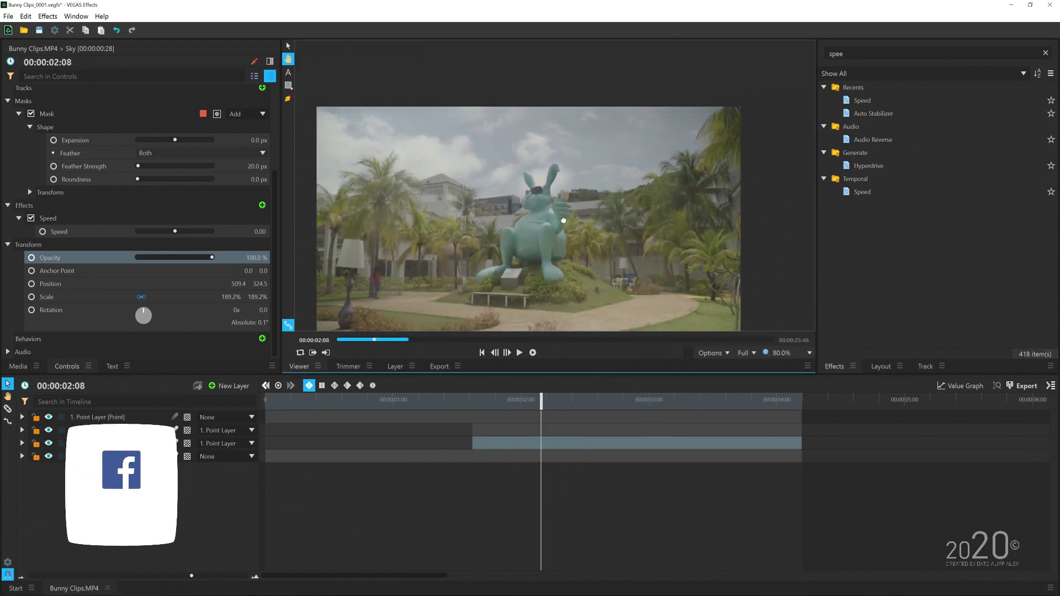
{"action": "left_click_drag", "start_coordinate": [419, 232], "coordinate": [433, 210]}
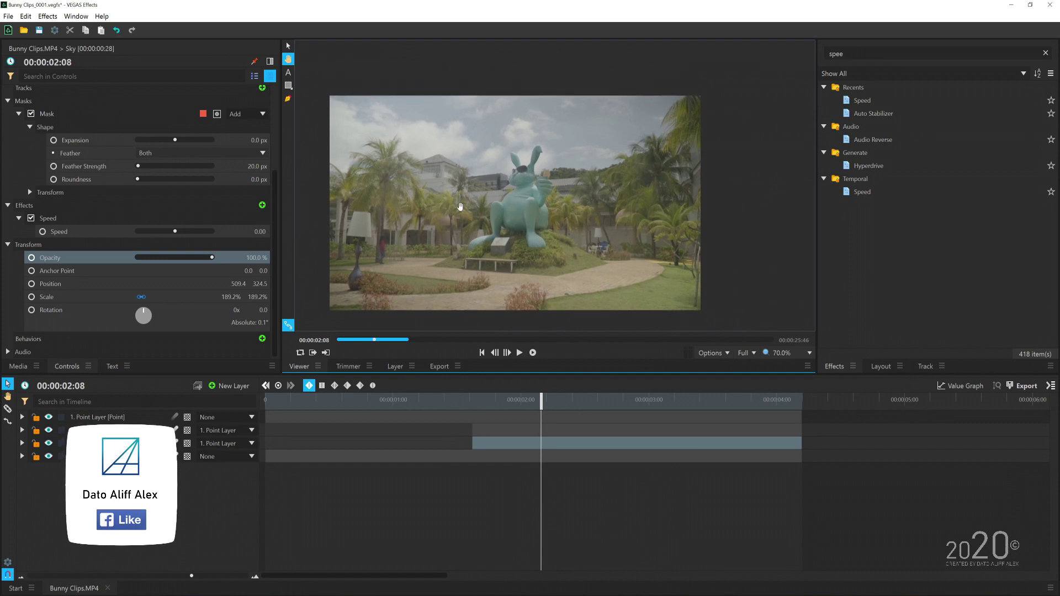